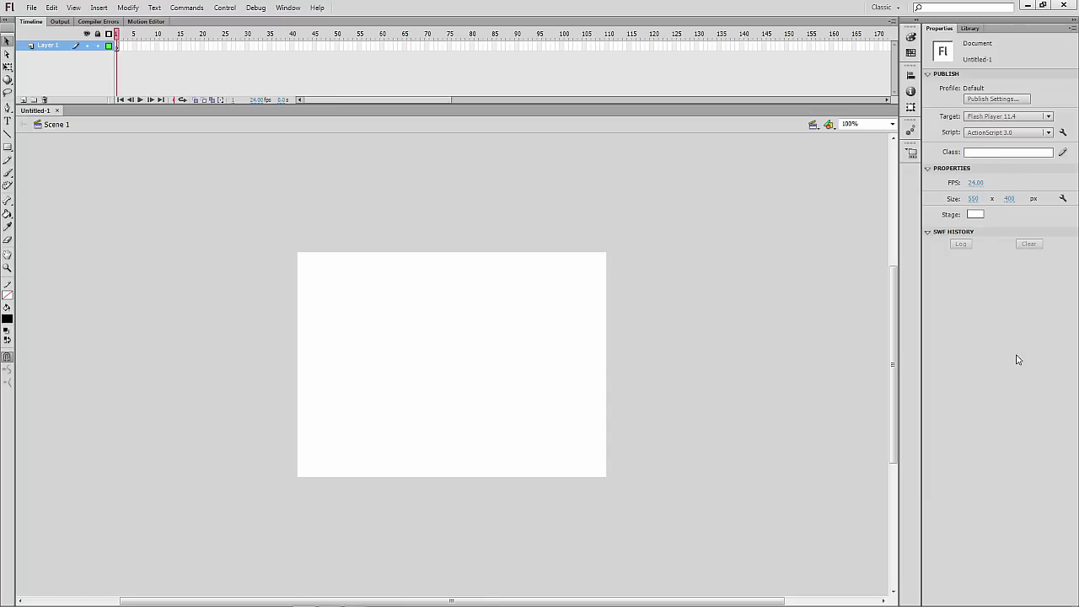
Set the document's stage height to 1000 px
left_click(973, 198)
key("Tab")
type("1")
key("Return")
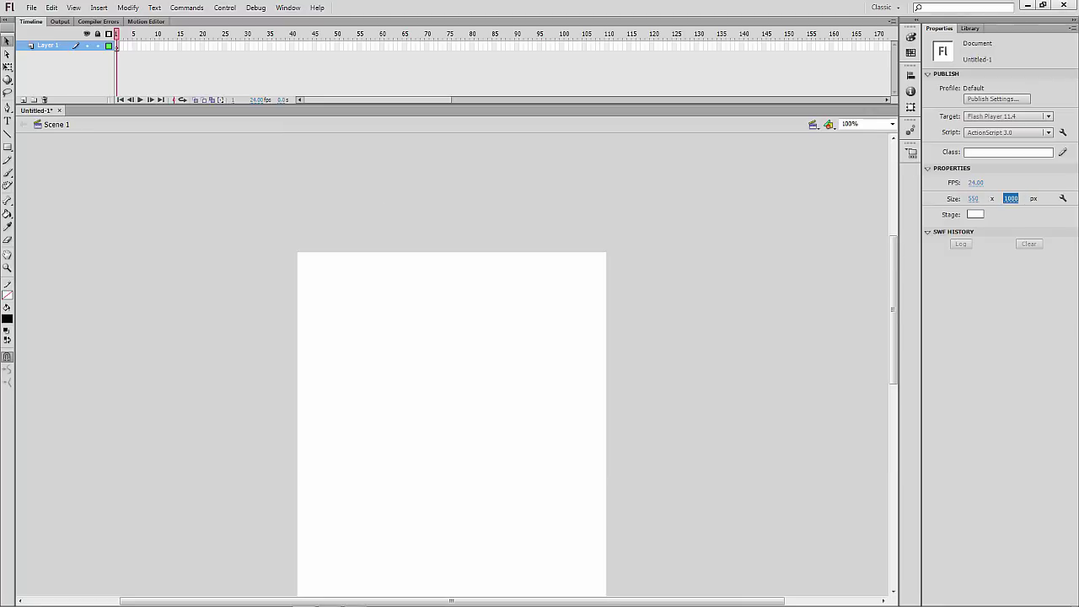
double_click(5, 254)
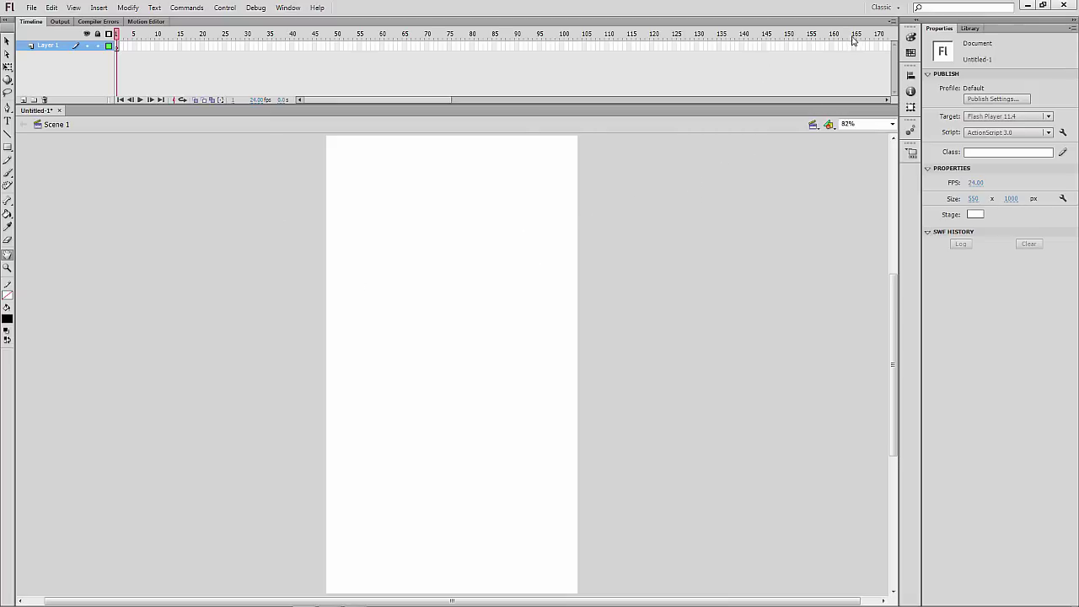
Try the Essentials workspace layout and return to the Classic layout
left_click(896, 7)
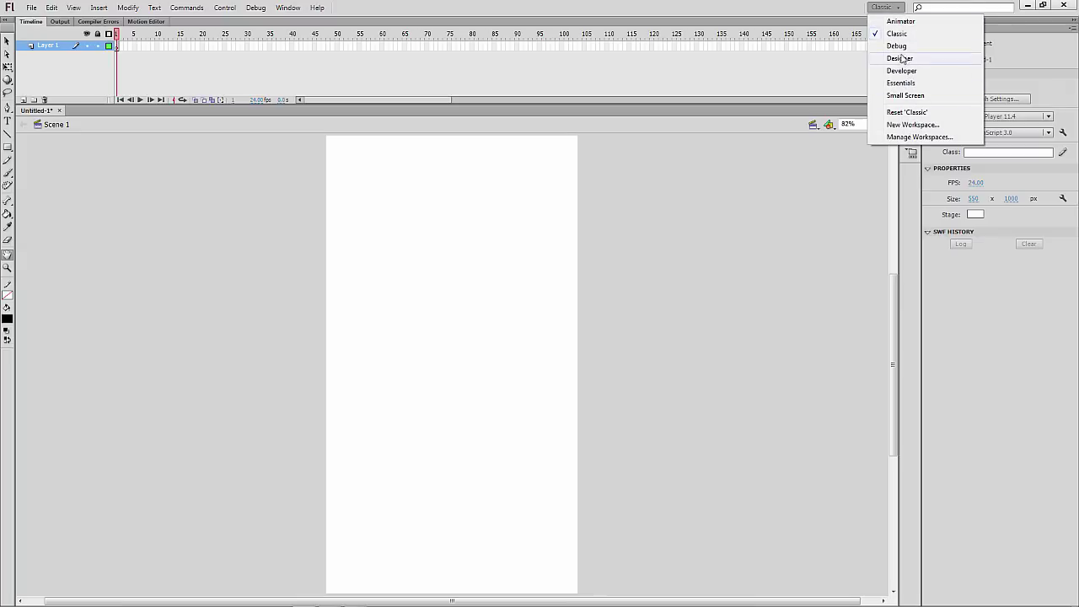
left_click(910, 34)
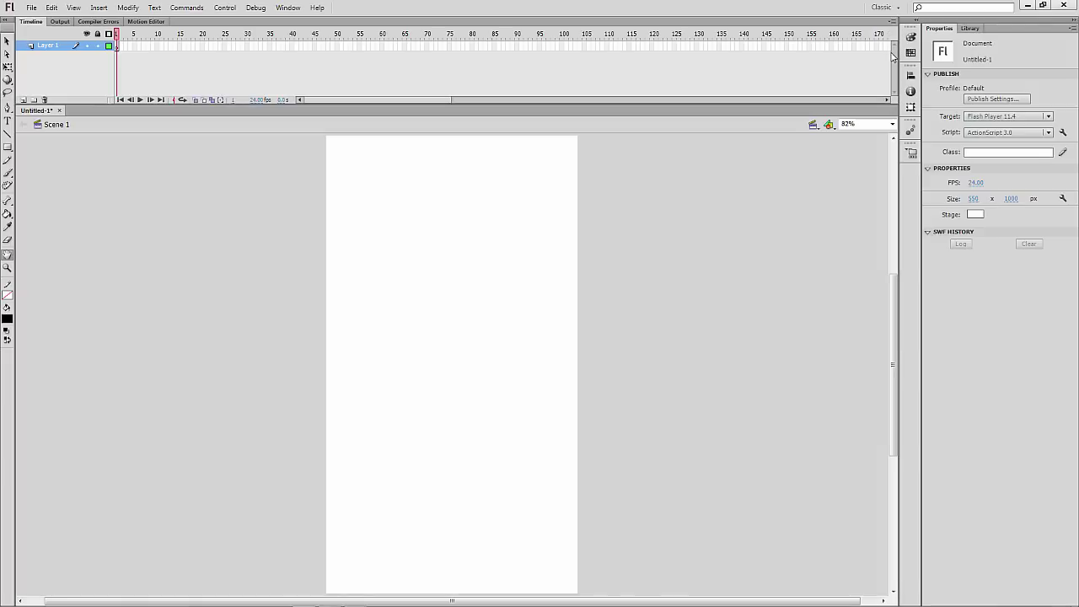
left_click(897, 7)
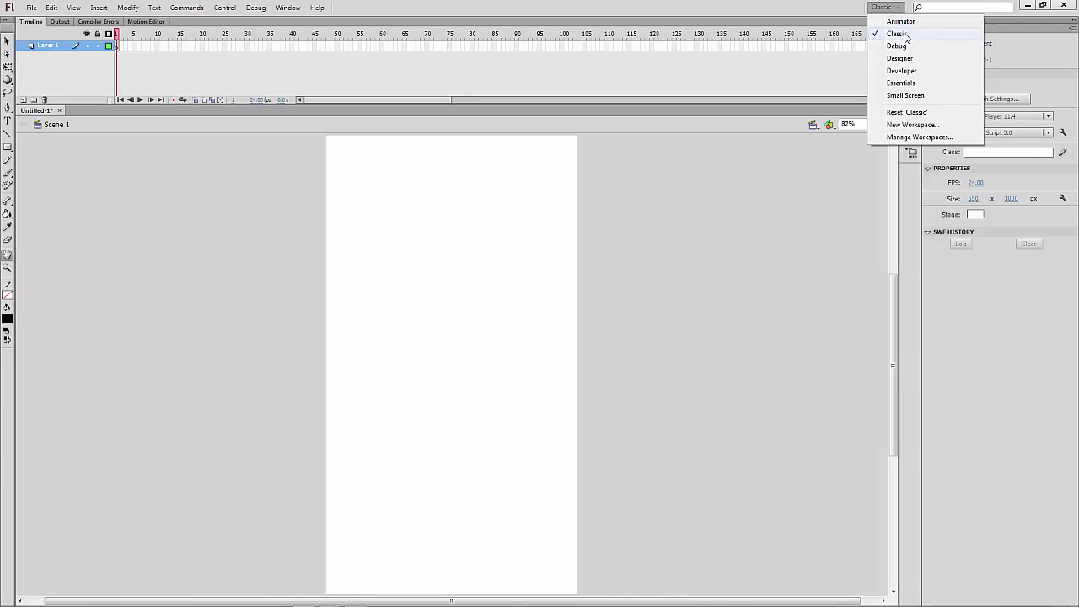
left_click(909, 96)
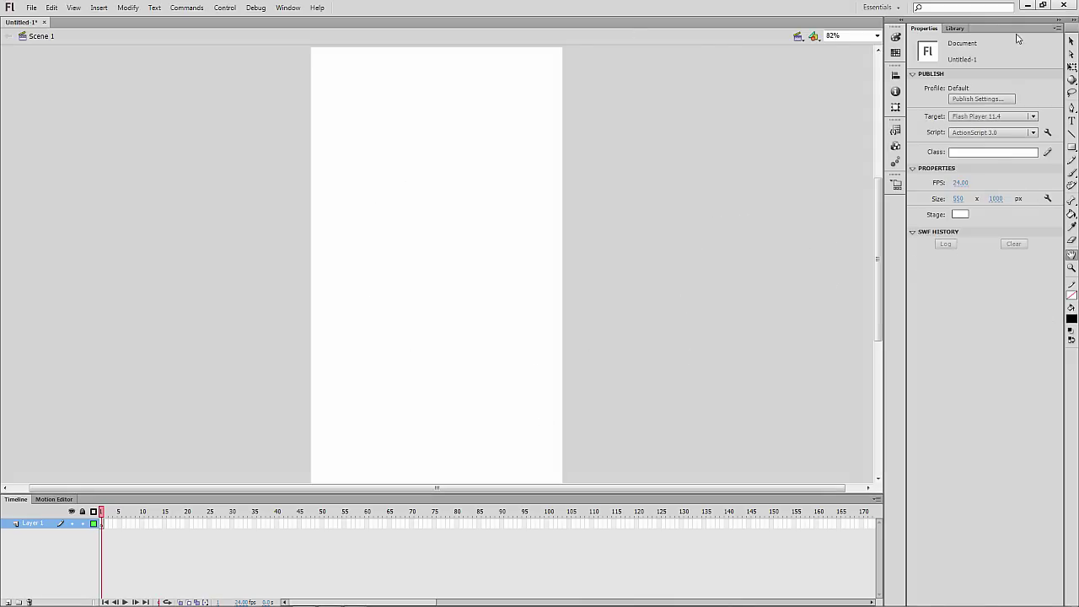
left_click(898, 9)
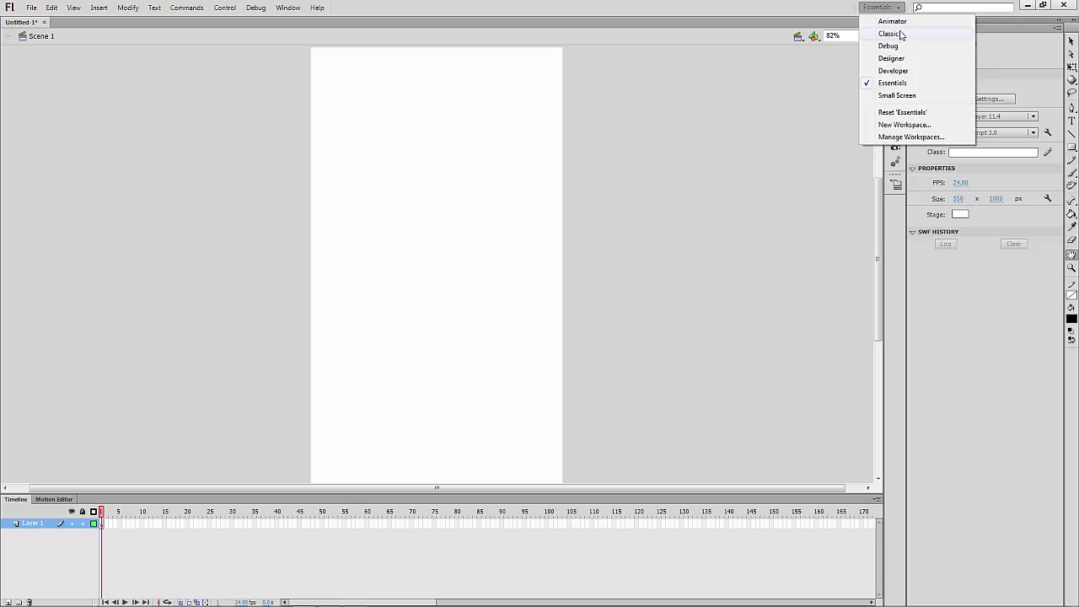
left_click(900, 35)
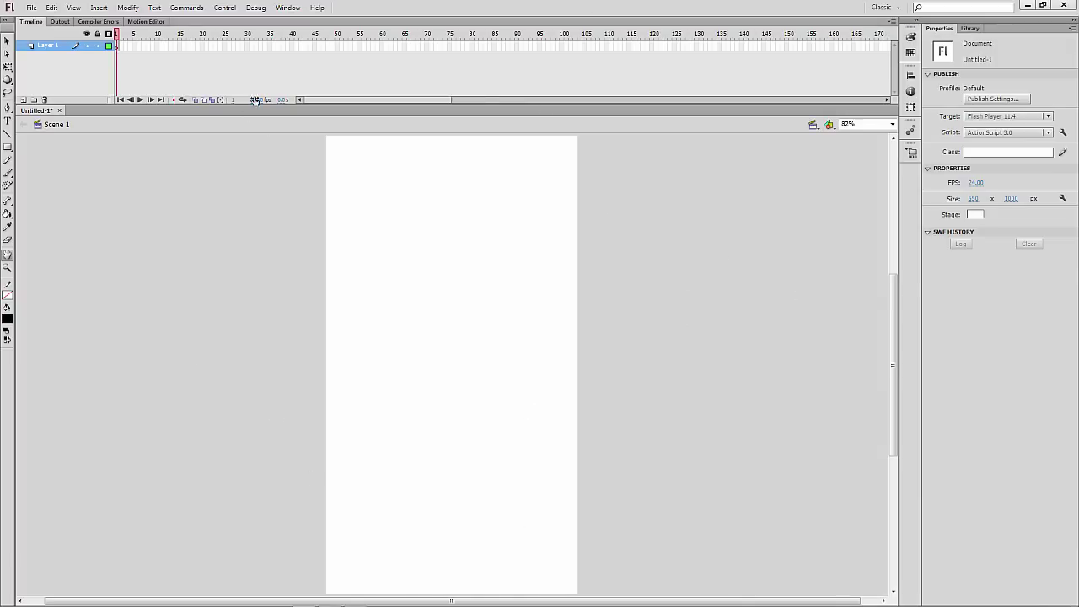
left_click(289, 9)
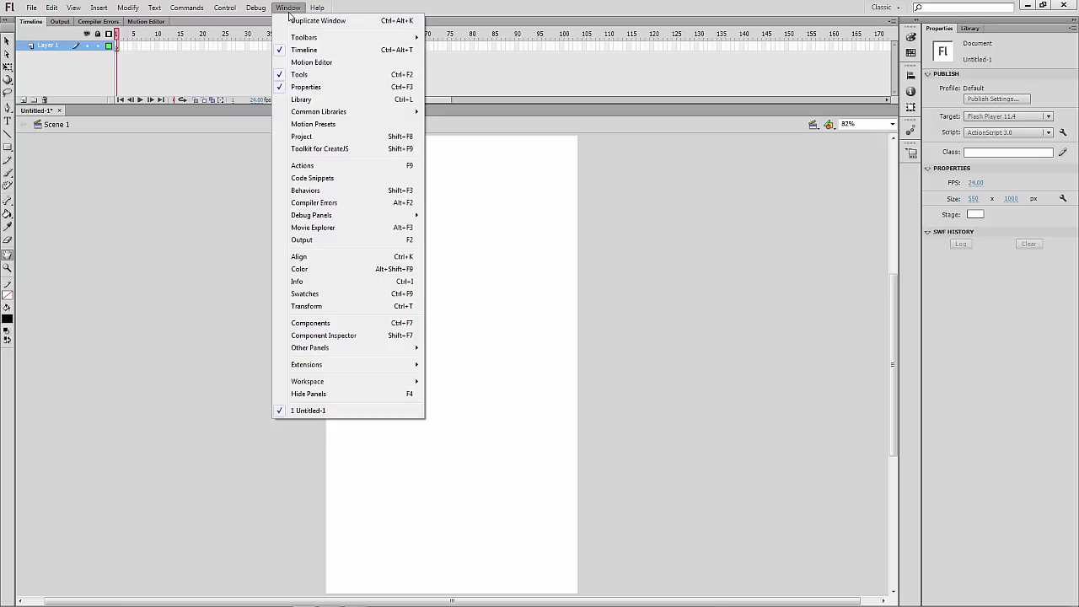
left_click(289, 10)
left_click(287, 9)
left_click(144, 350)
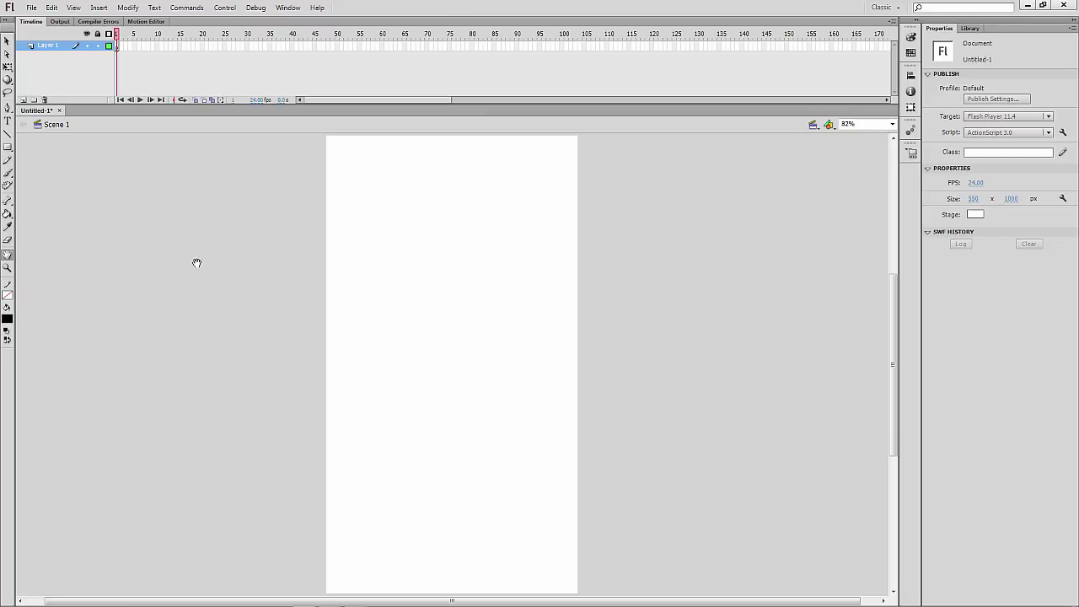
Choose the Oval tool and set its stroke color to none
left_click(9, 148)
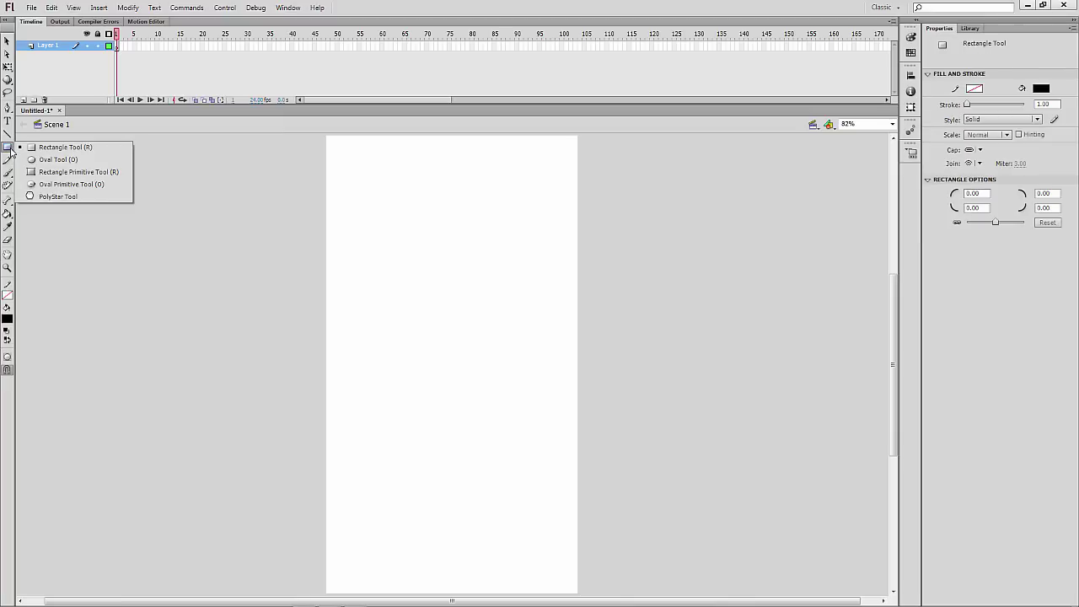
left_click(67, 160)
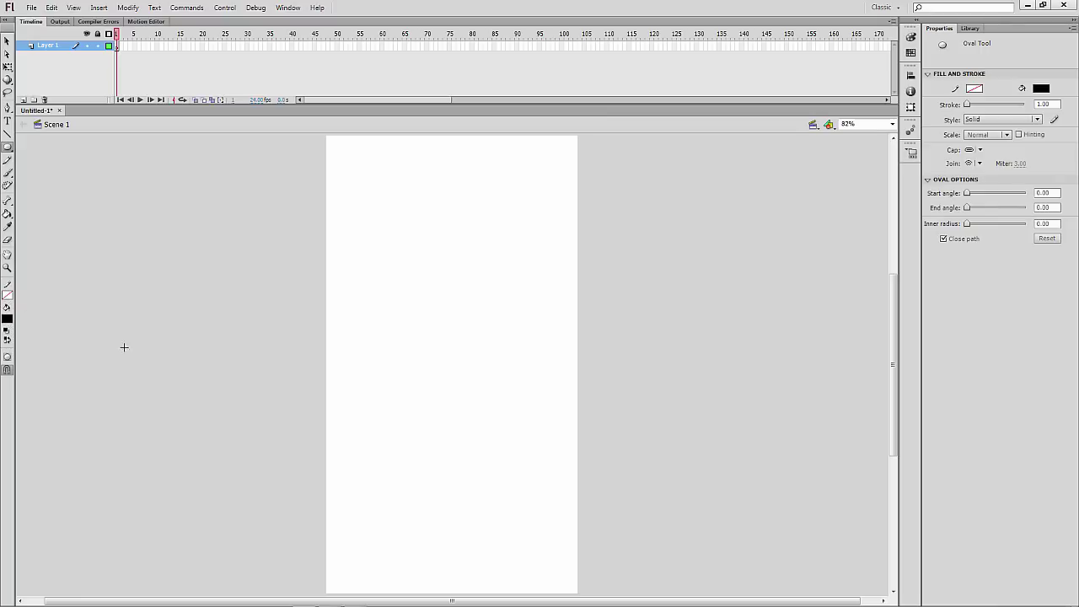
left_click(6, 296)
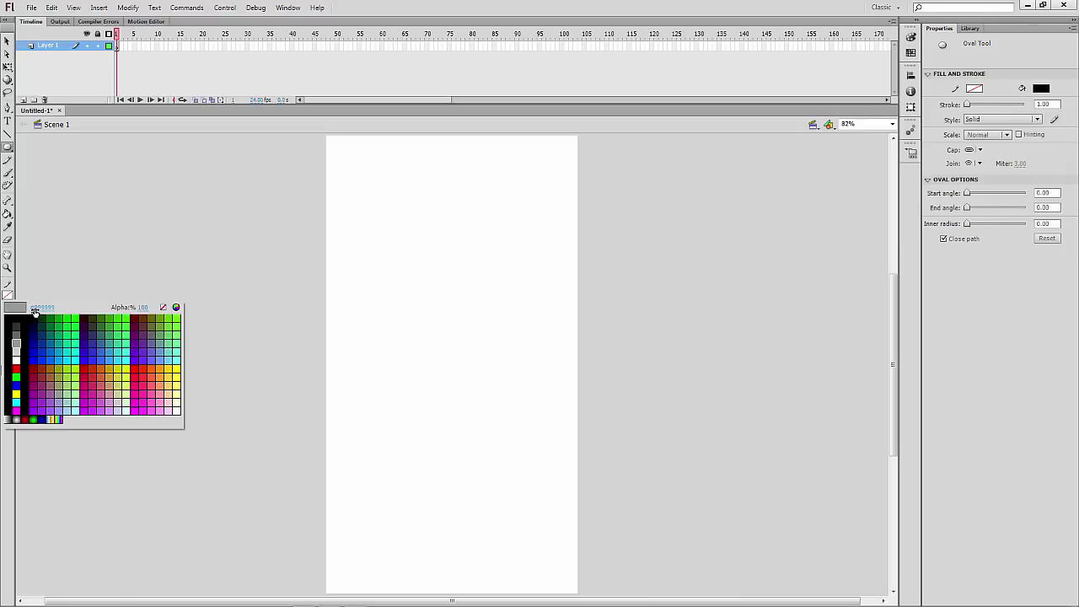
left_click(7, 295)
left_click(7, 295)
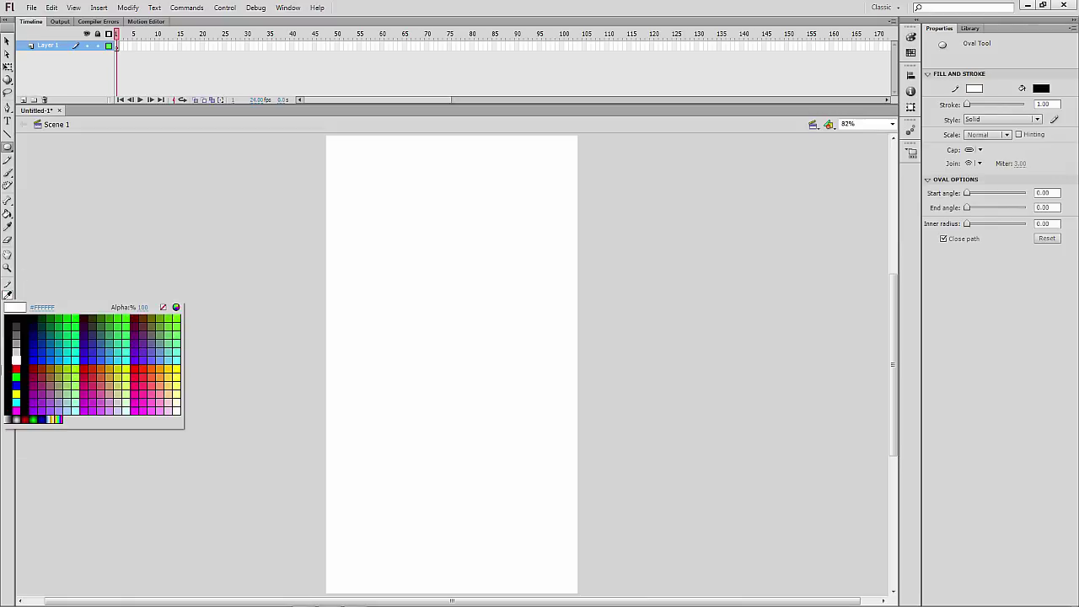
left_click(36, 341)
left_click(8, 295)
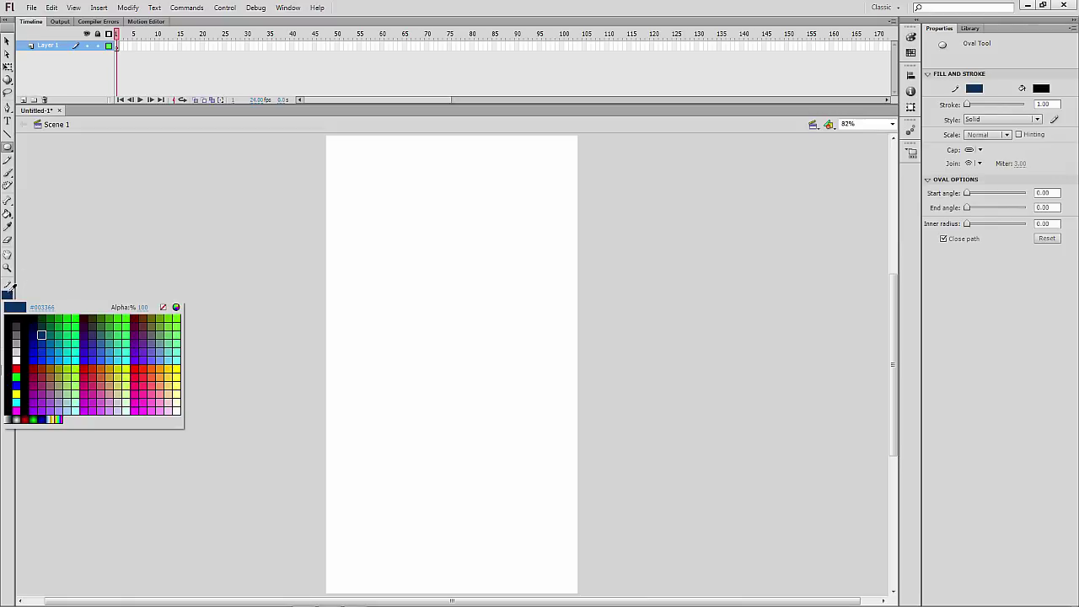
left_click(164, 309)
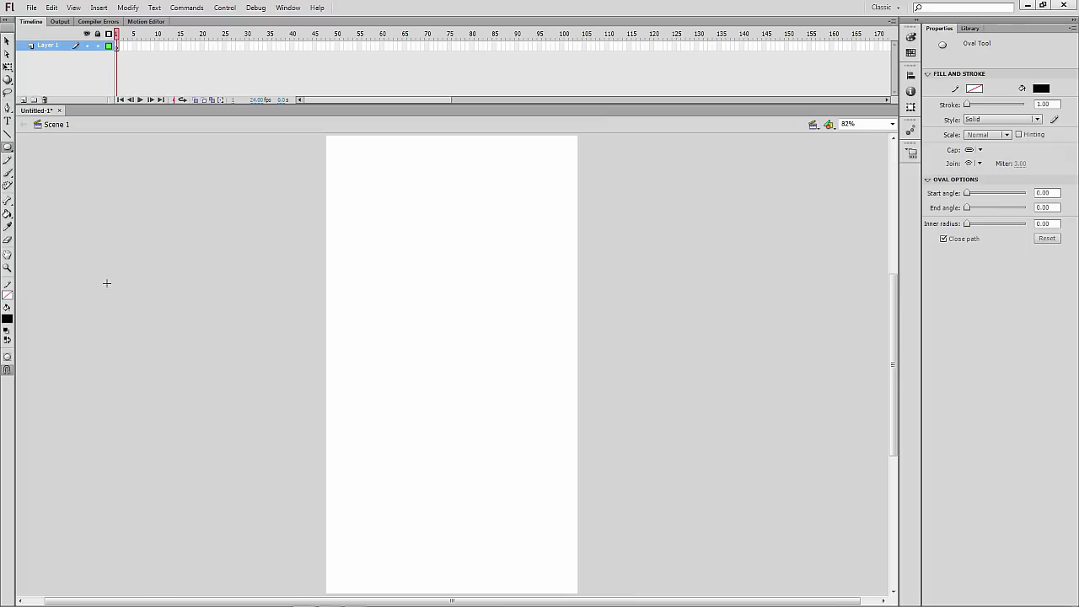
Draw a circle about 134 px in diameter near the top of the stage, filled with the white-to-black radial gradient
left_click(10, 318)
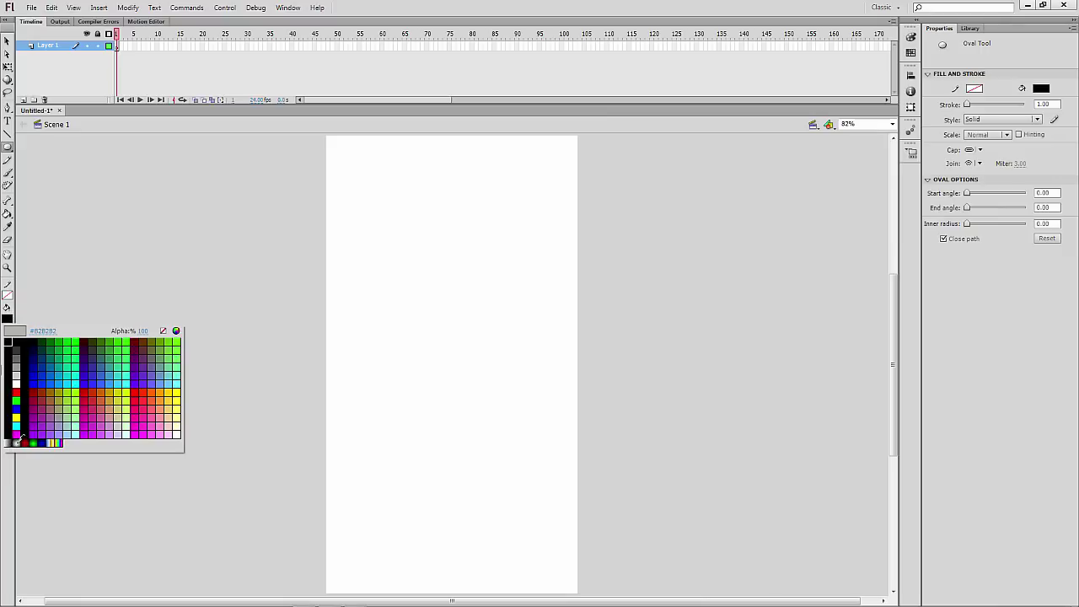
left_click(18, 442)
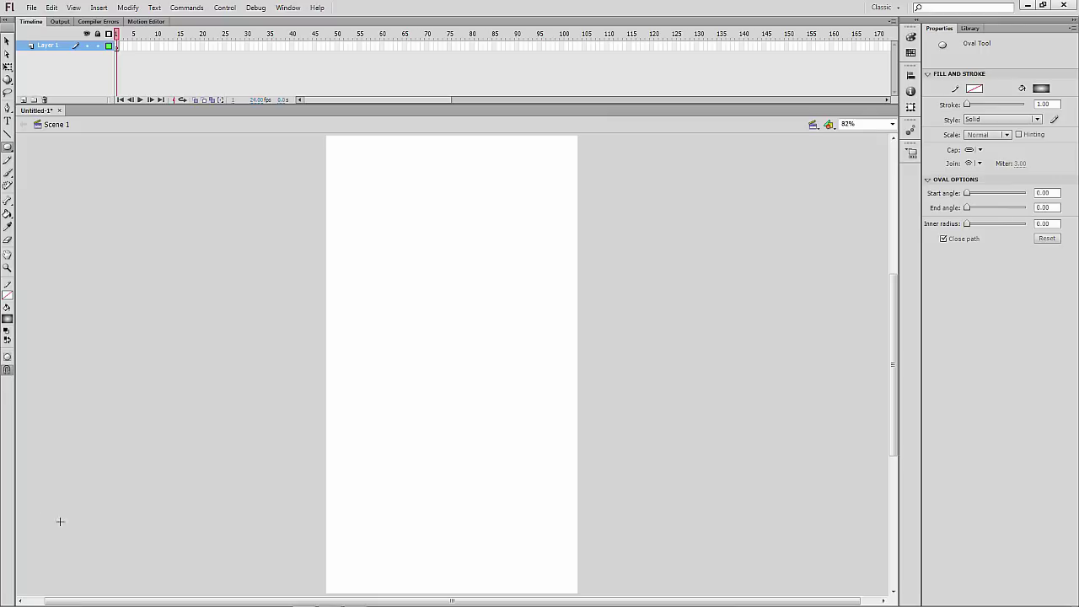
left_click(9, 318)
left_click(20, 442)
left_click_drag(436, 155, 481, 216)
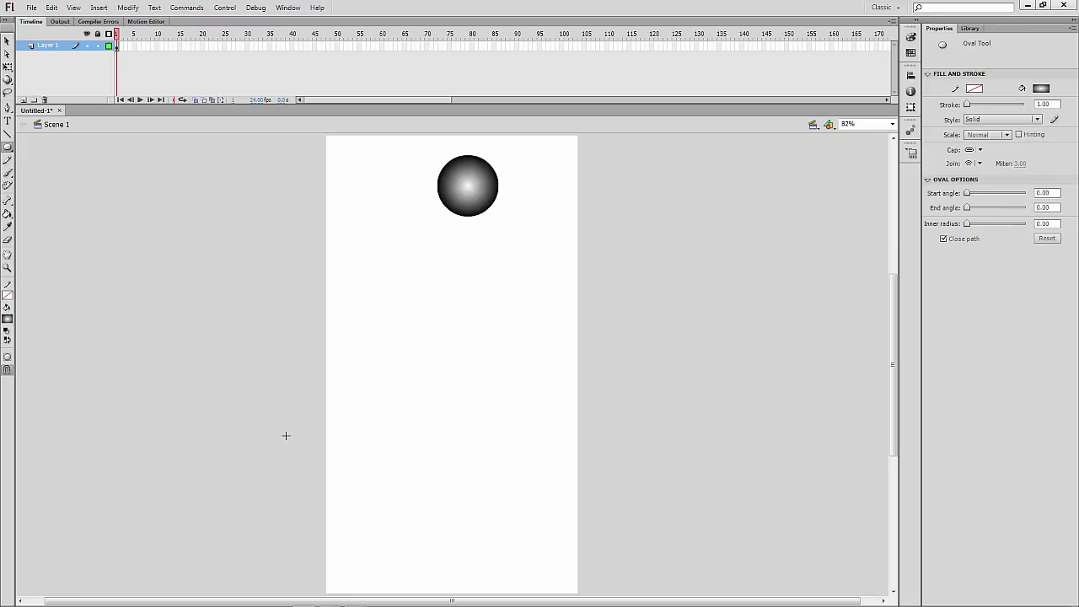
Move the circle to the top center of the stage, at about X 210, Y 20, and deselect it
left_click(6, 39)
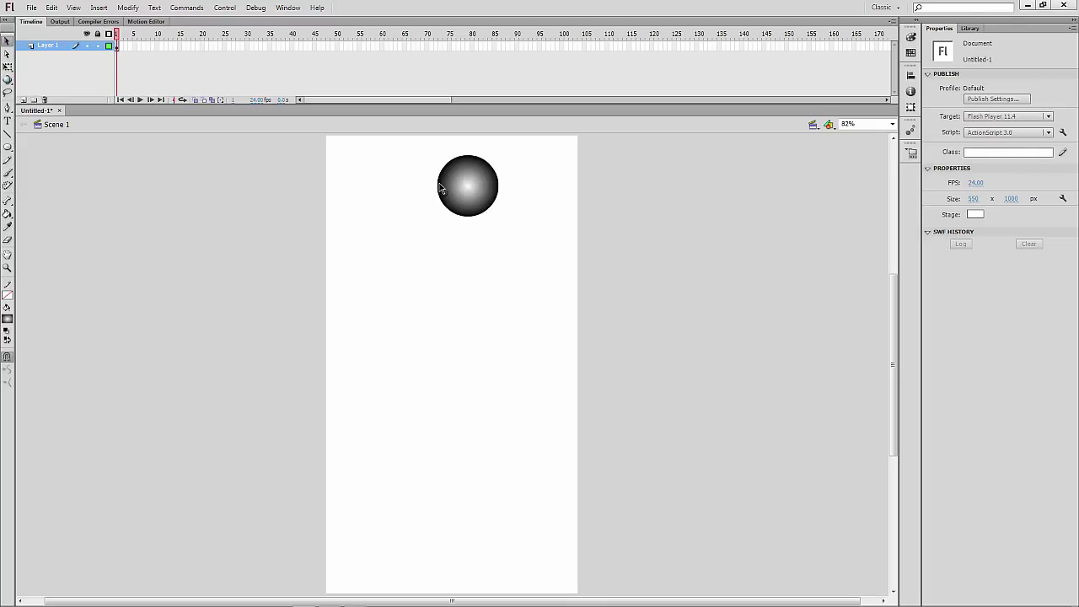
left_click(459, 185)
left_click(499, 310)
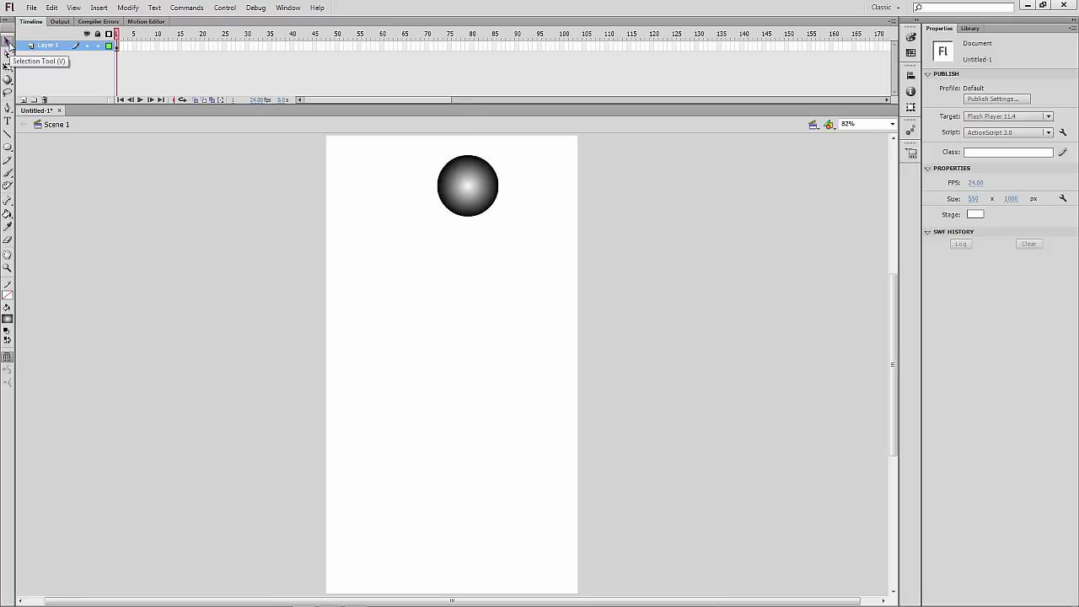
key("ctrl+a")
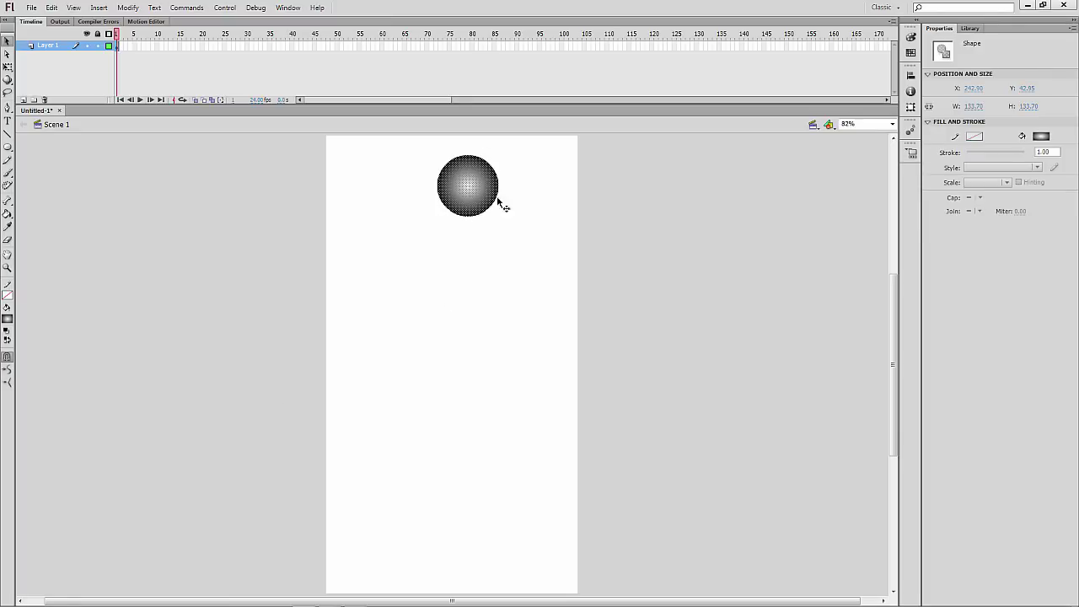
mouse_move(465, 188)
left_mouse_down()
mouse_move(426, 224)
mouse_move(466, 182)
mouse_move(456, 178)
left_mouse_up()
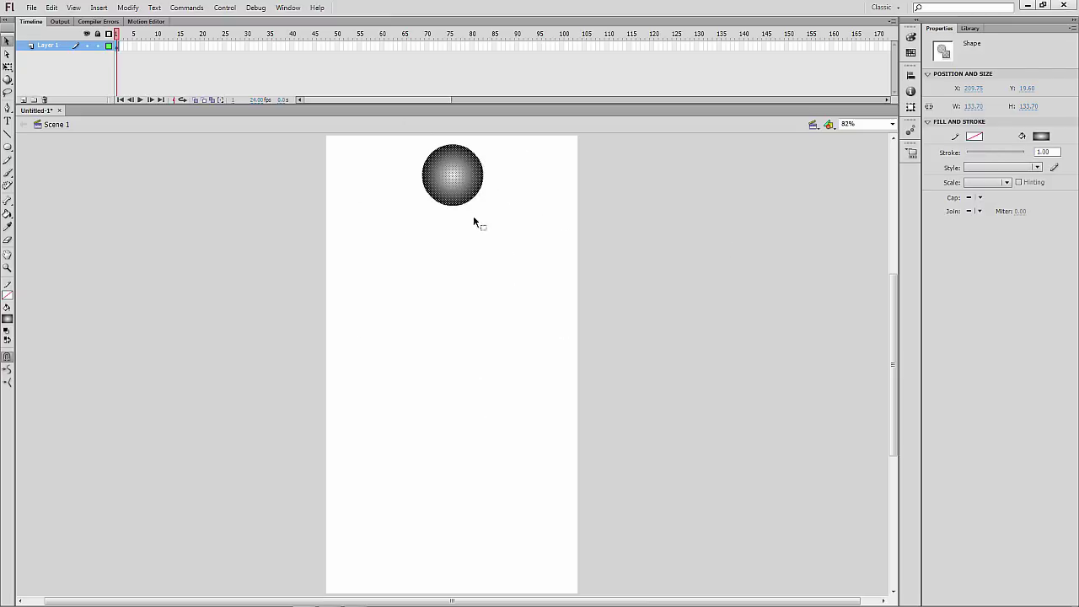
left_click(539, 306)
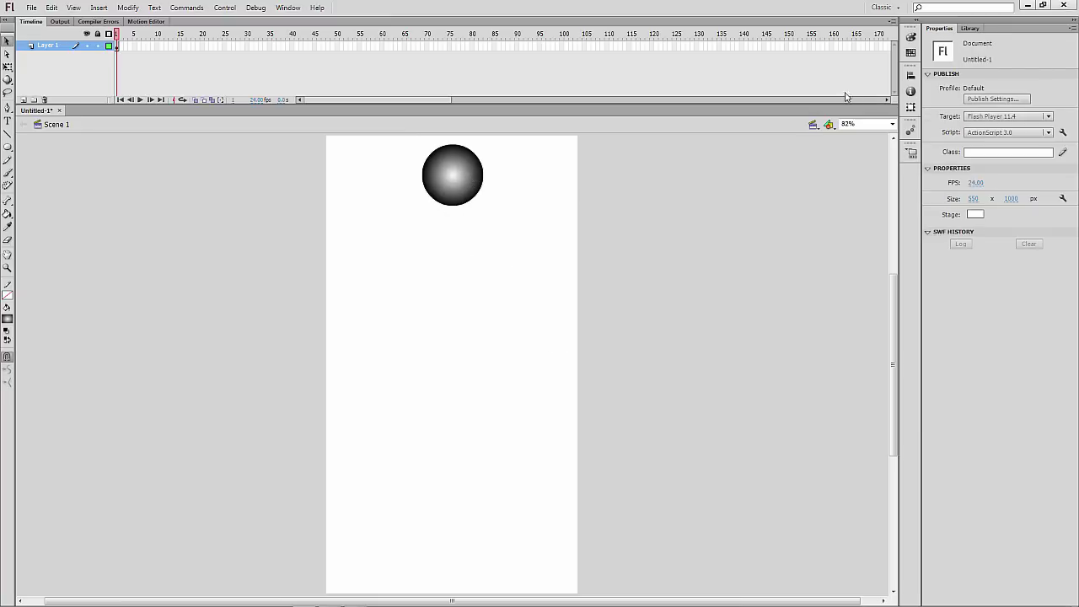
Open the Color settings and switch the fill type to Solid color and back to Radial gradient
left_click(911, 38)
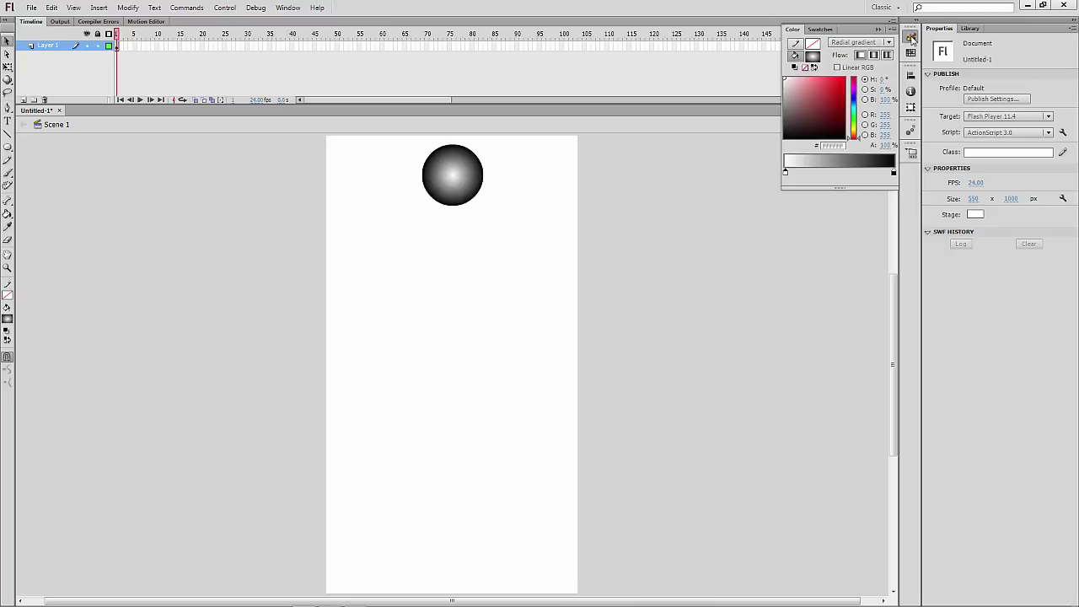
left_click(912, 38)
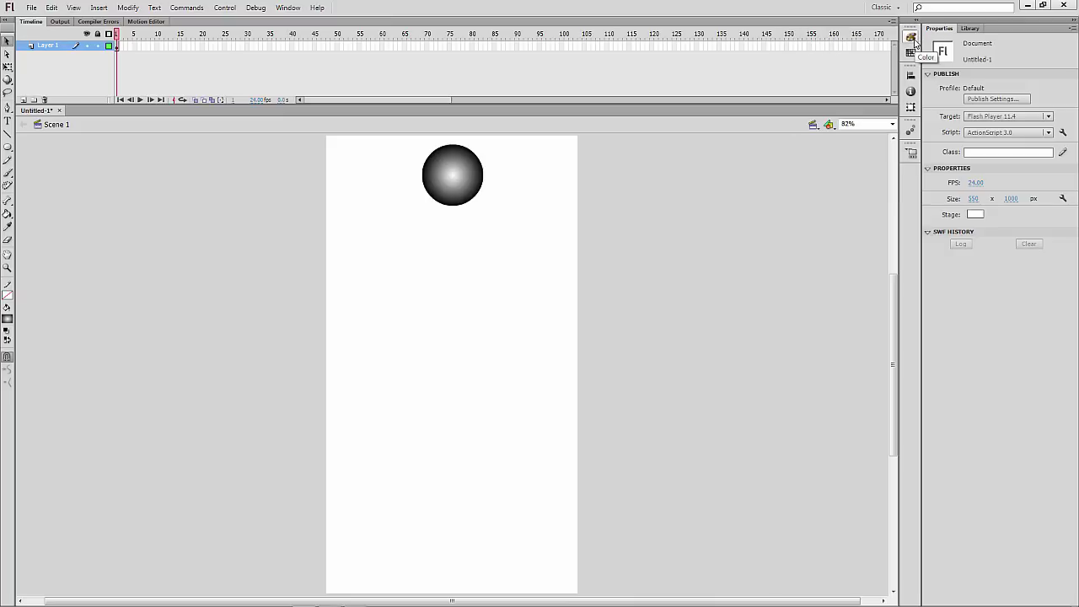
left_click(298, 7)
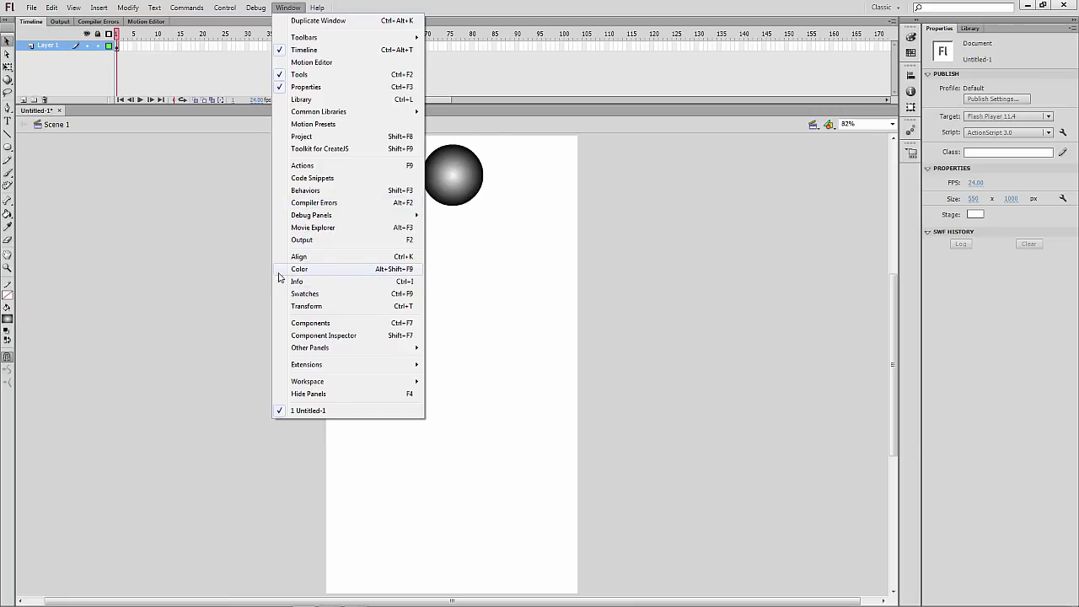
left_click(345, 269)
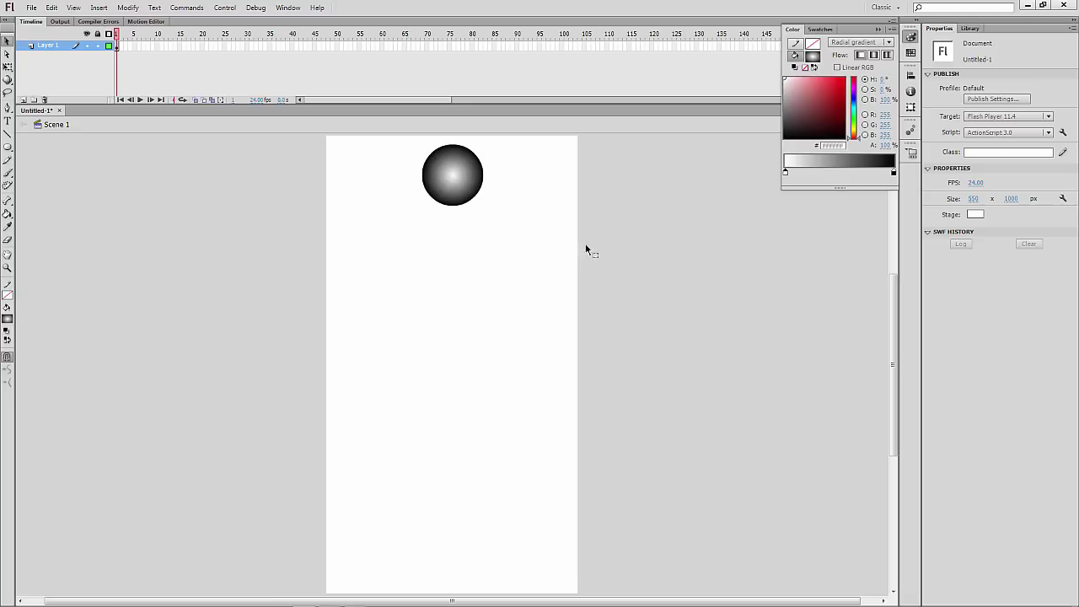
left_click(889, 43)
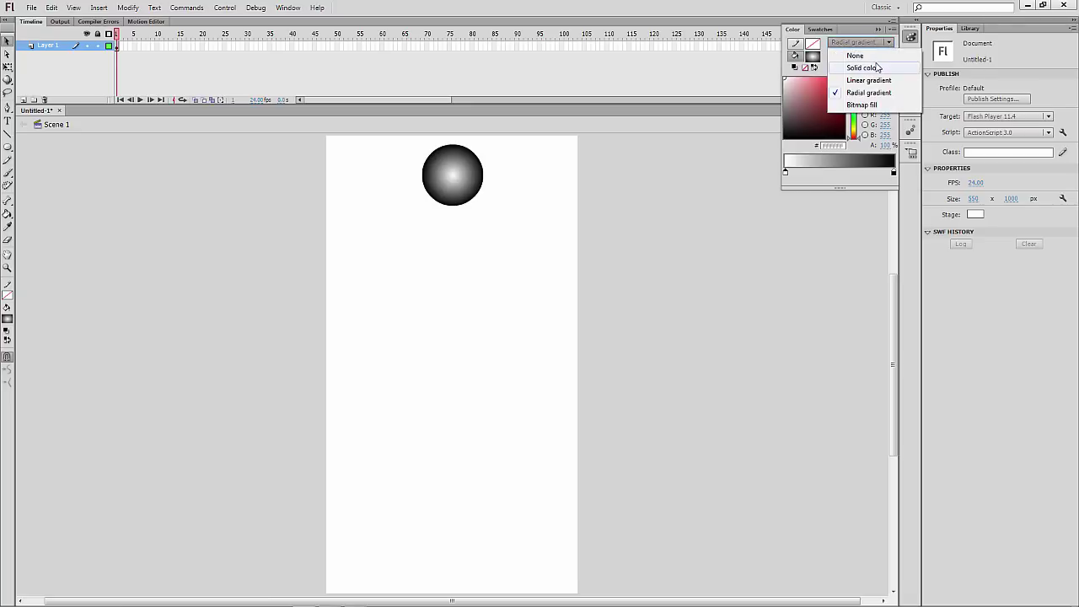
left_click(878, 68)
left_click(889, 43)
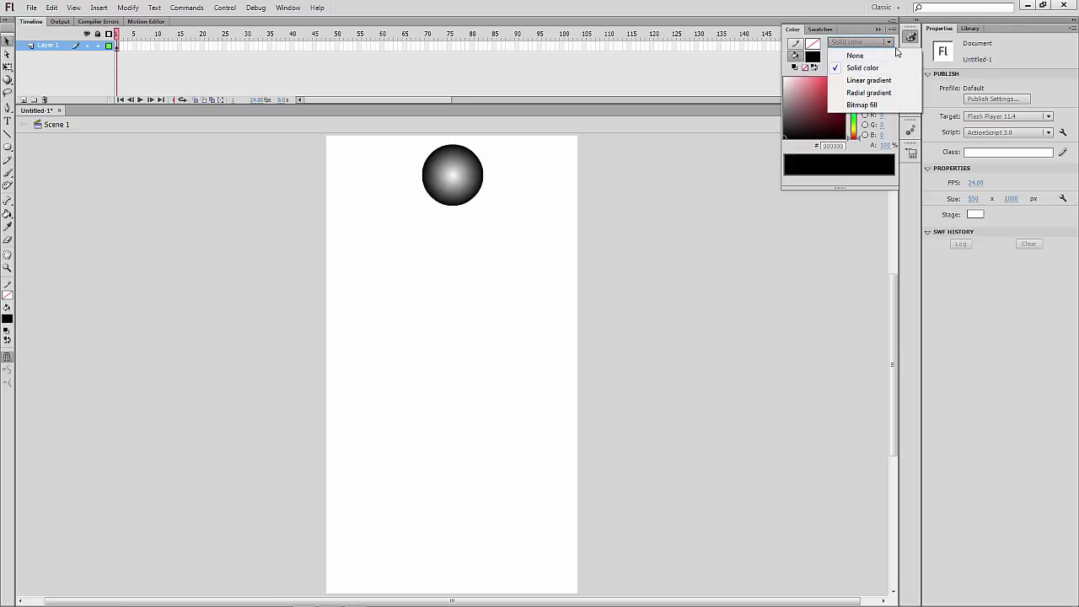
left_click(866, 94)
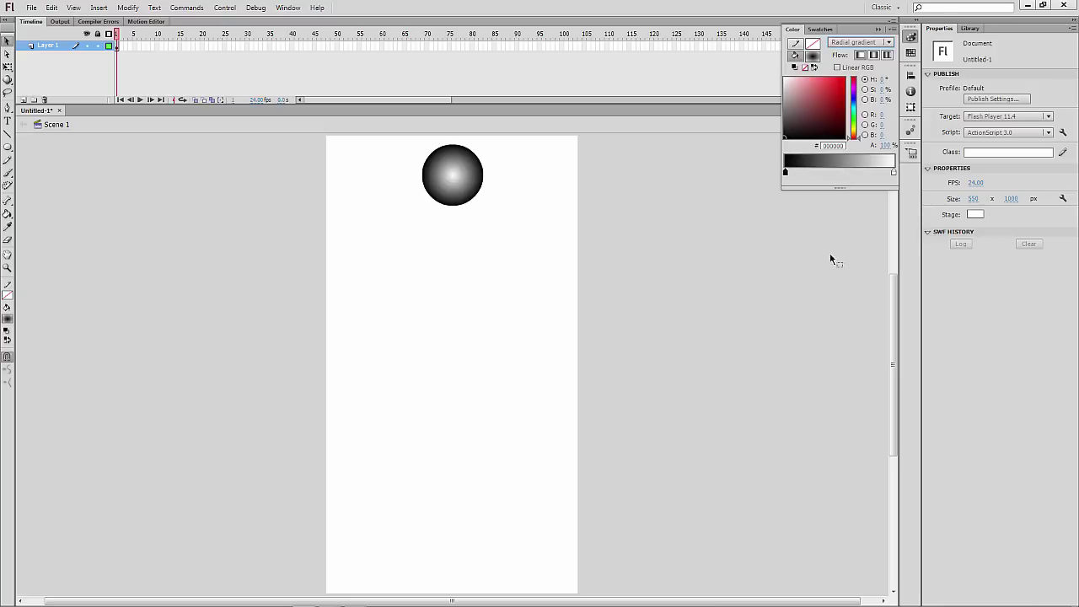
Set the first color stop of the radial gradient to white (#FFFFFF)
mouse_move(785, 173)
left_mouse_down()
mouse_move(845, 174)
mouse_move(771, 168)
left_mouse_up()
mouse_move(894, 173)
left_mouse_down()
mouse_move(855, 176)
mouse_move(895, 173)
left_mouse_up()
left_click(785, 173)
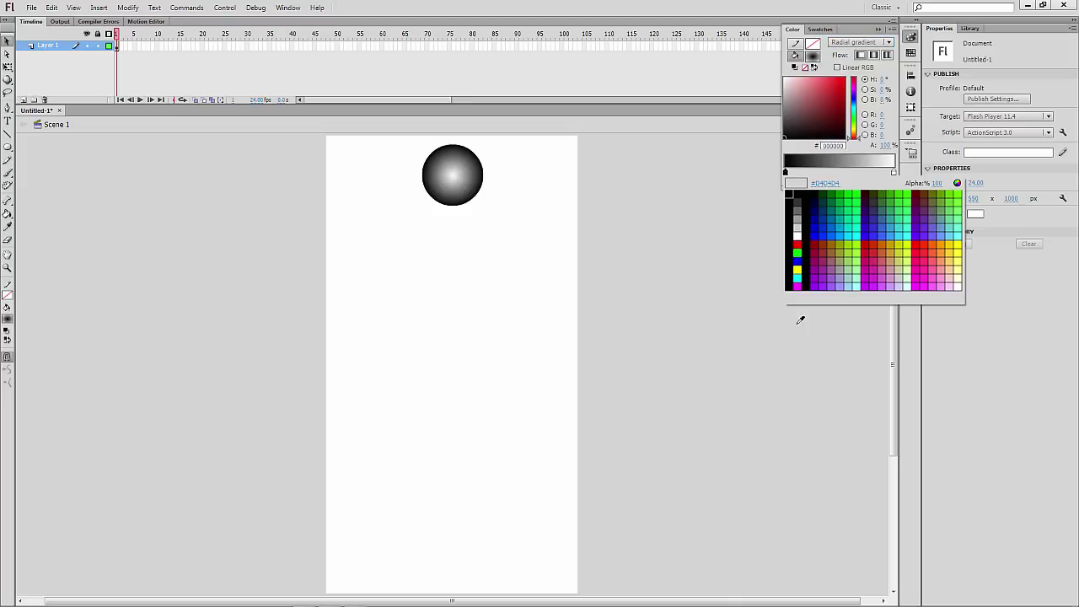
left_click(797, 236)
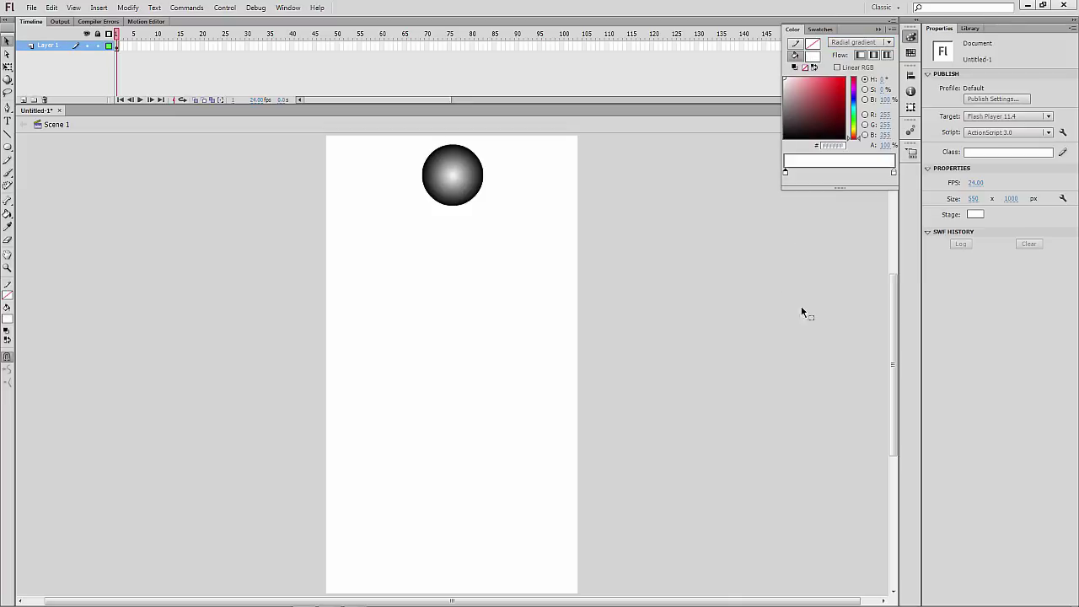
Add a color stop in the middle of the radial gradient and set it to green (#669900)
left_click(839, 174)
left_click(786, 174)
double_click(839, 174)
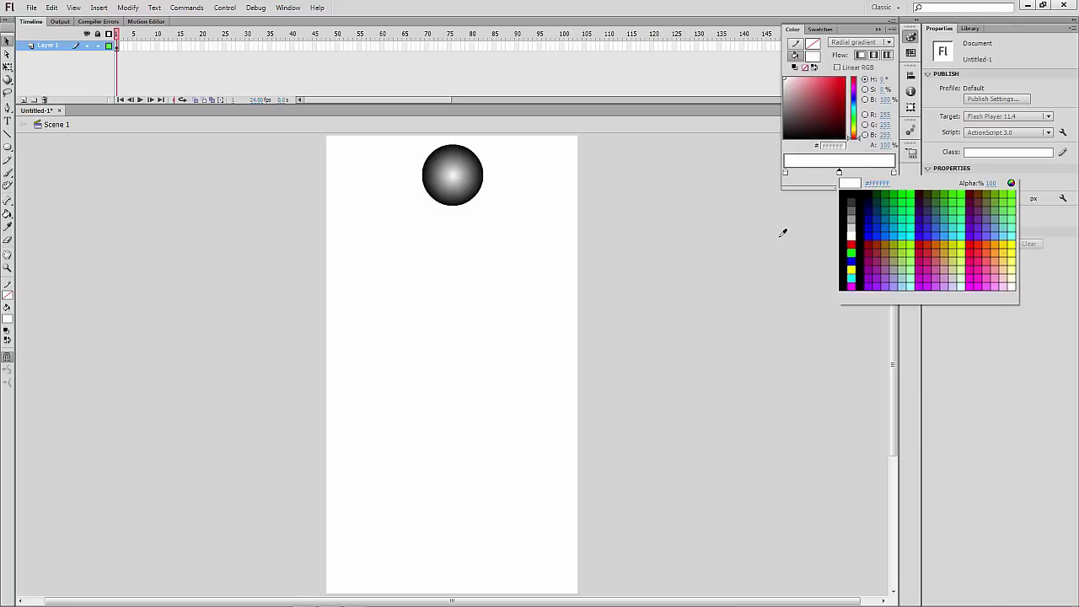
left_click(995, 194)
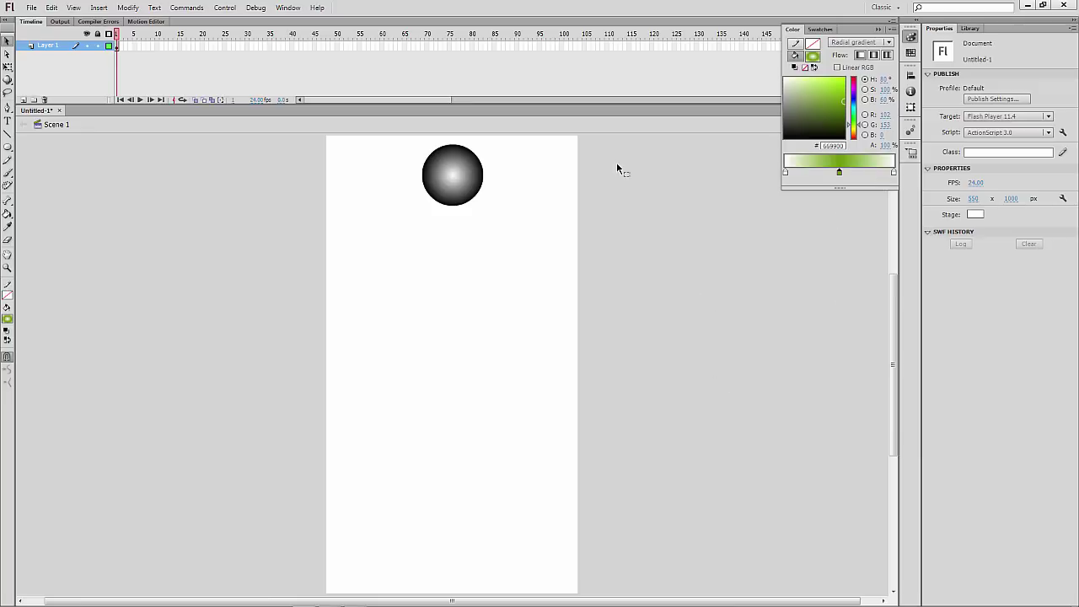
Set the gradient's last color stop to light green (#CBDCA8) and add a dark green (#536729) stop just before it
double_click(893, 173)
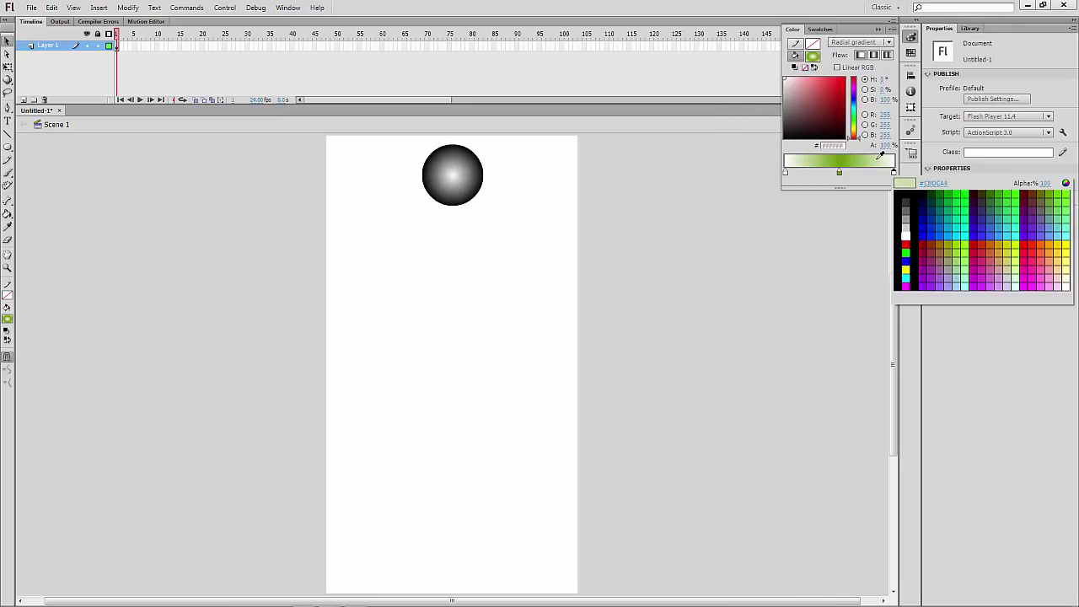
left_click(878, 157)
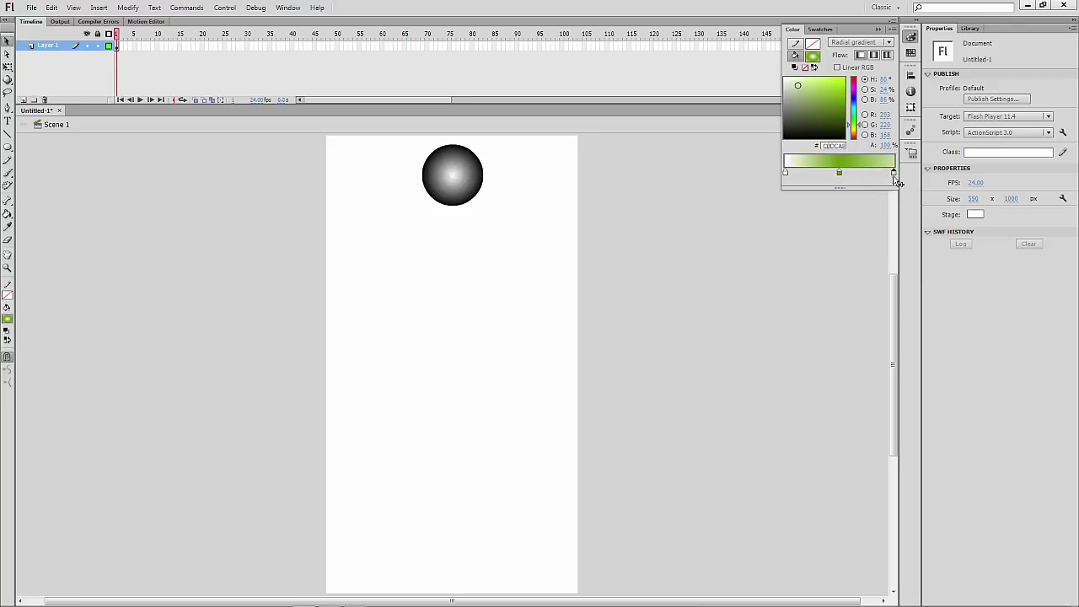
left_click(867, 175)
left_click_drag(868, 174, 872, 172)
left_click(872, 174)
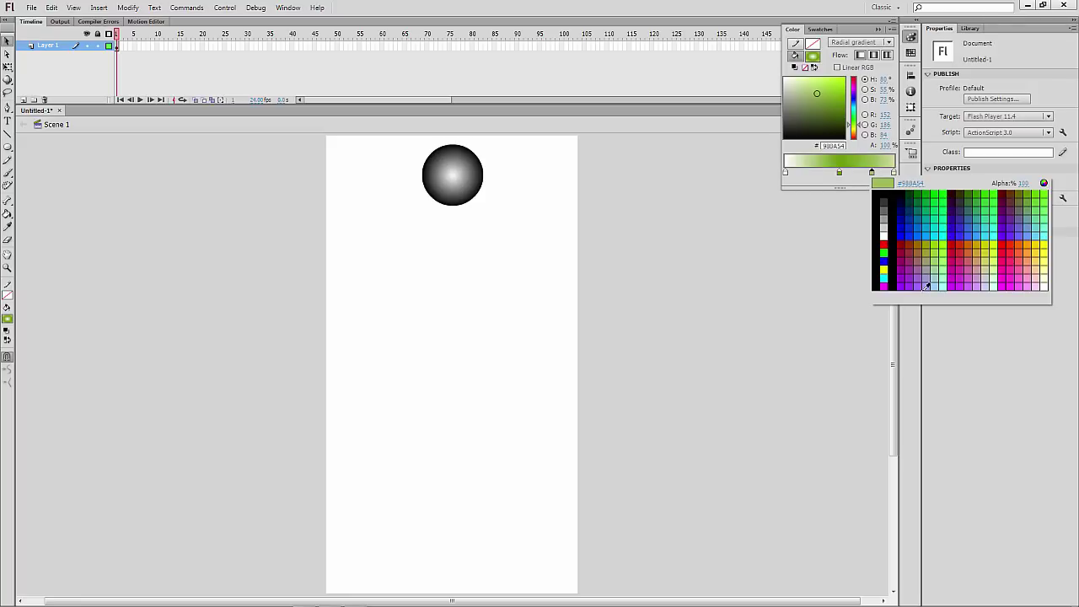
left_click(1045, 183)
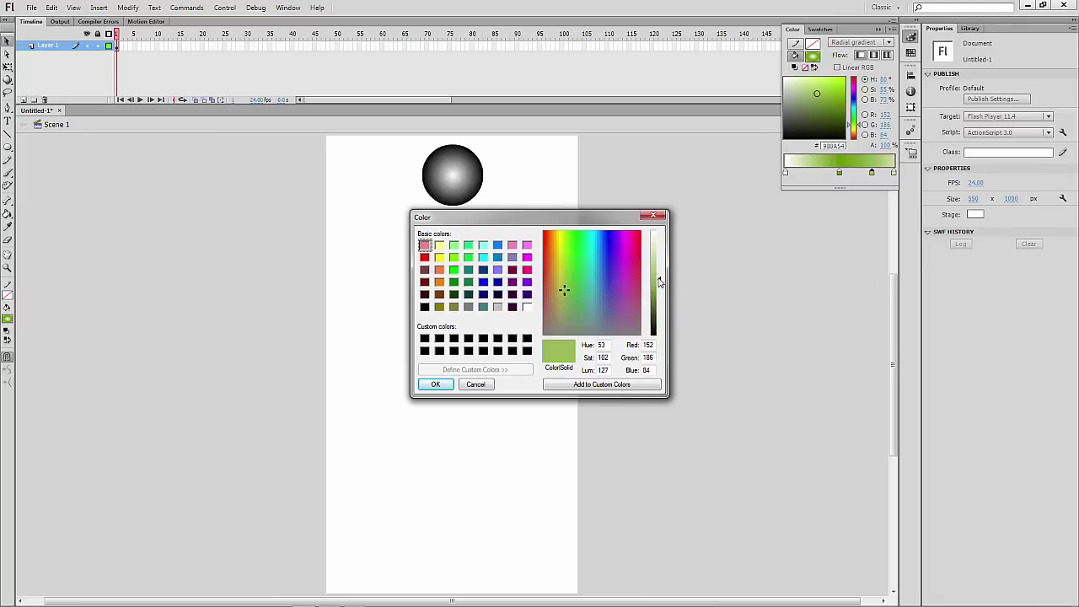
left_click_drag(662, 289, 662, 307)
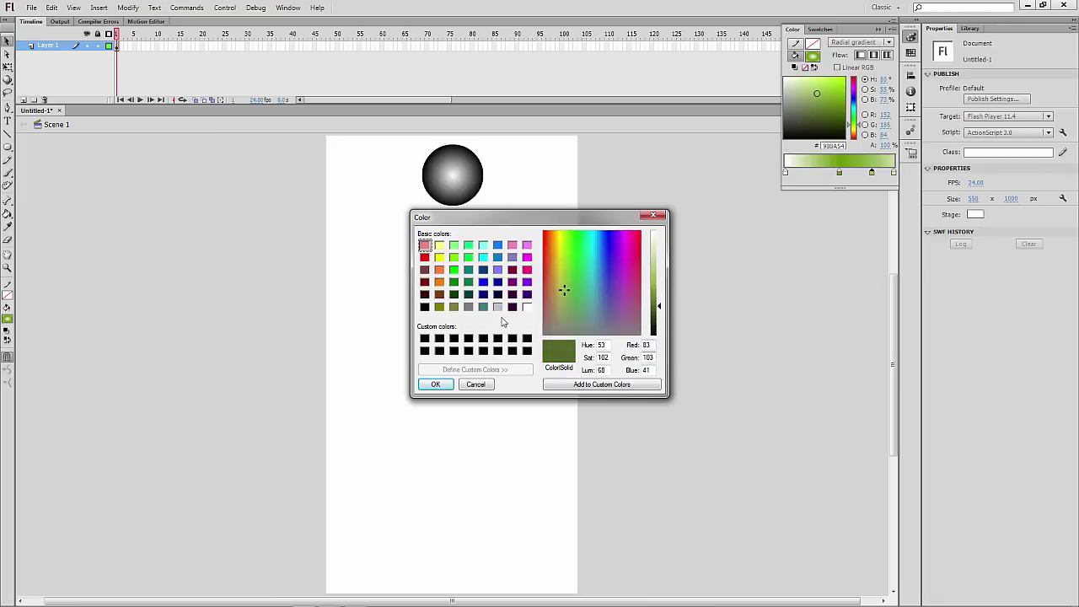
left_click(434, 386)
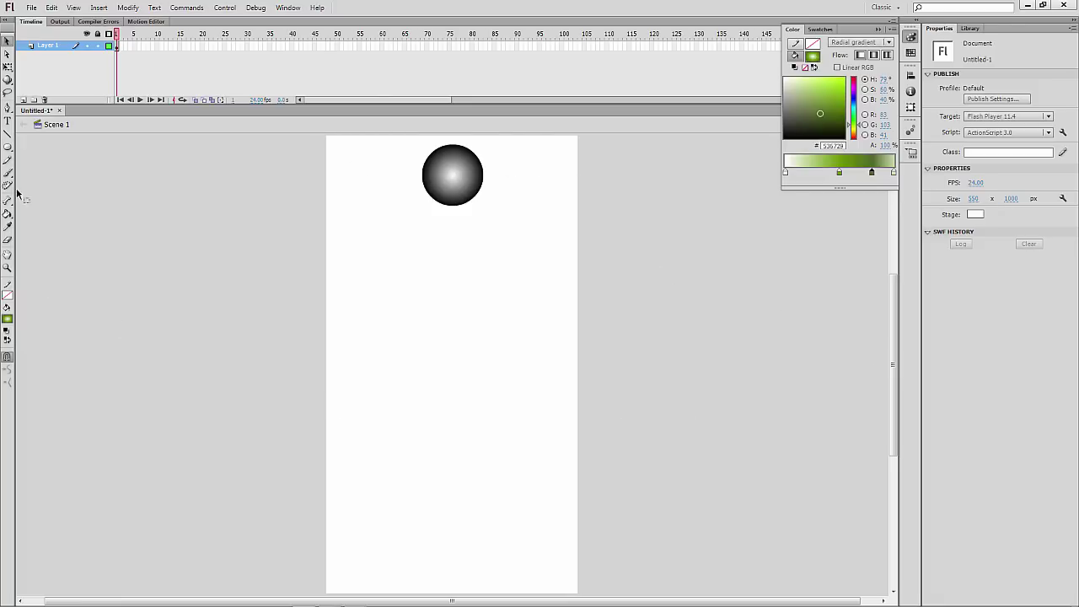
Fill the ball at the top of the stage with the green radial gradient using the Paint Bucket tool
left_click(7, 218)
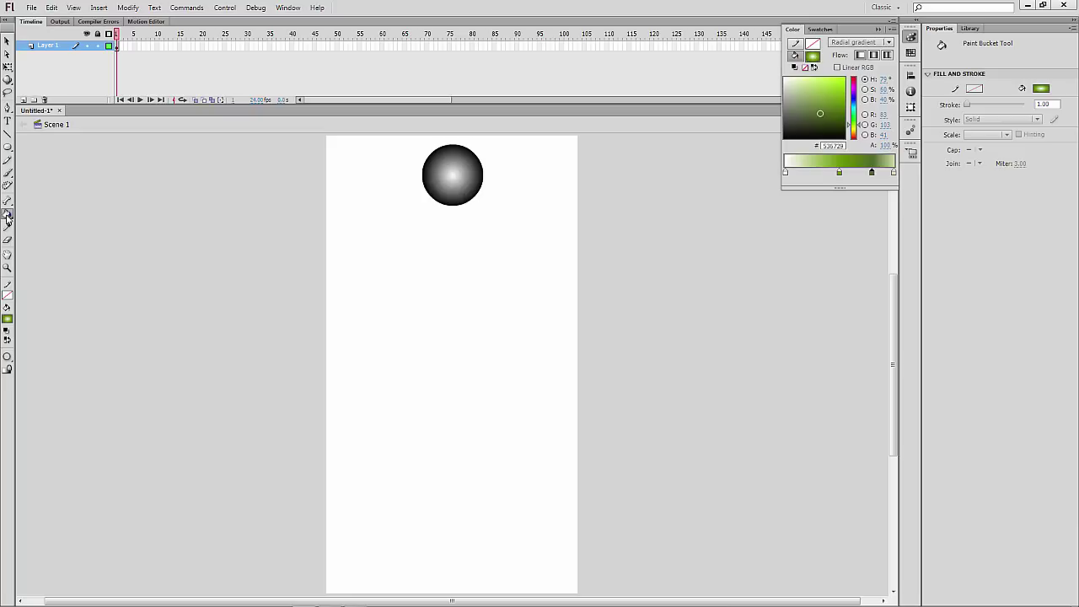
left_click(7, 218)
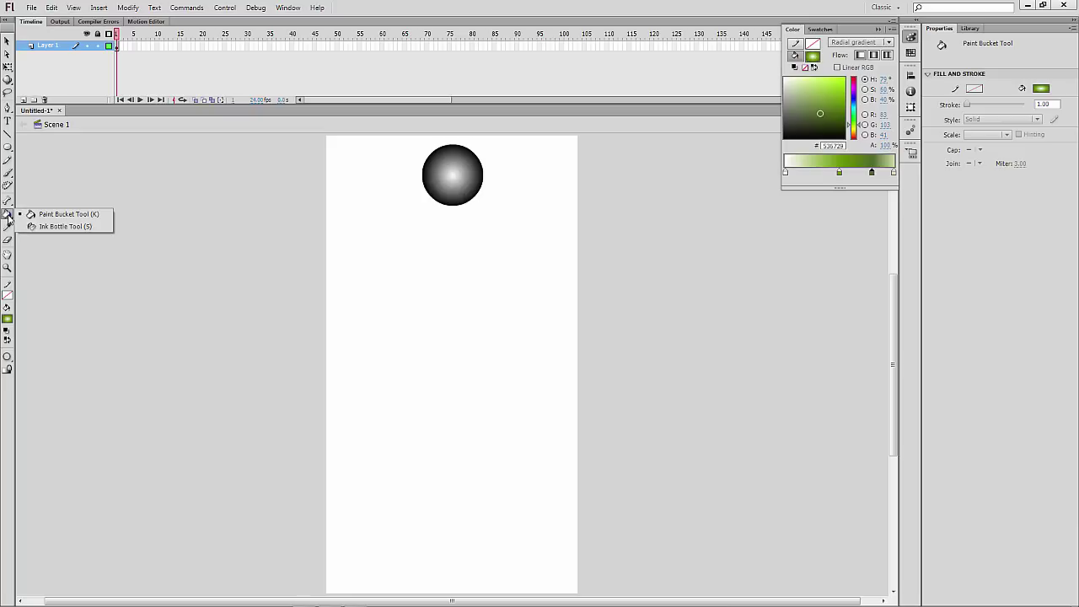
left_click(99, 215)
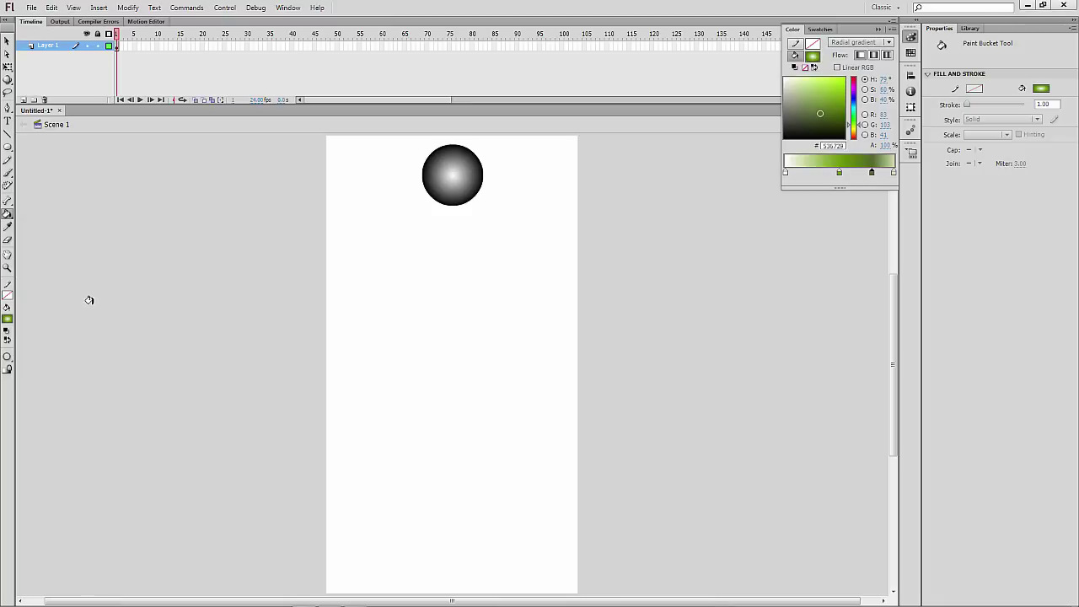
left_click(450, 171)
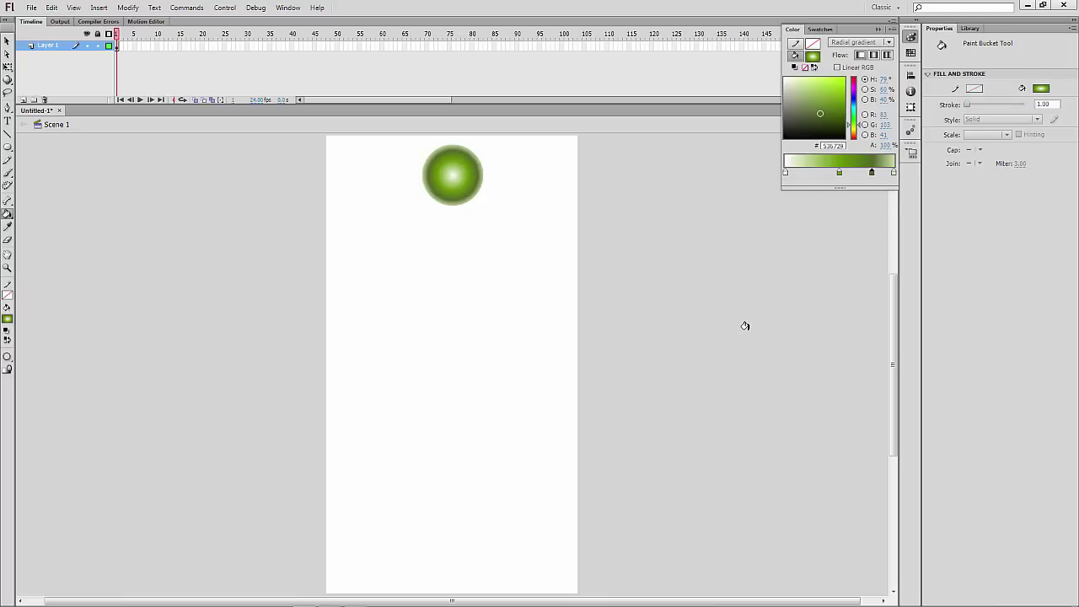
Refill the ball from different points, ending with the gradient's white highlight in the ball's upper-left area
left_click(436, 160)
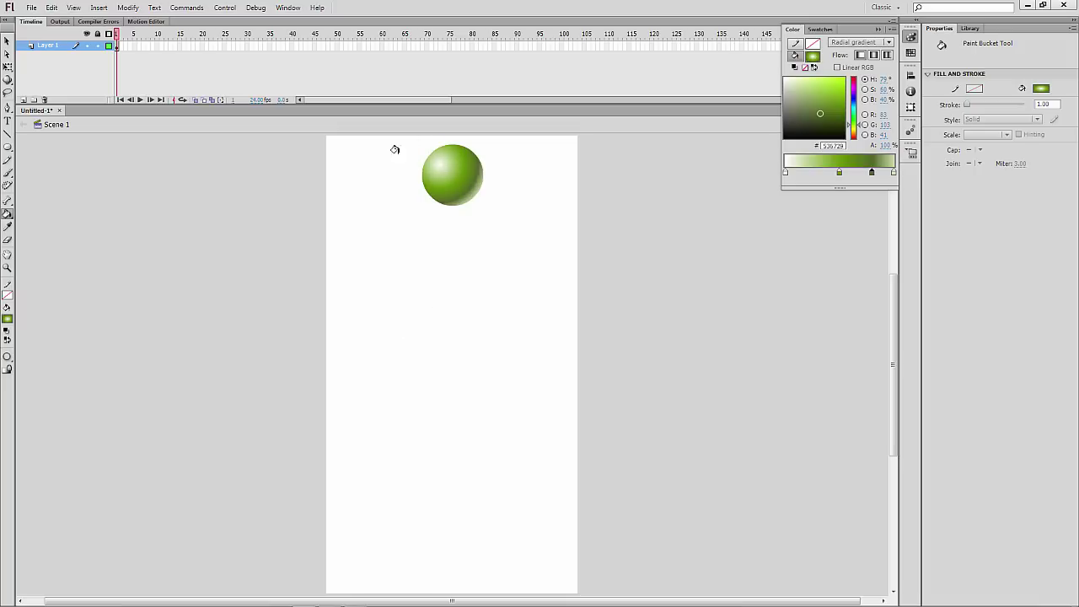
left_click(444, 169)
left_click(470, 173)
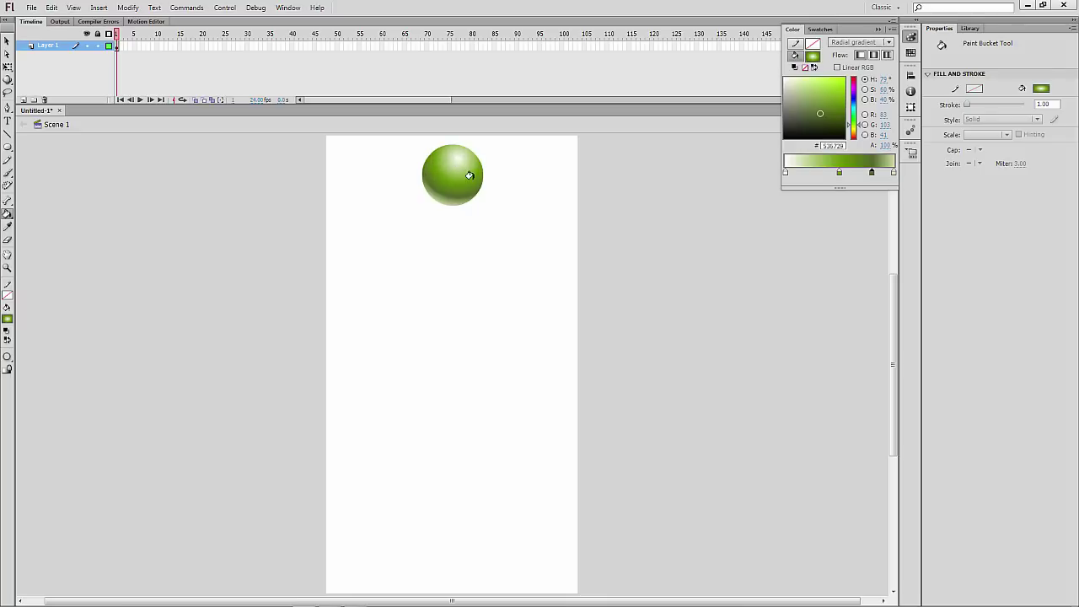
left_click(445, 188)
left_click(447, 171)
left_click(442, 162)
left_click(443, 164)
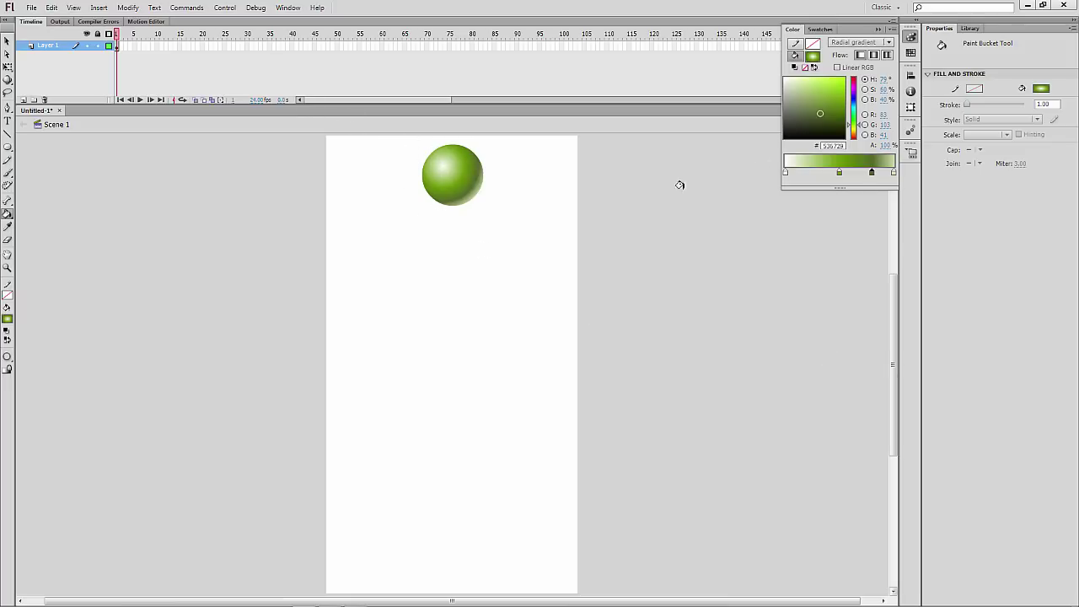
Shift the dark green stop slightly toward the gradient's outer end, refill the ball from its upper left, and close the Color settings
left_click_drag(873, 176, 885, 179)
left_click(441, 161)
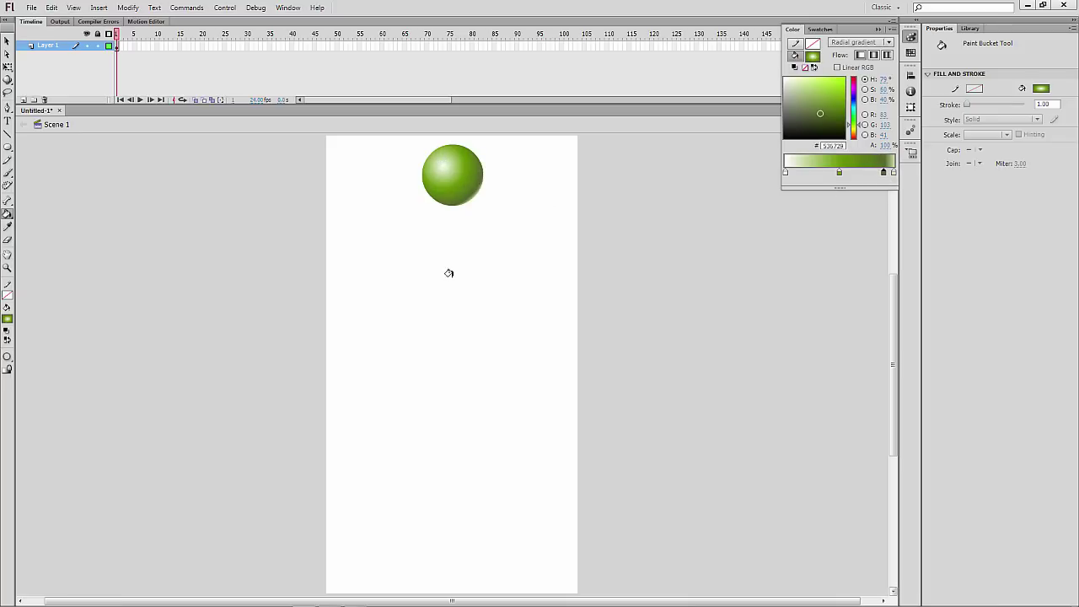
left_click(442, 162)
left_click(444, 168)
left_click(445, 165)
left_click_drag(885, 173, 876, 172)
left_click(439, 163)
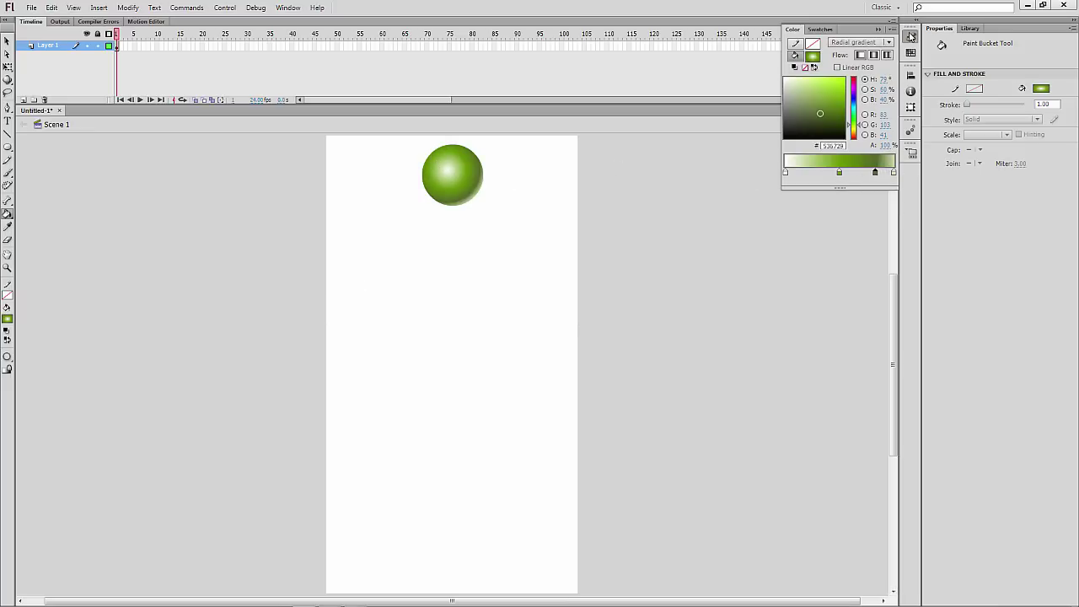
left_click(910, 37)
Convert the ball shape to a Movie Clip symbol named "ball"
left_click(6, 41)
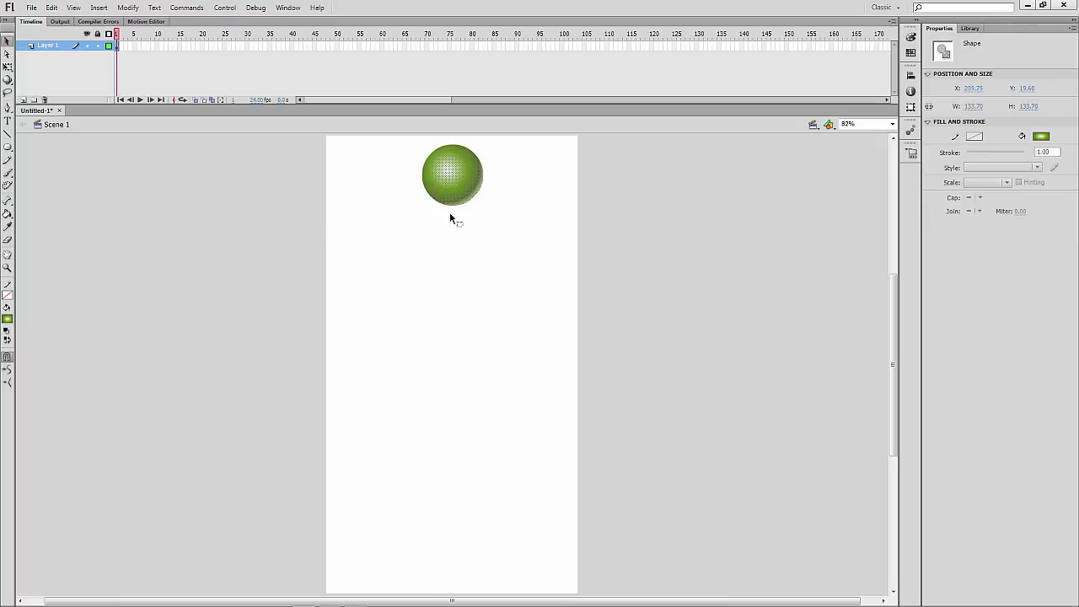
left_click(457, 186)
right_click(447, 173)
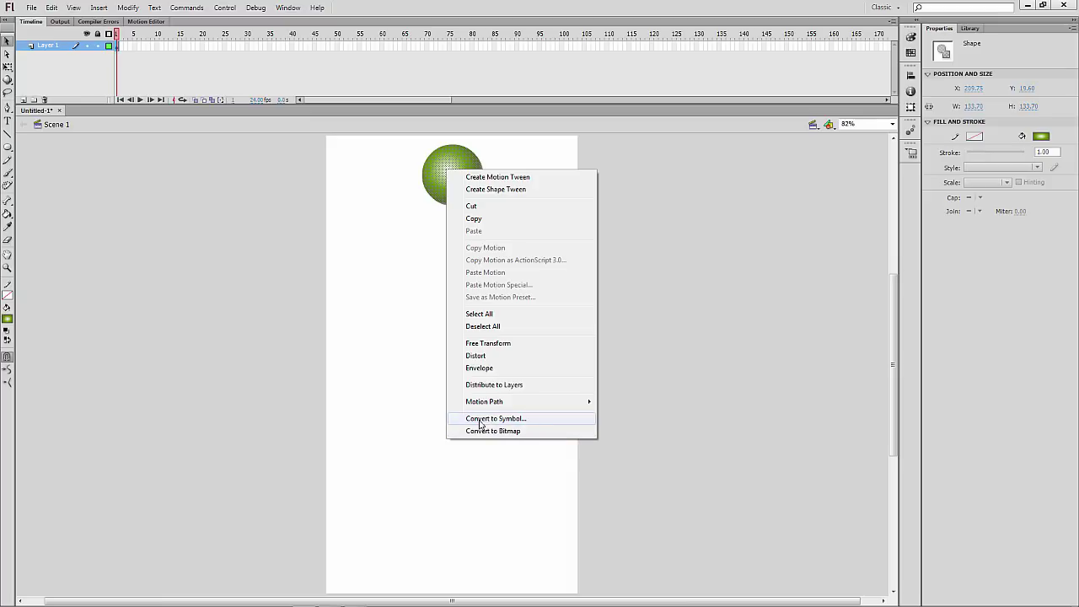
left_click(505, 419)
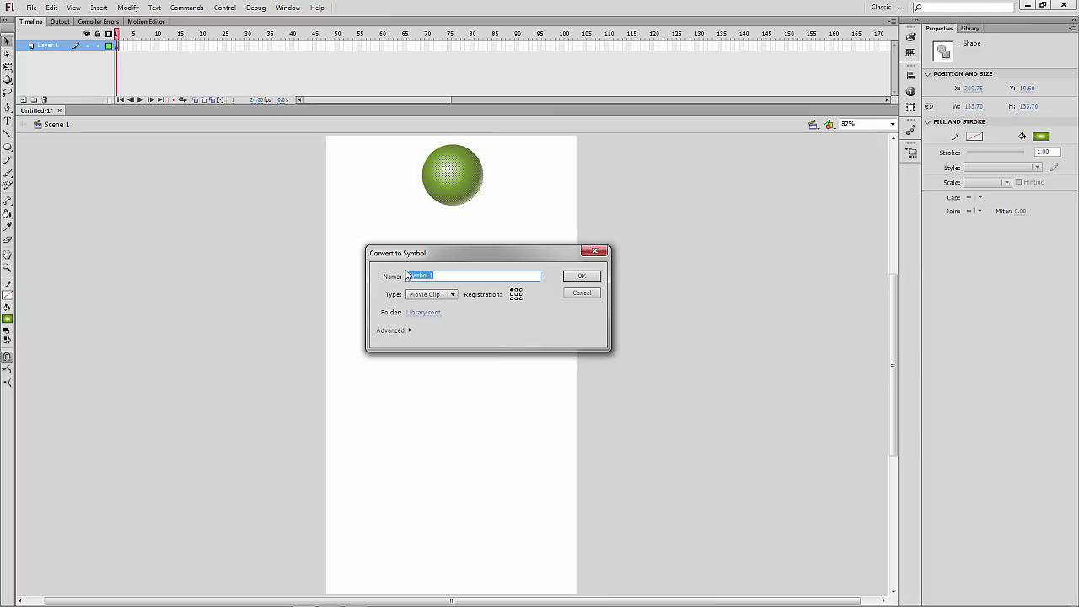
left_click(455, 276)
left_click_drag(450, 275, 401, 274)
type("ball")
left_click(426, 295)
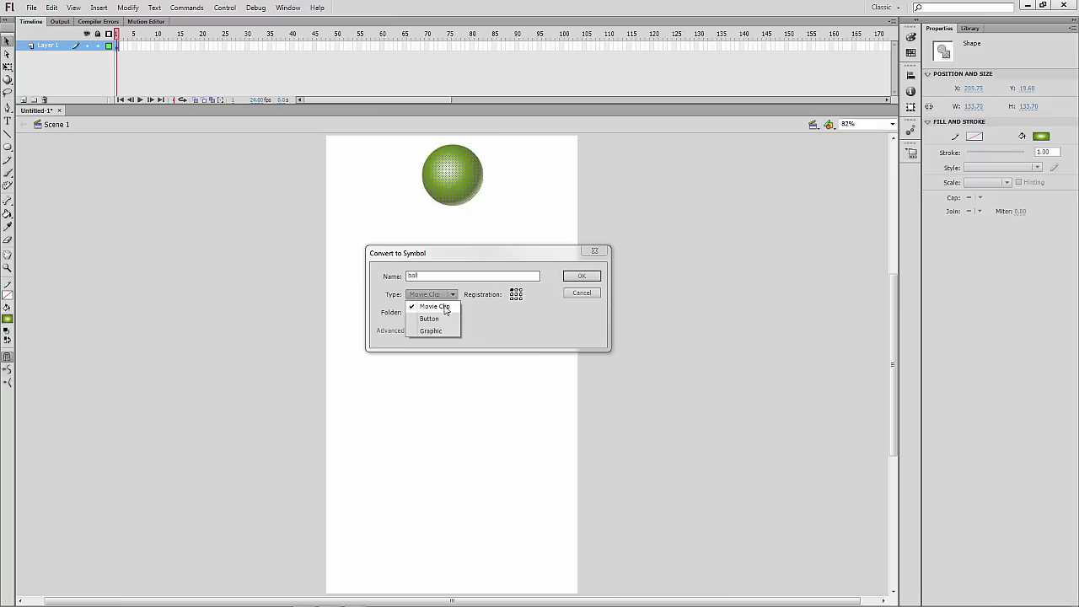
left_click(443, 310)
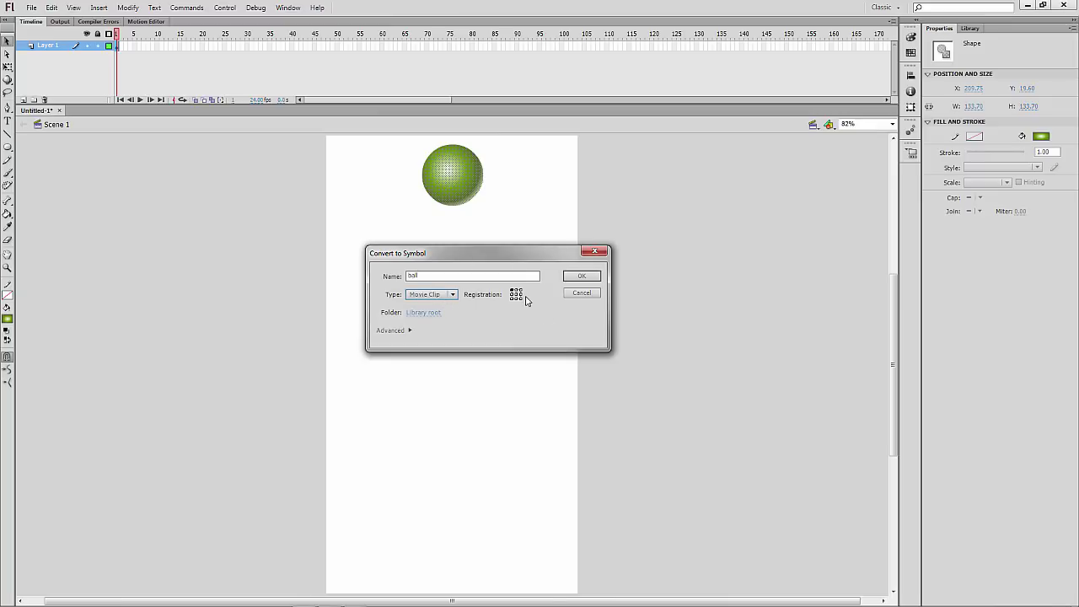
left_click(581, 278)
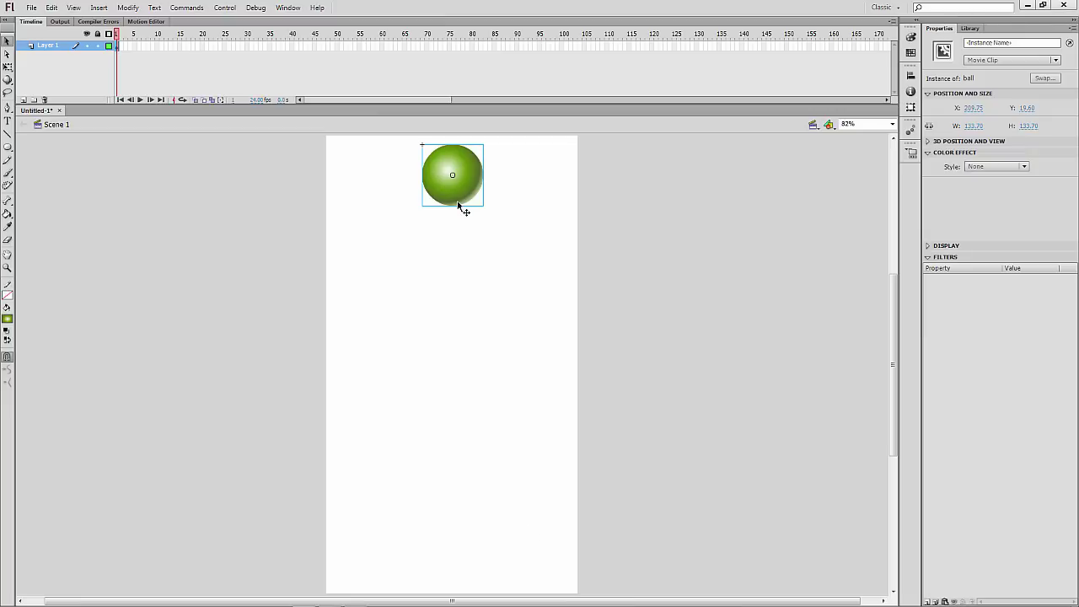
Open the ball symbol for in-place editing and deselect its shape
key("k")
left_click(7, 41)
left_click(202, 369)
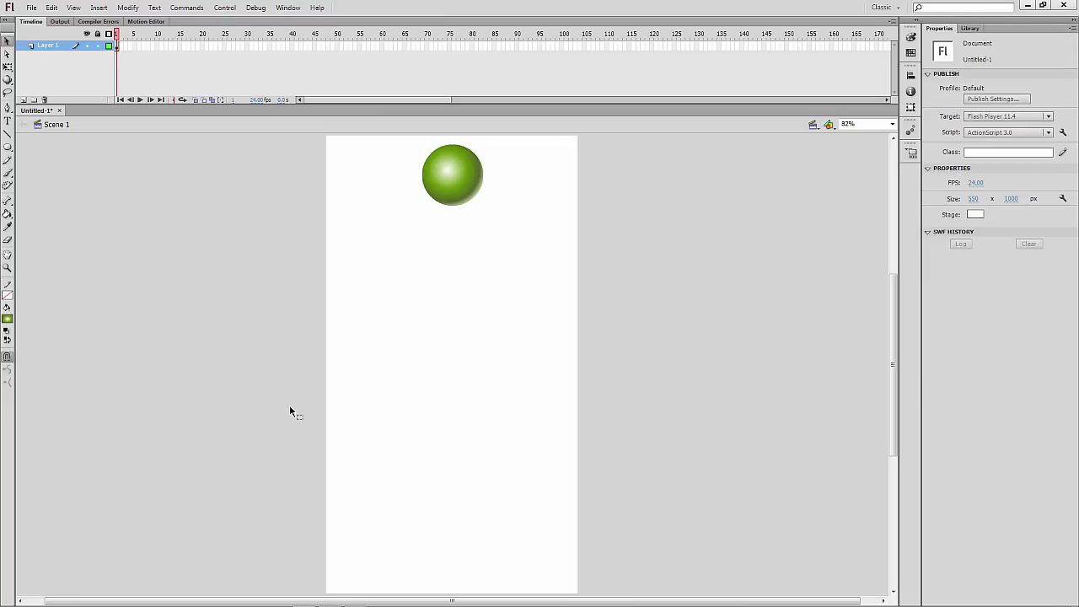
left_click(450, 192)
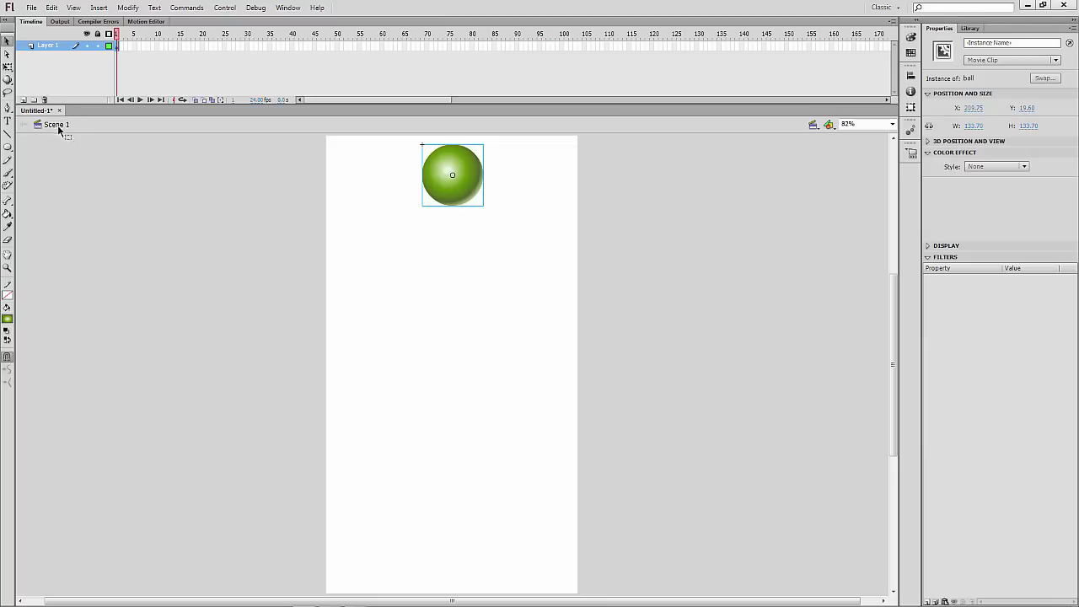
double_click(459, 187)
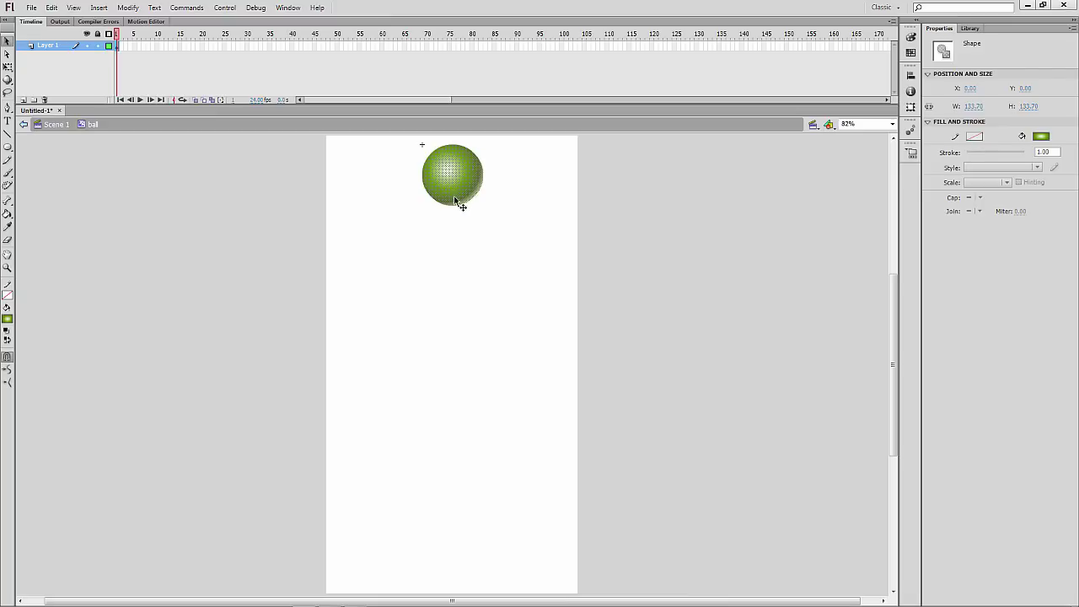
left_click(470, 246)
Refill the shape inside the ball symbol with the gradient, placing the highlight in its upper-left area
left_click(8, 213)
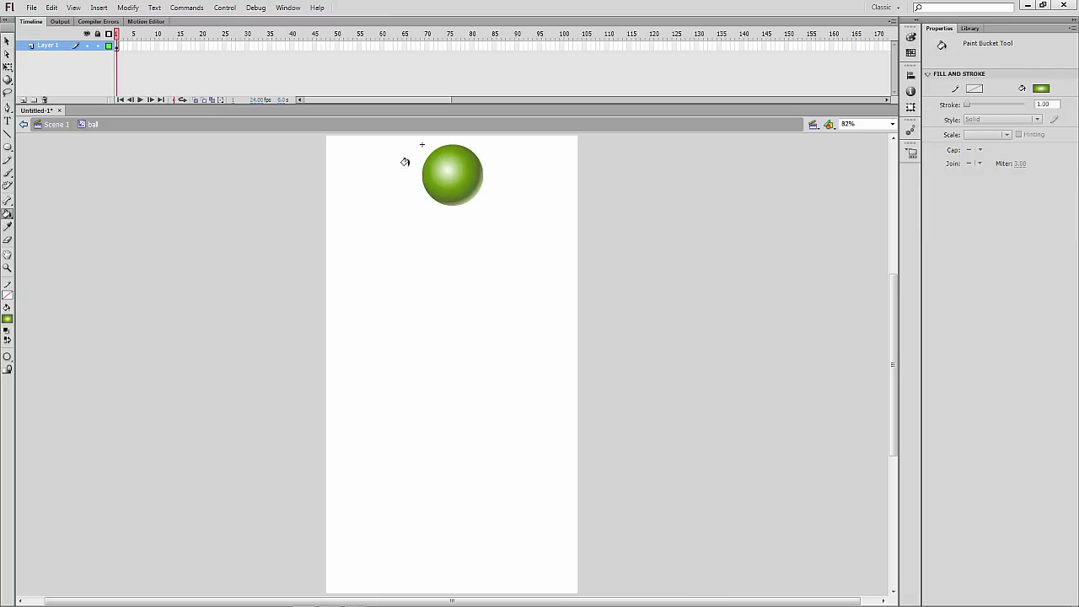
left_click(449, 192)
left_click(443, 157)
left_click(440, 169)
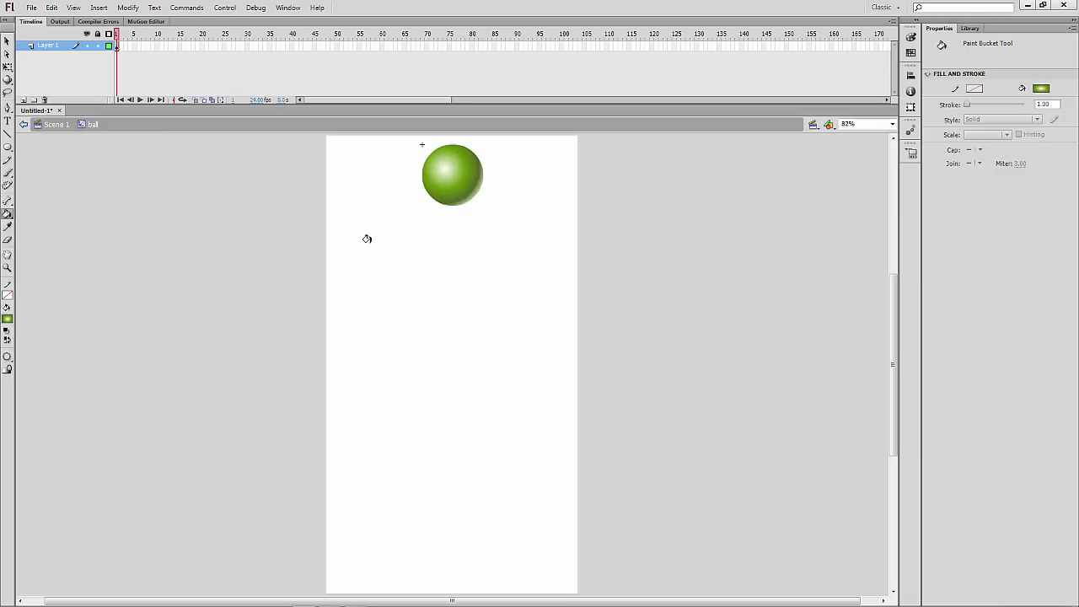
key("v")
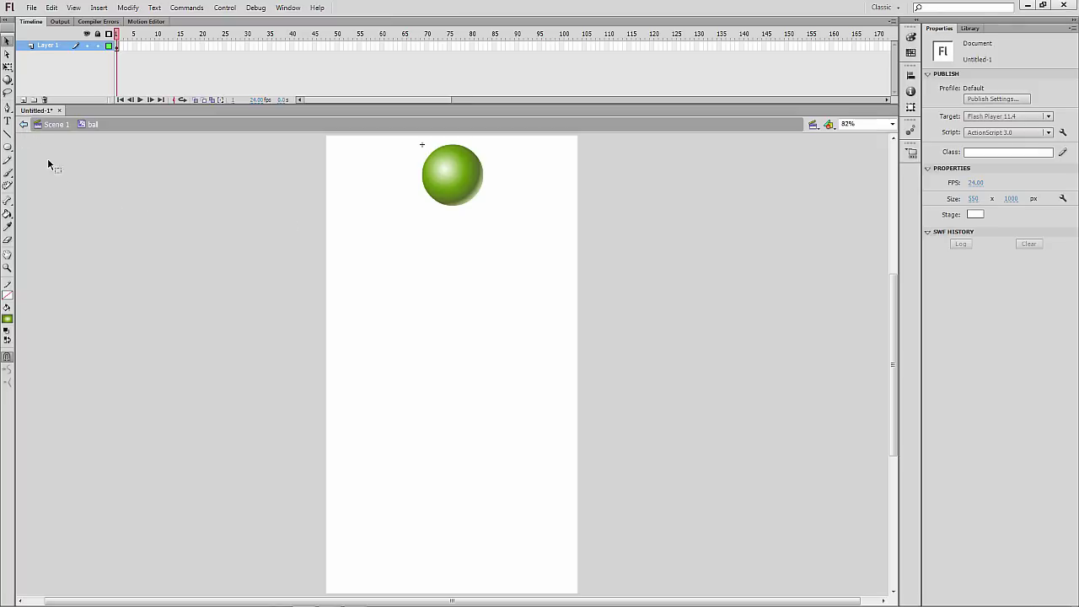
Return from the ball symbol to Scene 1 and select the ball instance on the stage
left_click(58, 128)
key("ctrl+a")
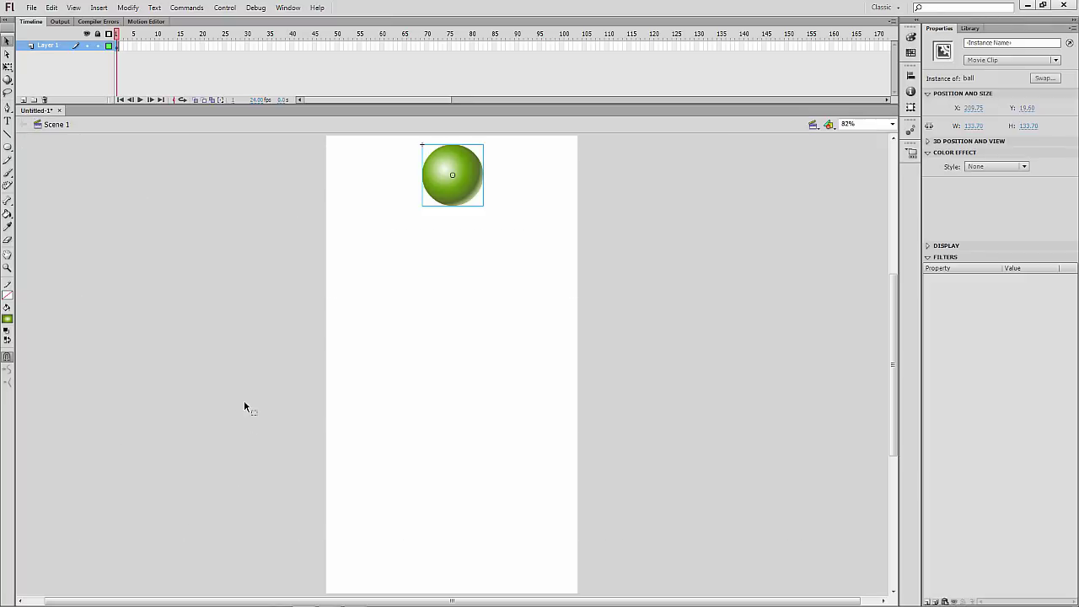
left_click(647, 457)
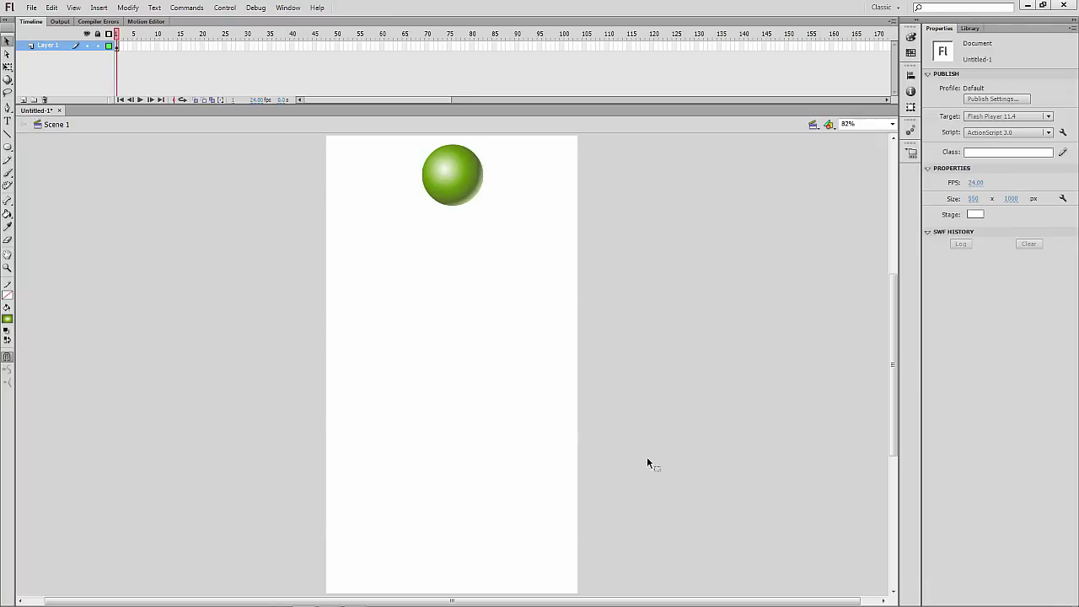
left_click(462, 189)
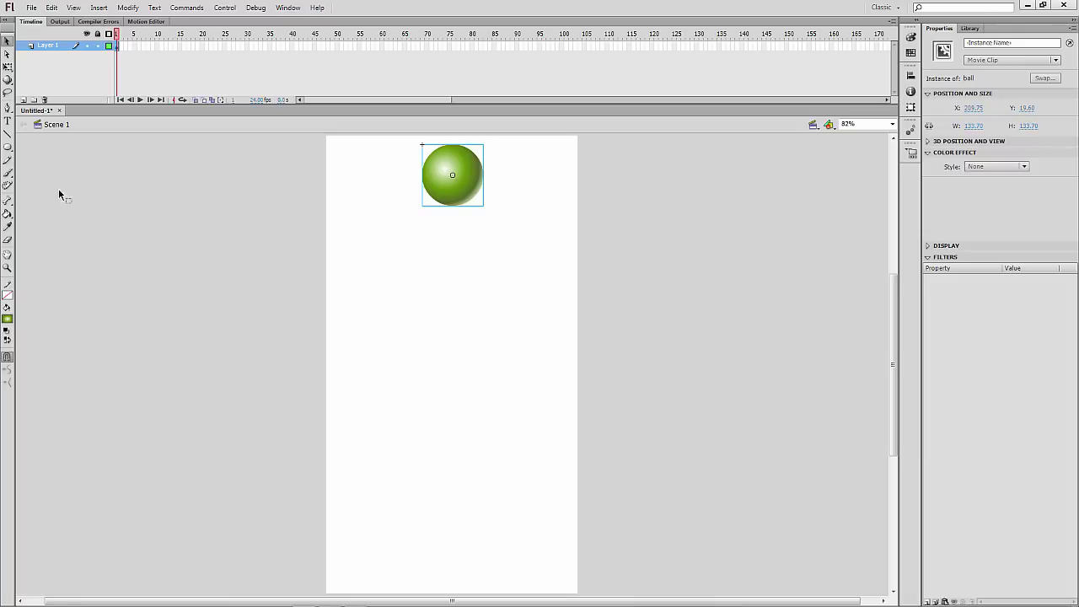
Rename Layer 1 in the timeline to "Bouncing Ball_Tween"
double_click(50, 46)
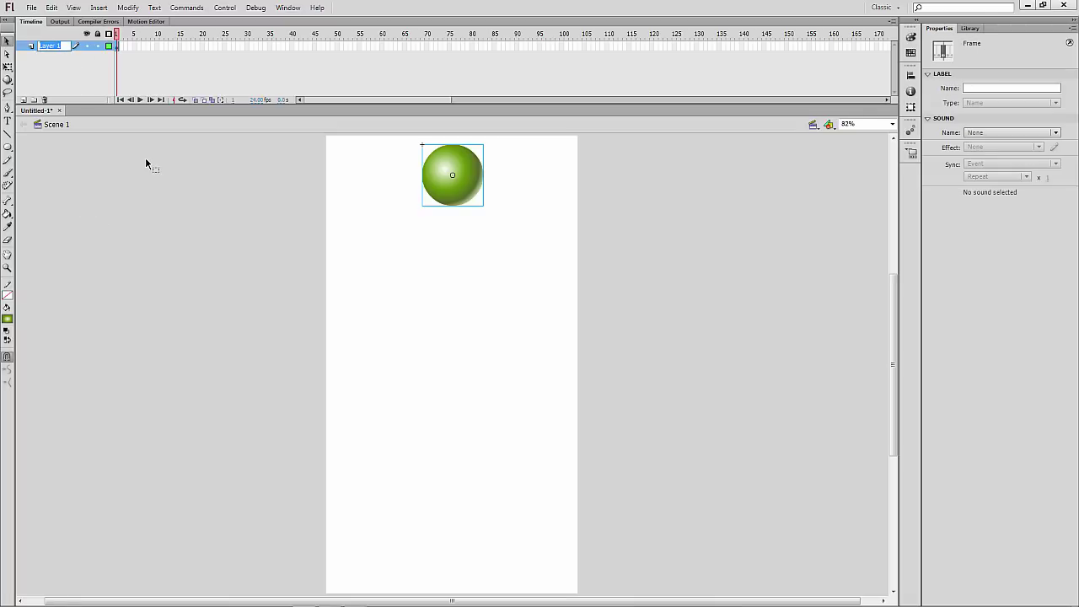
type("Bouncing")
type("B")
key("BackSpace")
key("BackSpace")
key("BackSpace")
key("BackSpace")
key("BackSpace")
key("BackSpace")
key("BackSpace")
key("BackSpace")
key("BackSpace")
key("BackSpace")
key("BackSpace")
key("BackSpace")
type("Ball_Tween")
left_click(187, 331)
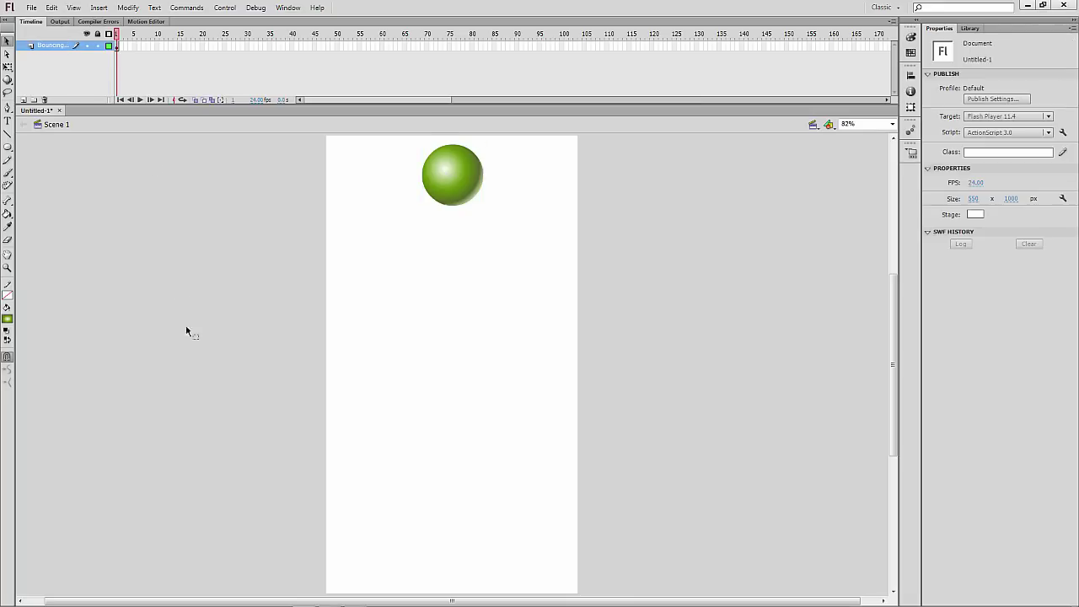
Select the keyframe at frame 1 of the renamed layer
left_click(117, 46)
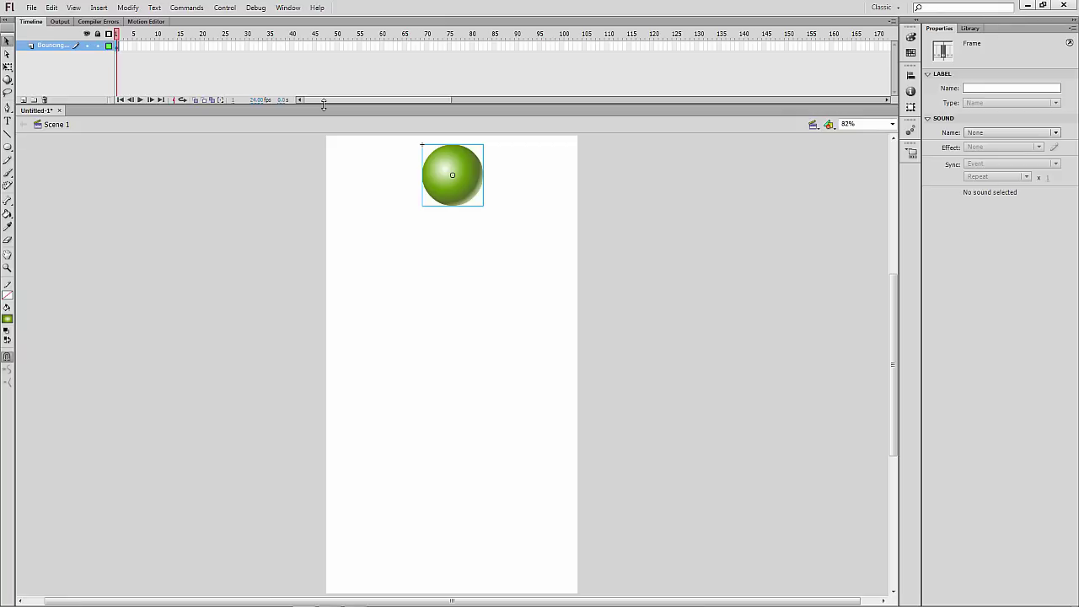
left_click(131, 78)
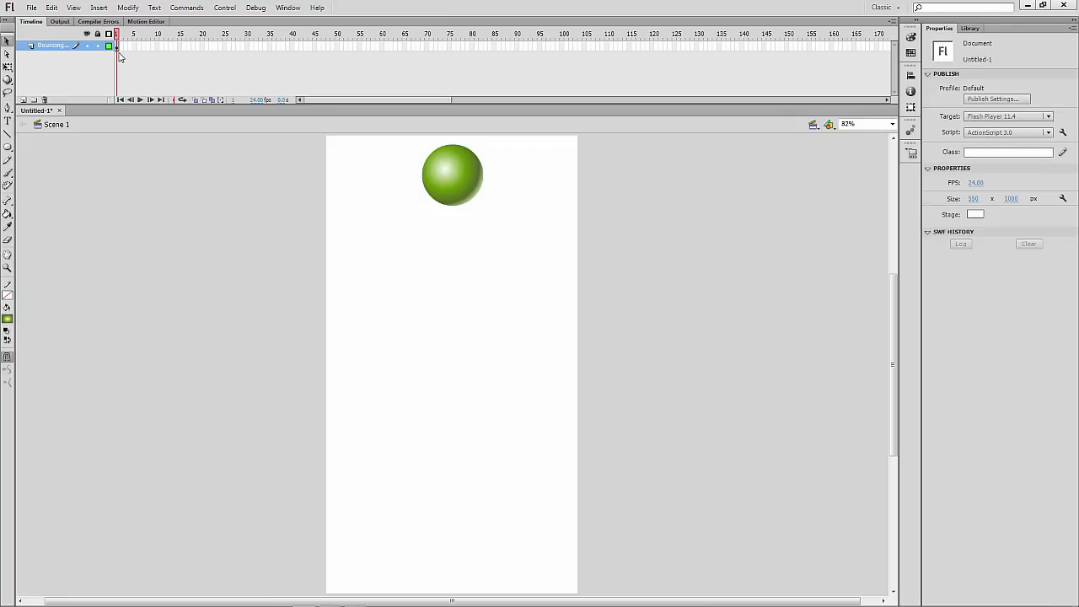
left_click(117, 49)
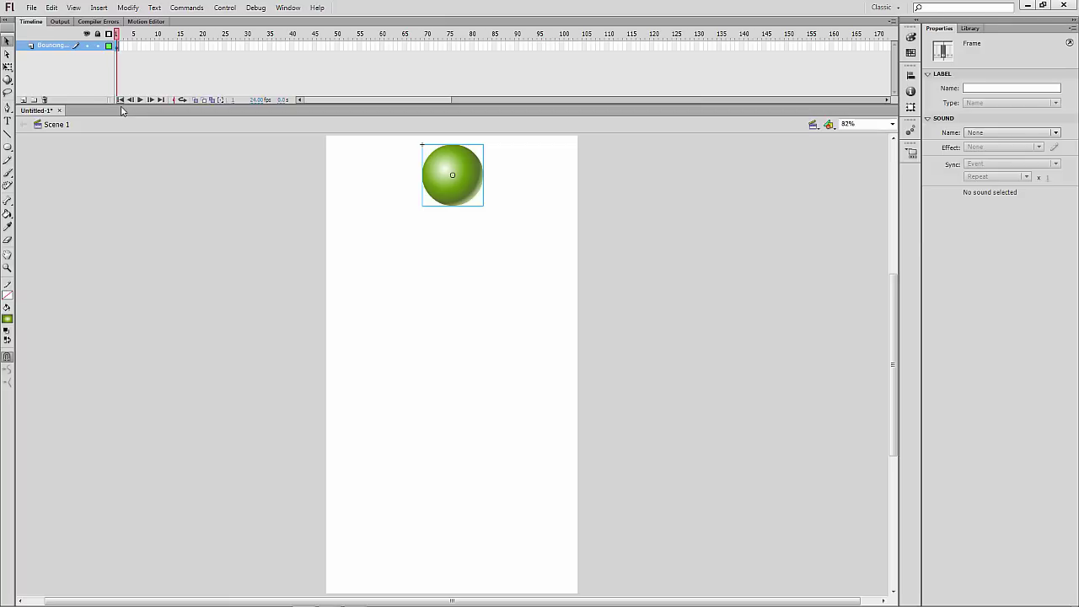
left_click(126, 77)
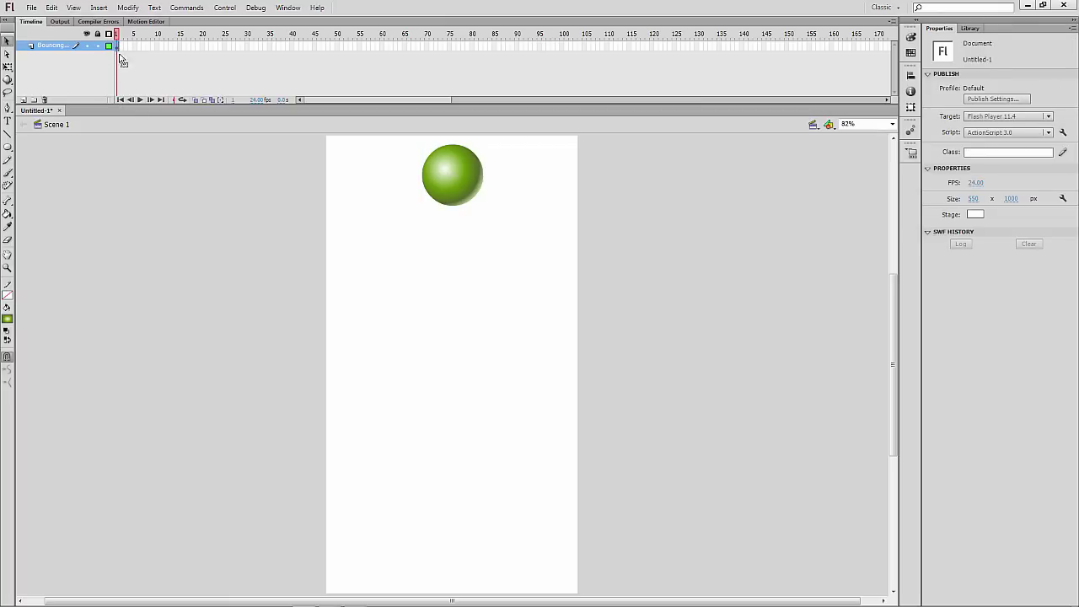
left_click(118, 45)
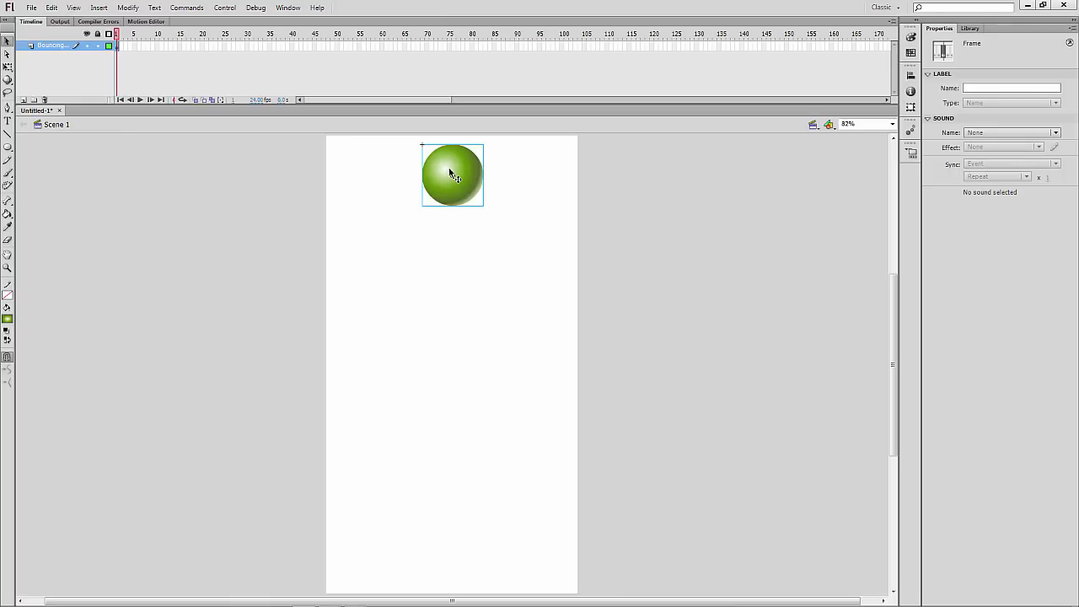
left_click(447, 138)
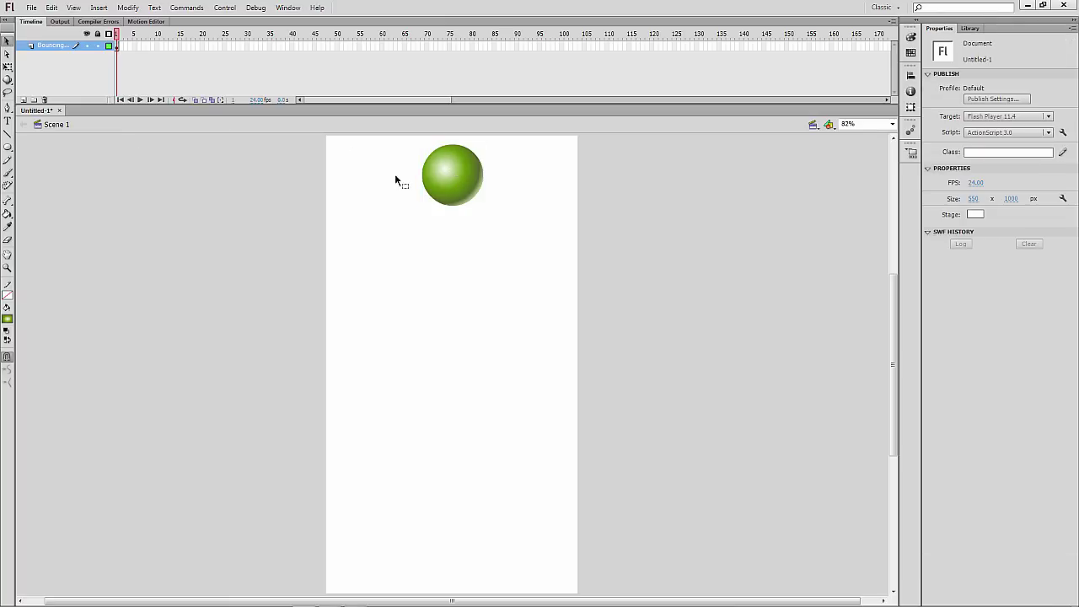
Cut the ball instance from frame 1 and paste it back in place on the same keyframe
right_click(467, 175)
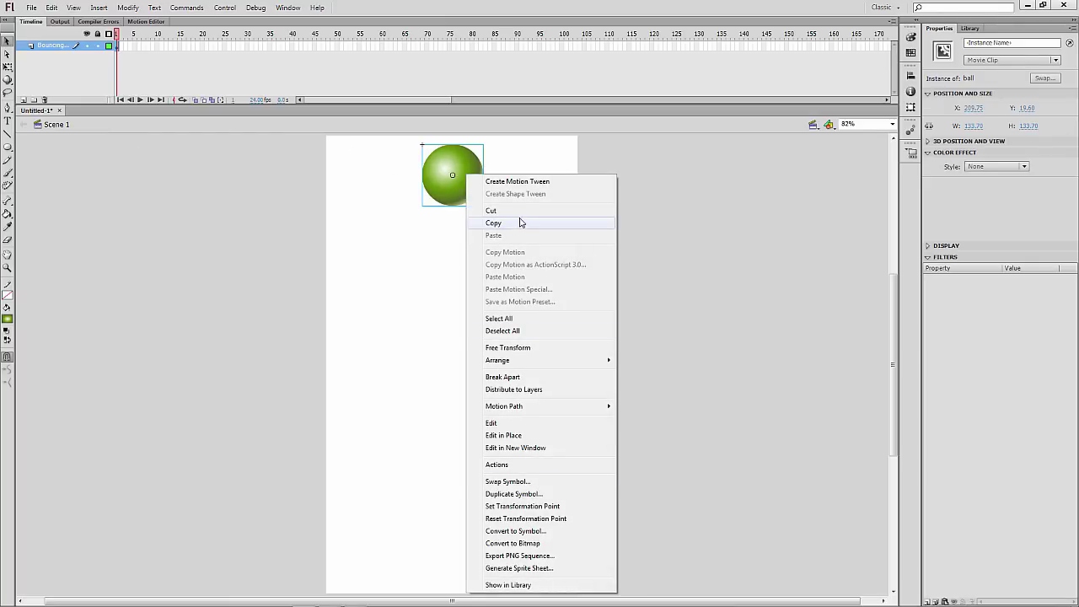
left_click(492, 210)
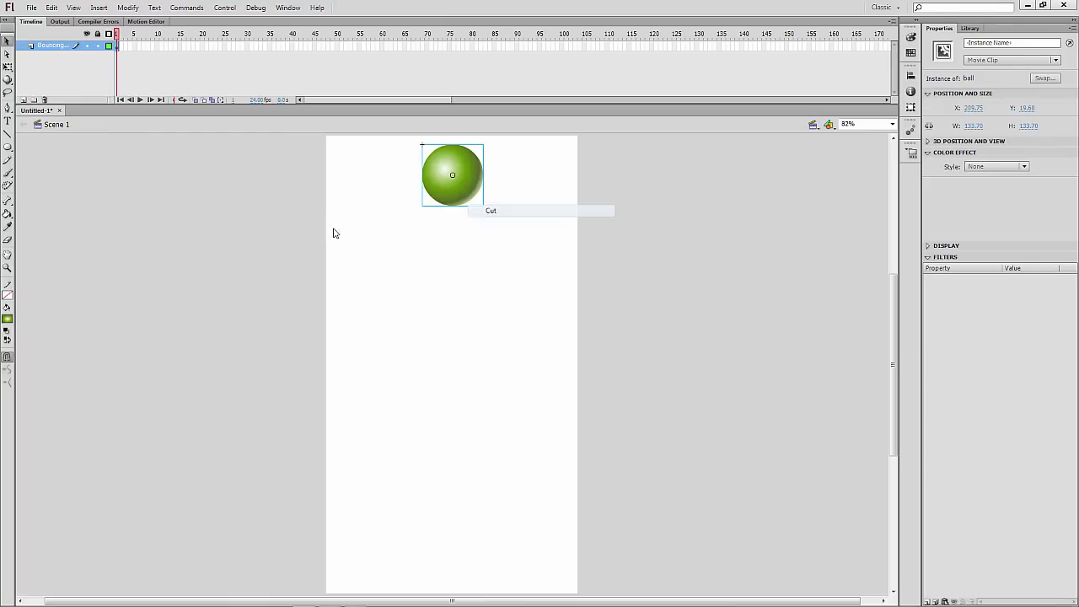
left_click(117, 47)
left_click(134, 141)
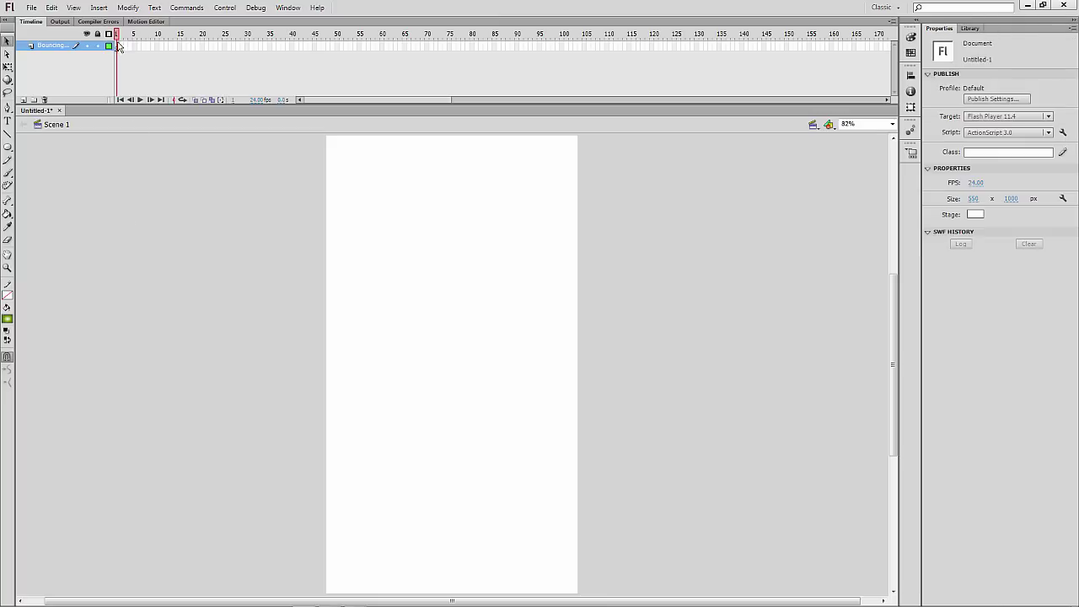
right_click(516, 251)
left_click(555, 298)
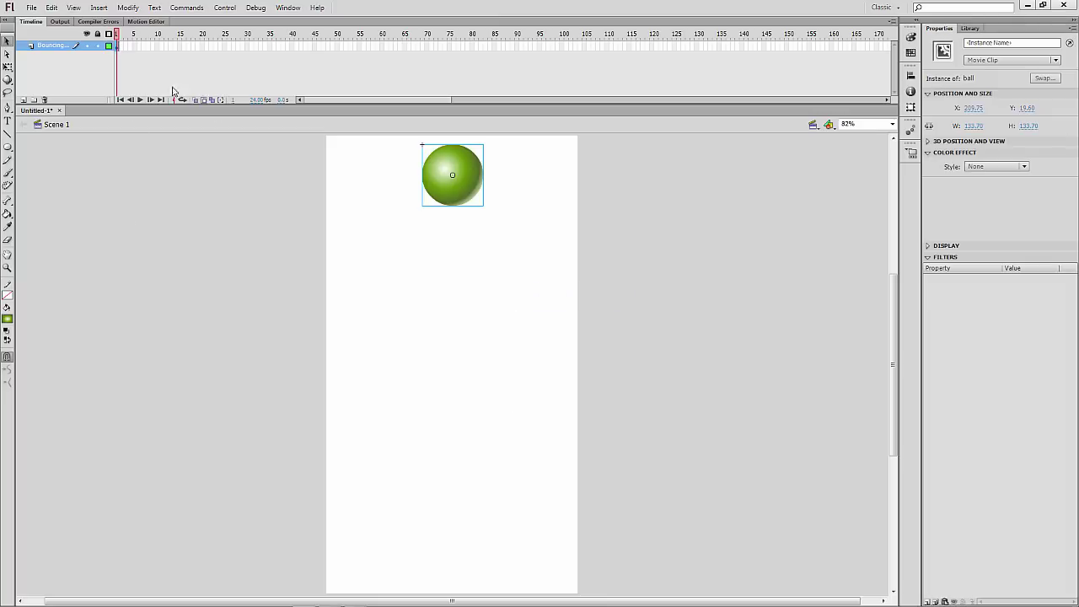
left_click(130, 59)
left_click(118, 45)
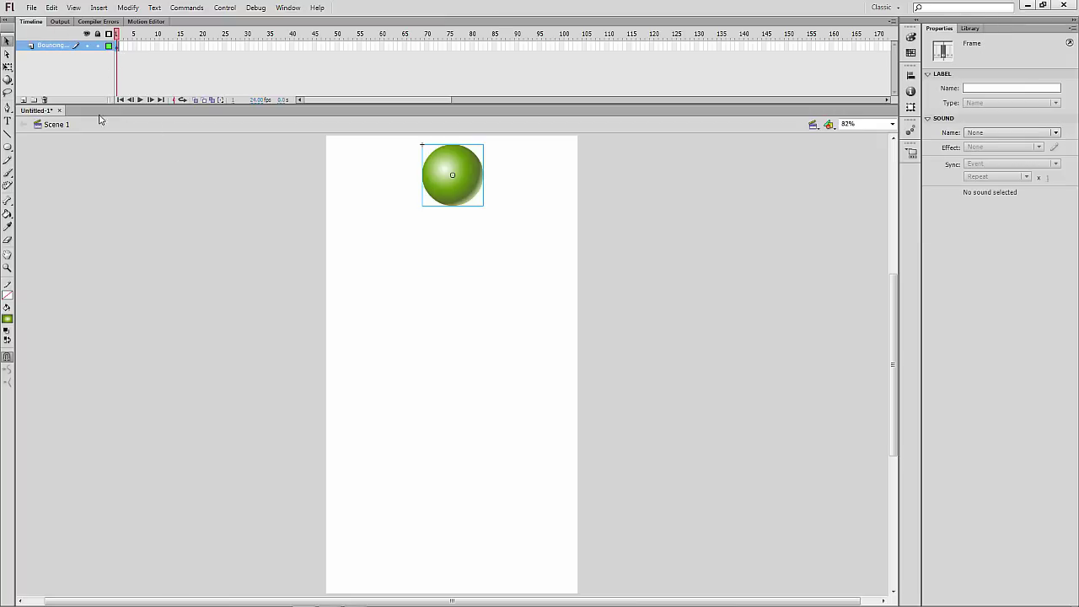
left_click(101, 77)
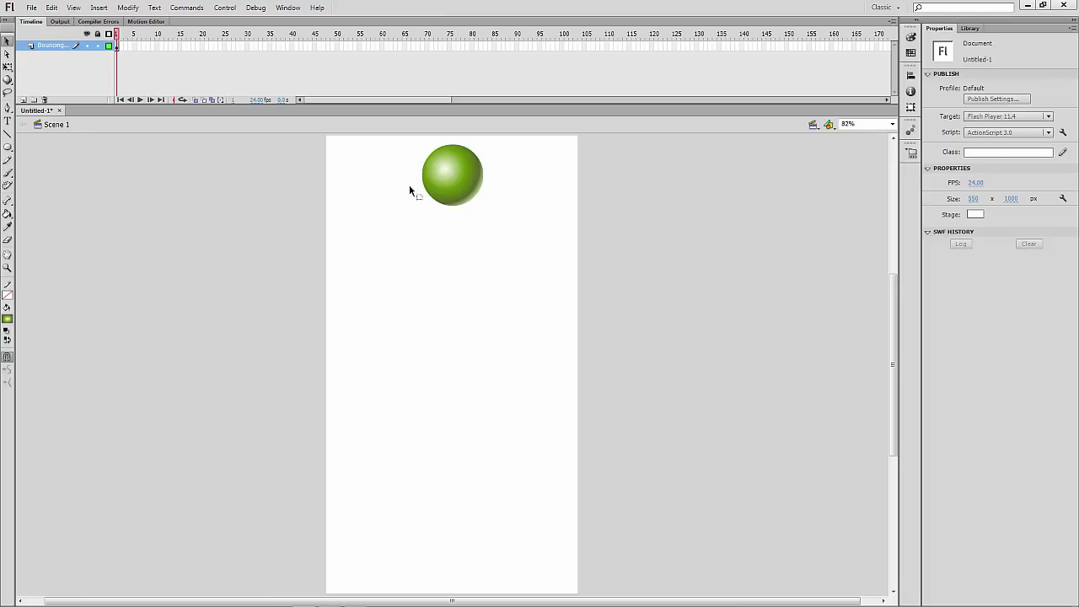
left_click(442, 181)
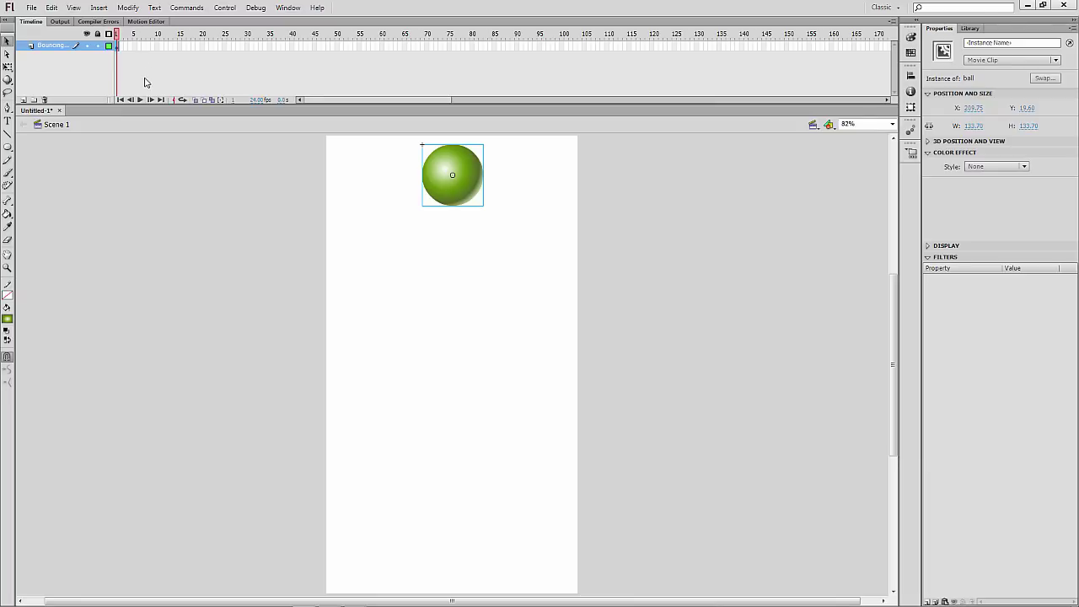
left_click(118, 46)
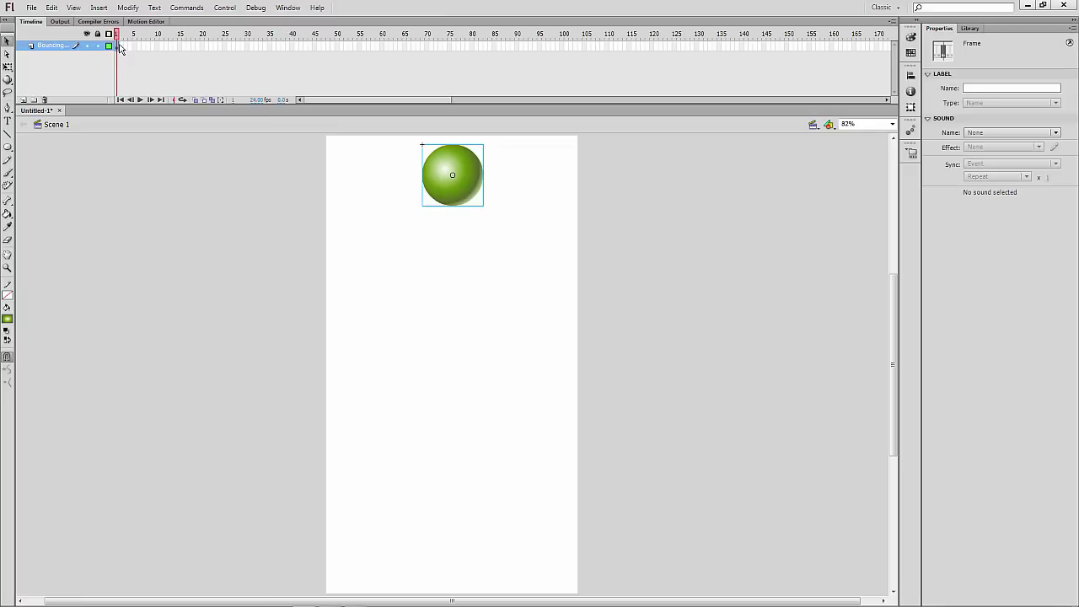
left_click(122, 211)
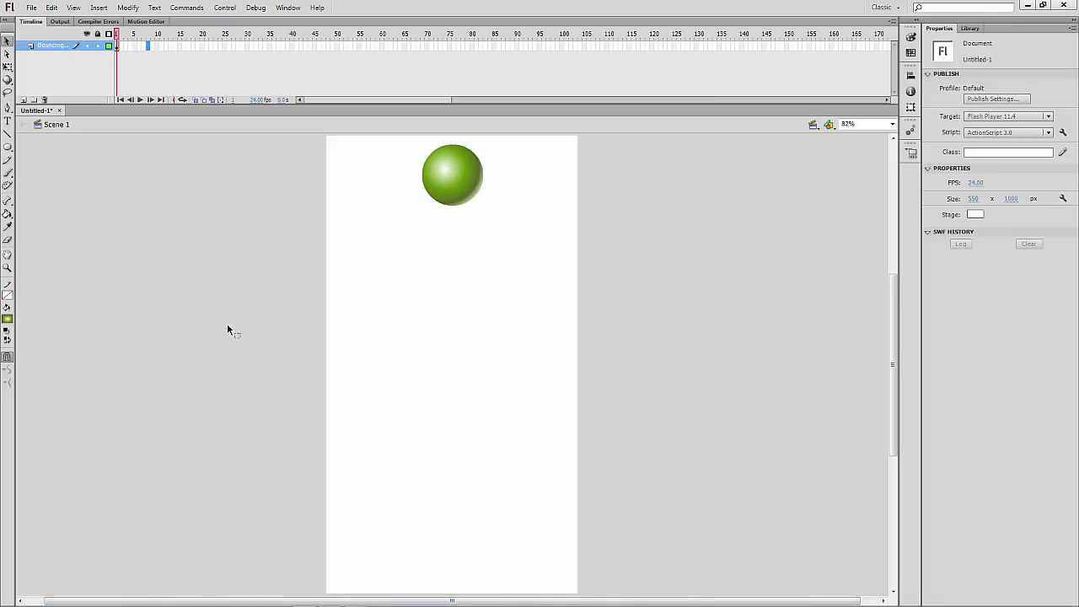
Insert a keyframe at frame 8 of the Bouncing Ball_Tween layer
right_click(149, 51)
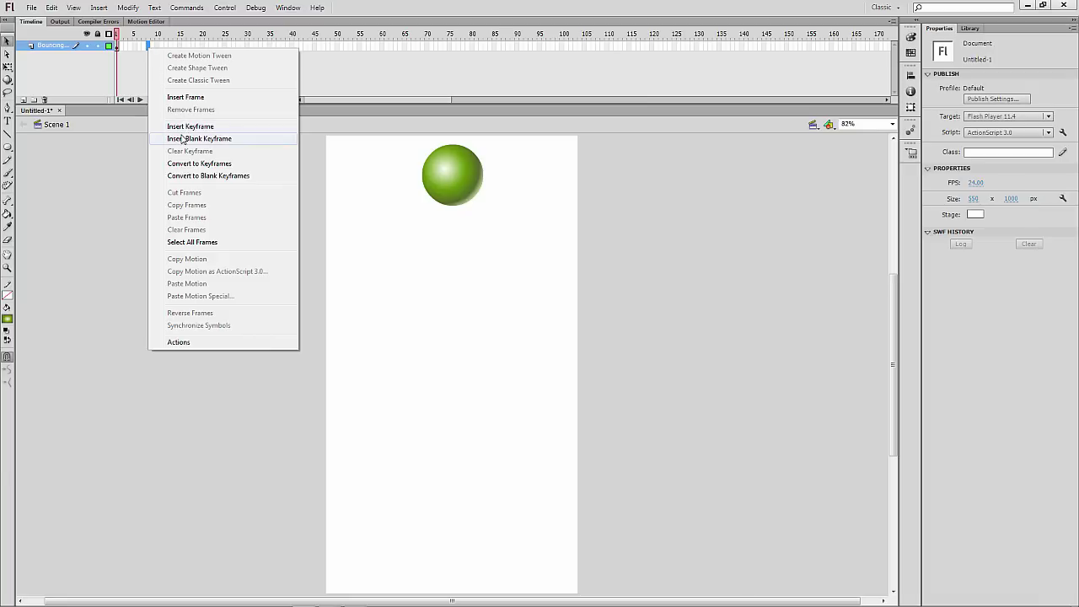
left_click(127, 145)
left_click(148, 45)
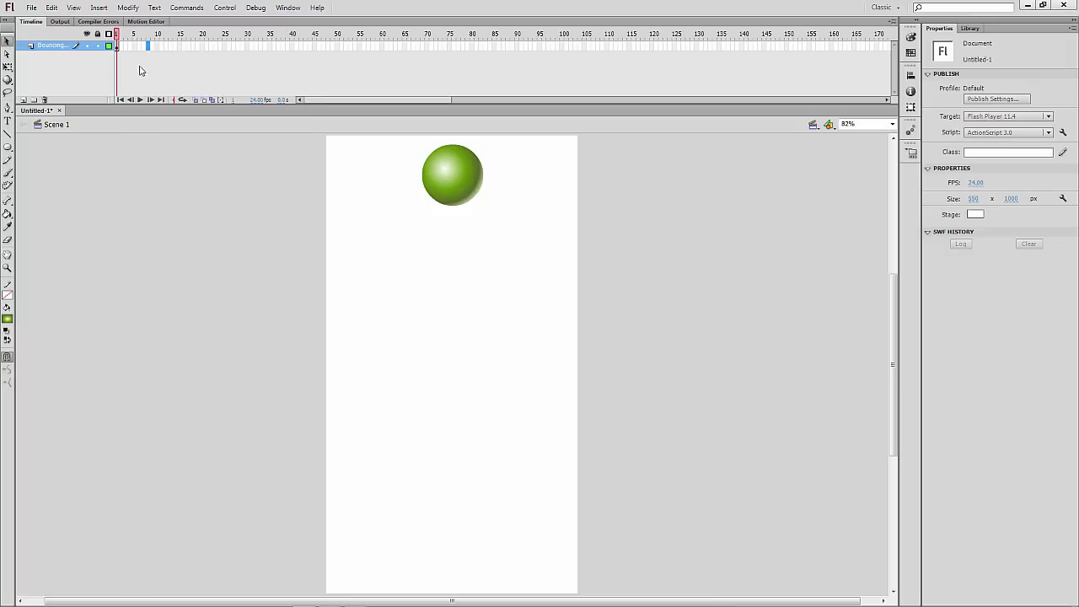
key("F6")
left_click(138, 172)
Move the ball in the frame 8 keyframe straight down until it sits just above the stage's lower edge
left_click(118, 46)
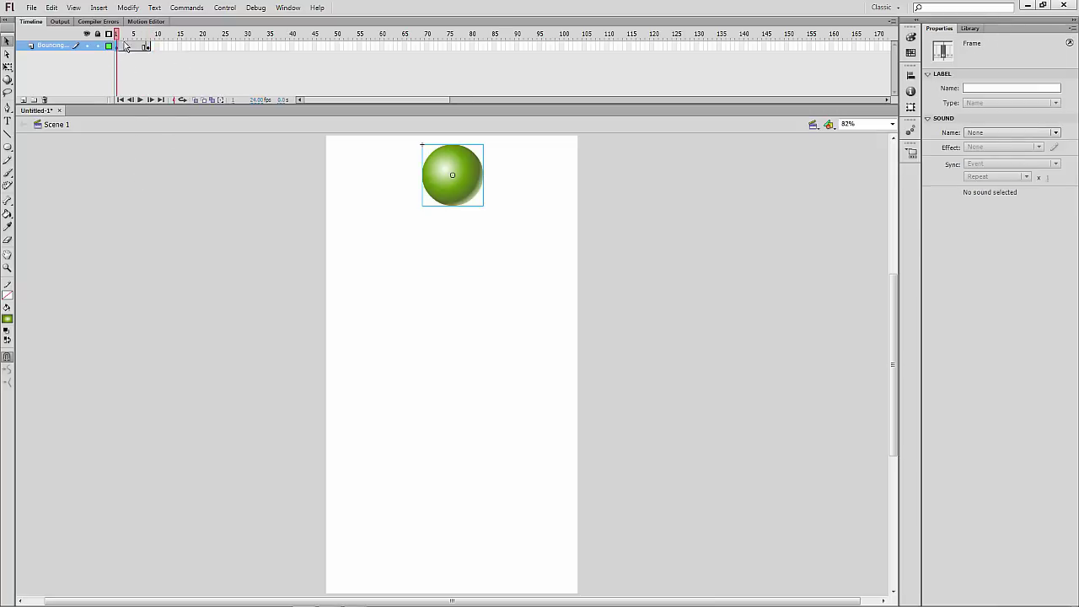
left_click(455, 189)
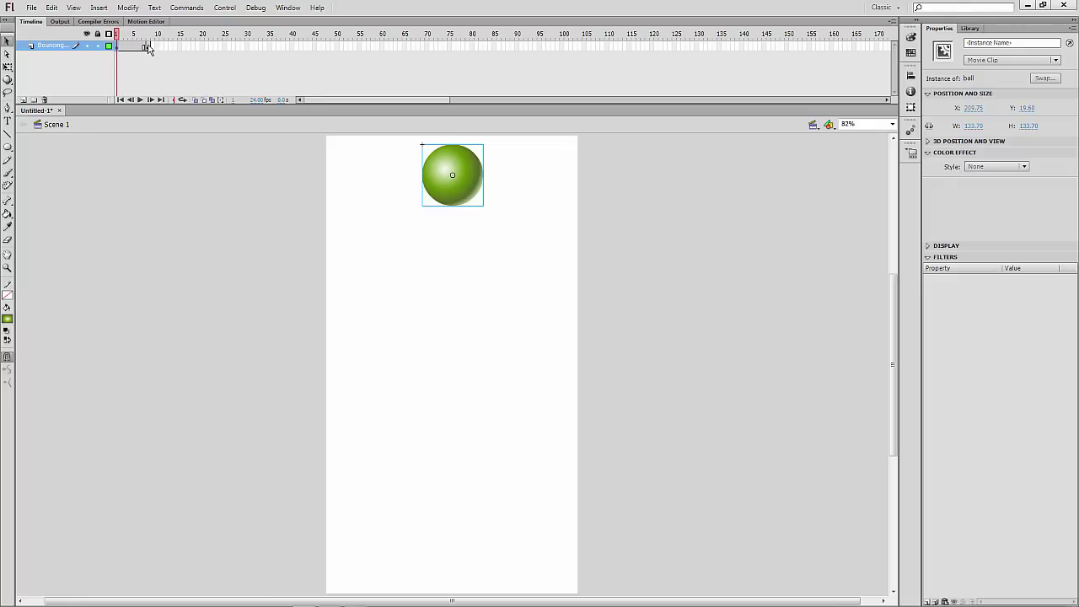
left_click(146, 47)
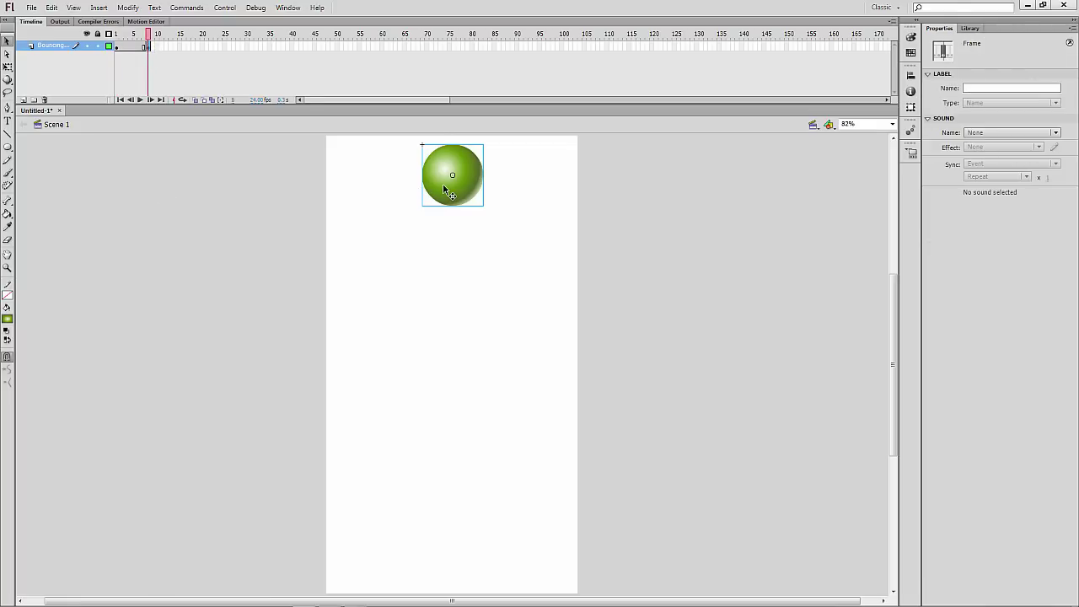
key("Down")
key("Down")
key("Down")
key("Down")
key("Down")
key("Down")
key("Down")
key("Down")
key("Down")
key("Down")
key("Down")
key("Down")
key("Down")
key("Down")
key("Down")
key("Down")
key("Down")
key("Down")
key("Down")
key("Down")
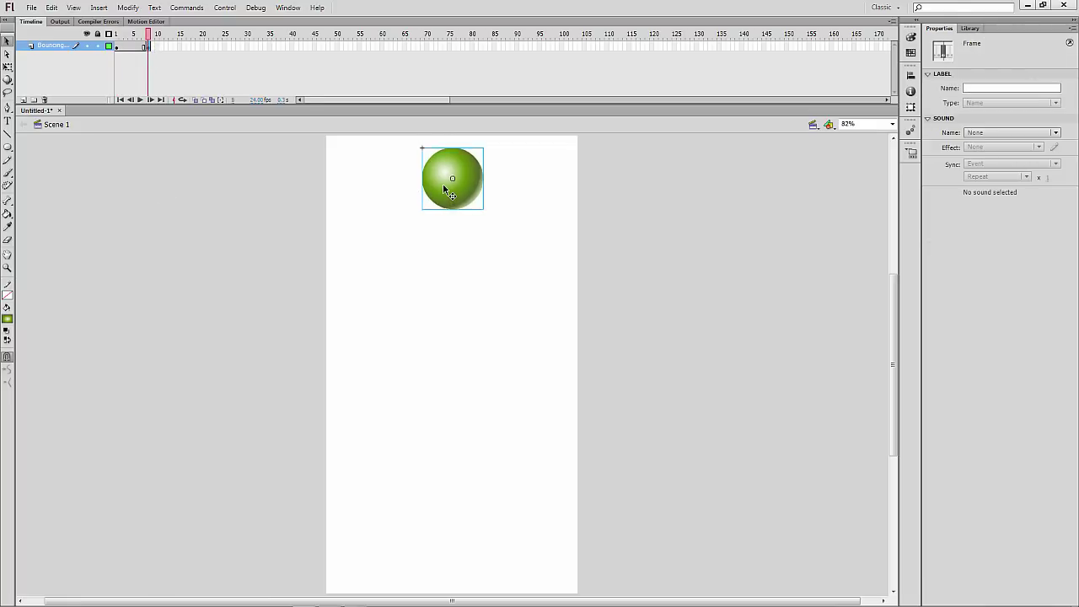
key("Down")
key("Down")
key("Down")
key("Down")
key("Down")
key("Down")
key("Down")
key("Down")
key("Down")
key("Down")
key("Down")
key("Down")
key("Down")
key("Down")
key("Down")
key("Down")
key("Down")
key("Down")
key("Down")
key("Down")
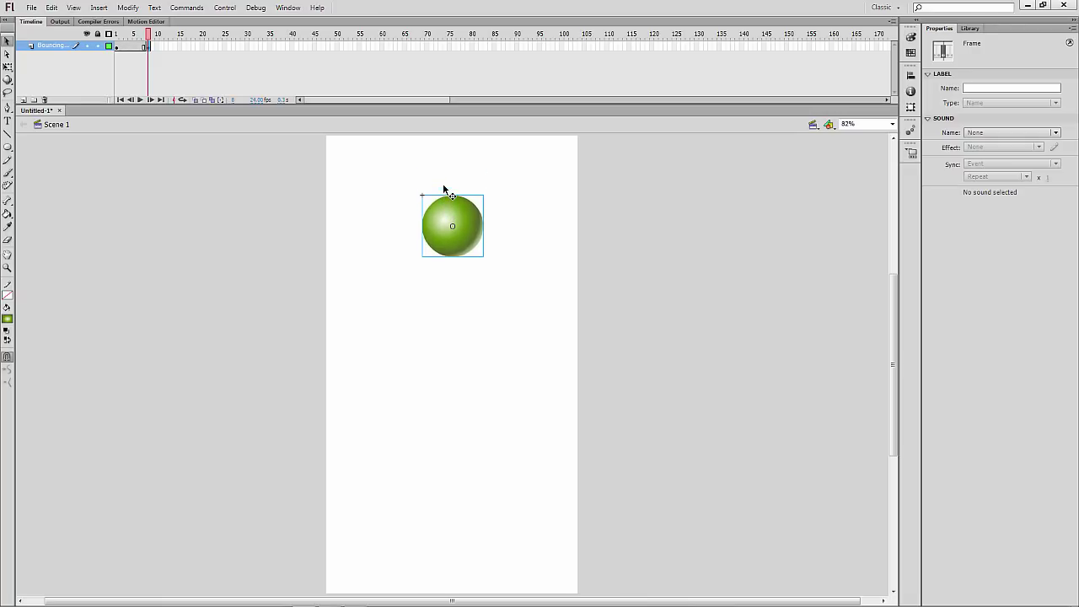
key("shift+Down")
key("shift+Down")
key("shift+Down")
key("shift+Down")
key("shift+Down")
key("shift+Down")
key("shift+Down")
key("shift+Down")
key("shift+Down")
key("shift+Down")
key("shift+Down")
key("shift+Down")
key("shift+Down")
key("shift+Down")
key("shift+Down")
key("shift+Down")
key("shift+Down")
key("shift+Down")
key("shift+Down")
key("shift+Down")
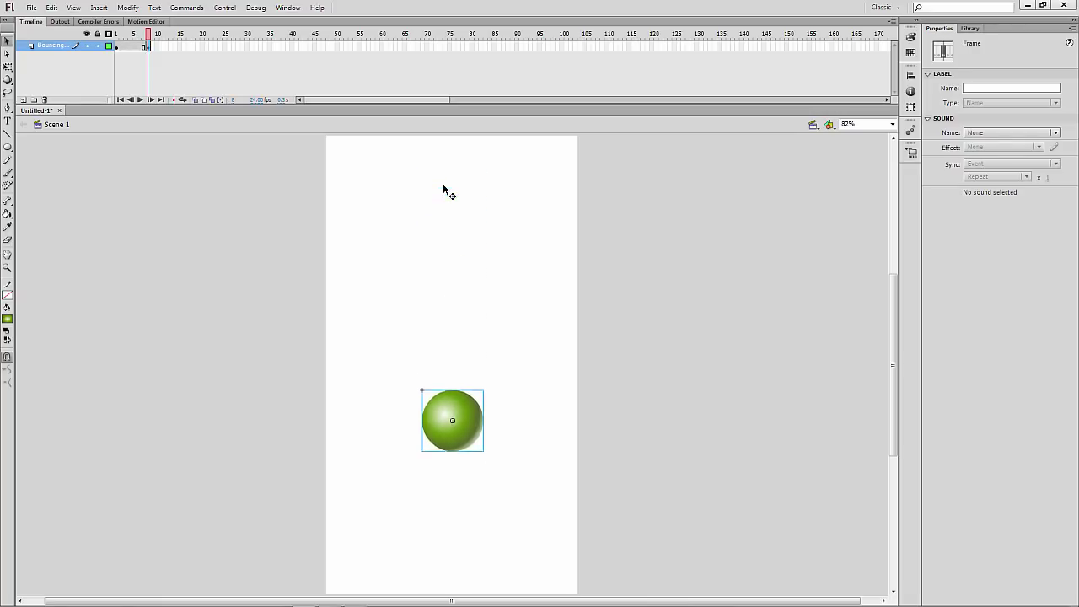
key("shift+Down")
key("shift+Down")
key("shift+Down")
key("shift+Down")
key("shift+Down")
key("shift+Down")
key("shift+Down")
key("shift+Down")
key("shift+Down")
key("shift+Down")
key("shift+Down")
key("shift+Down")
key("shift+Down")
key("shift+Down")
key("shift+Down")
key("shift+Down")
key("shift+Down")
key("shift+Down")
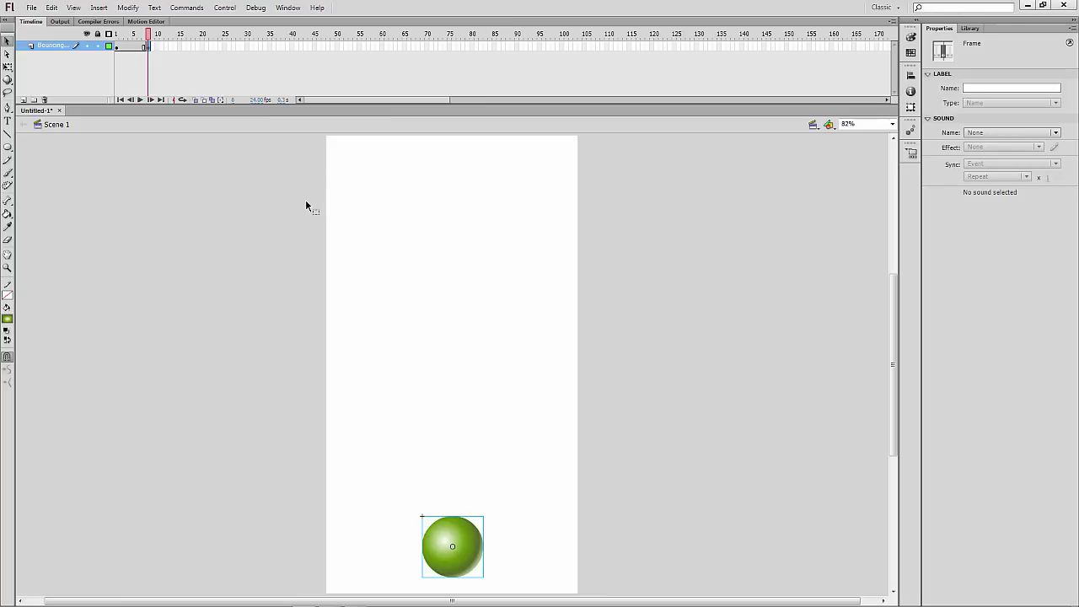
left_click_drag(148, 35, 150, 99)
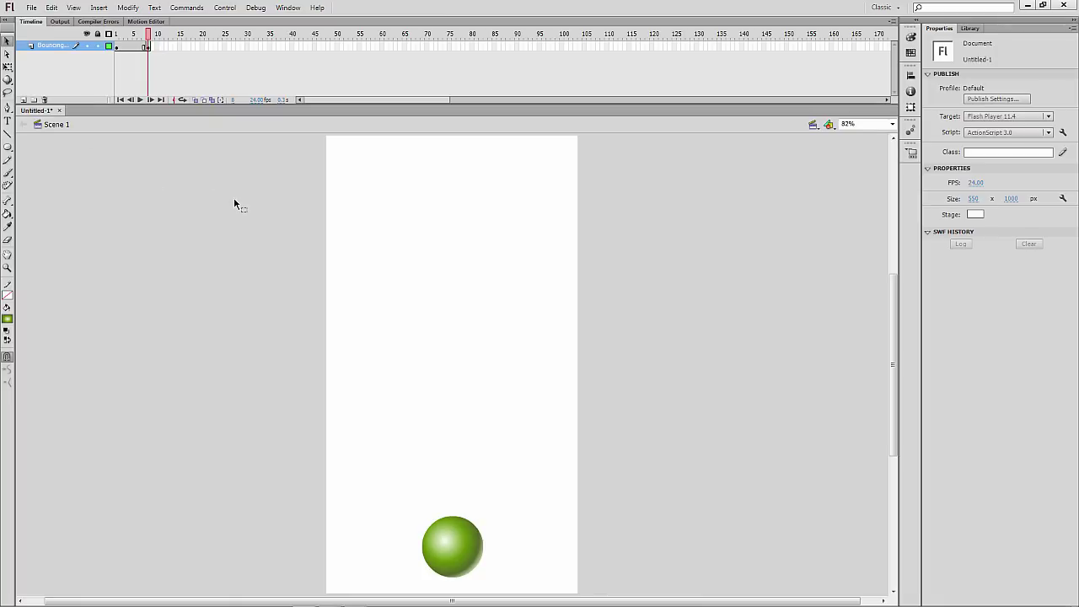
Create a classic tween between the keyframes at frames 1 and 8
left_click(117, 48)
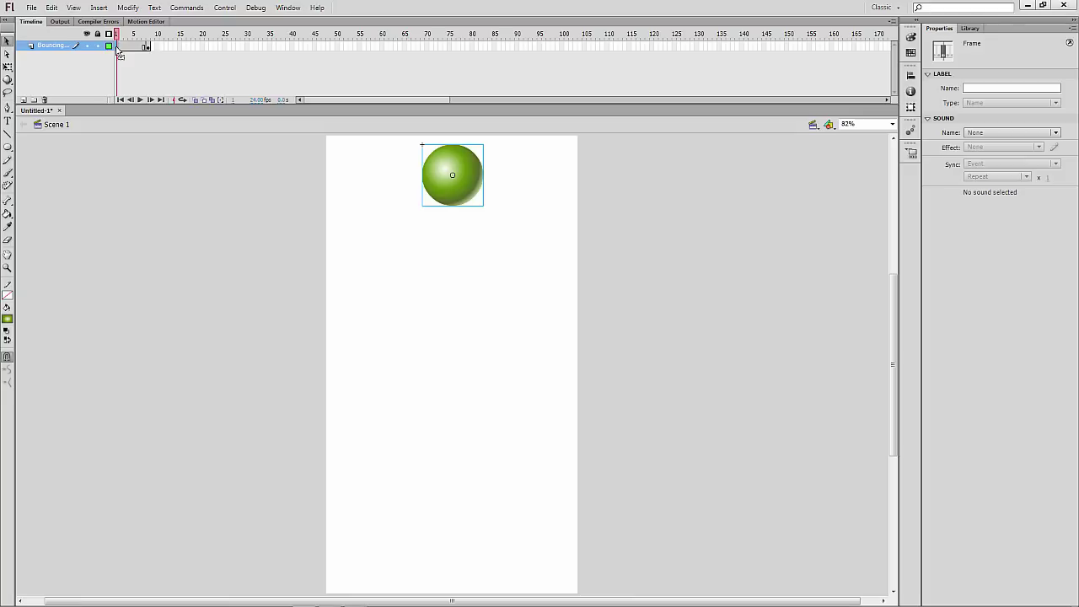
right_click(118, 50)
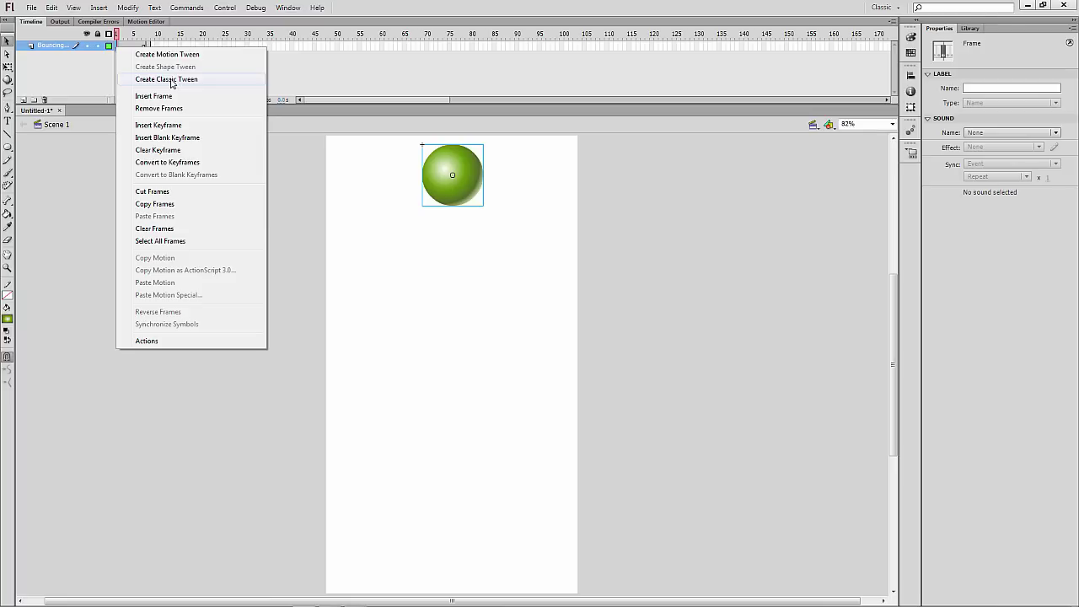
left_click(171, 80)
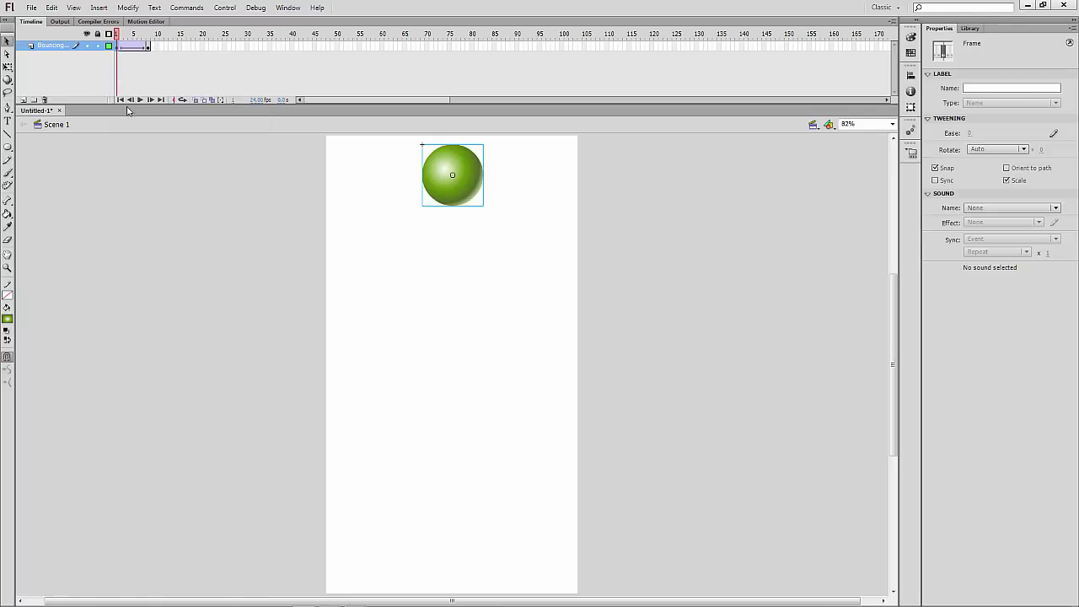
right_click(119, 49)
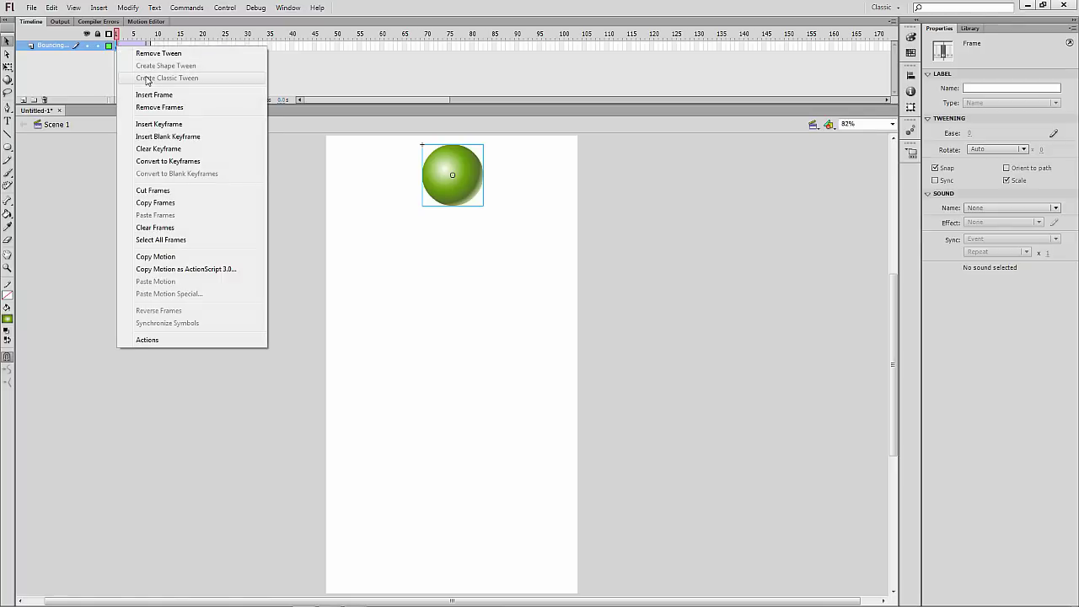
left_click(102, 327)
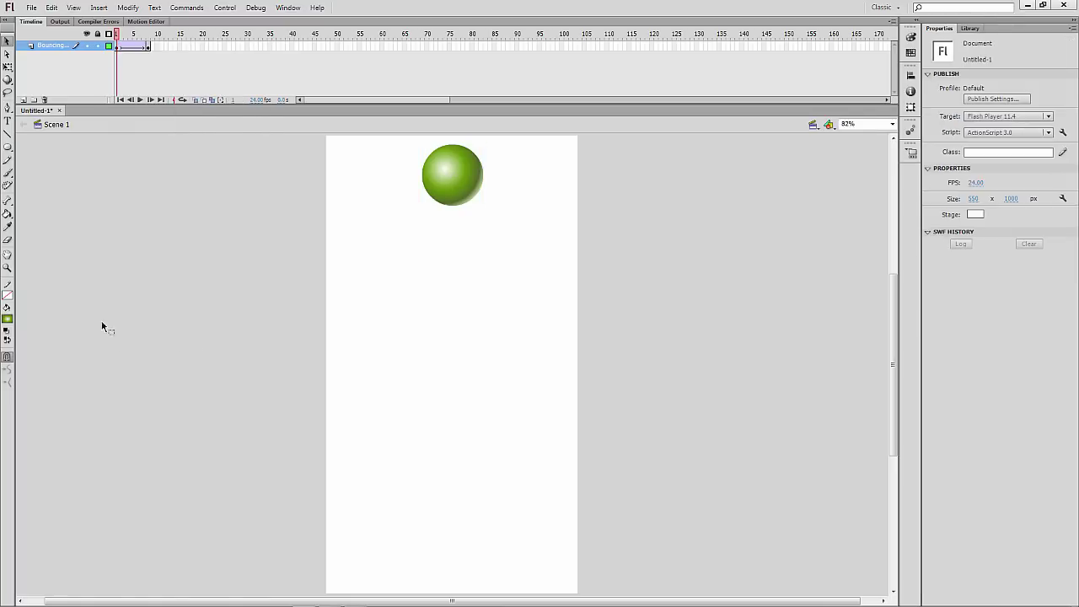
Remove the classic tween from the span starting at frame 1
left_click(118, 48)
right_click(119, 49)
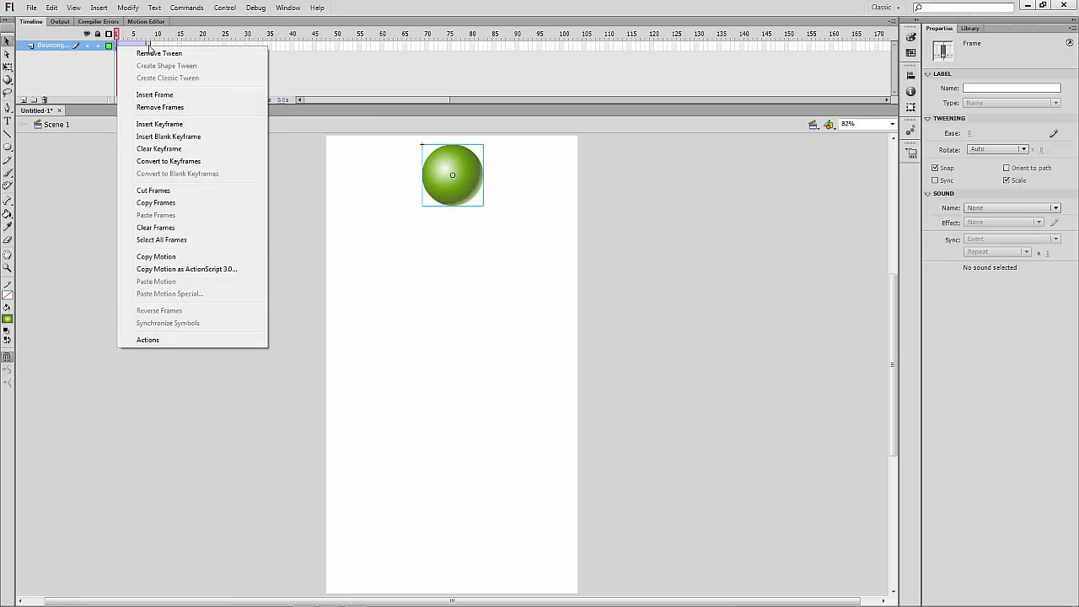
left_click(129, 181)
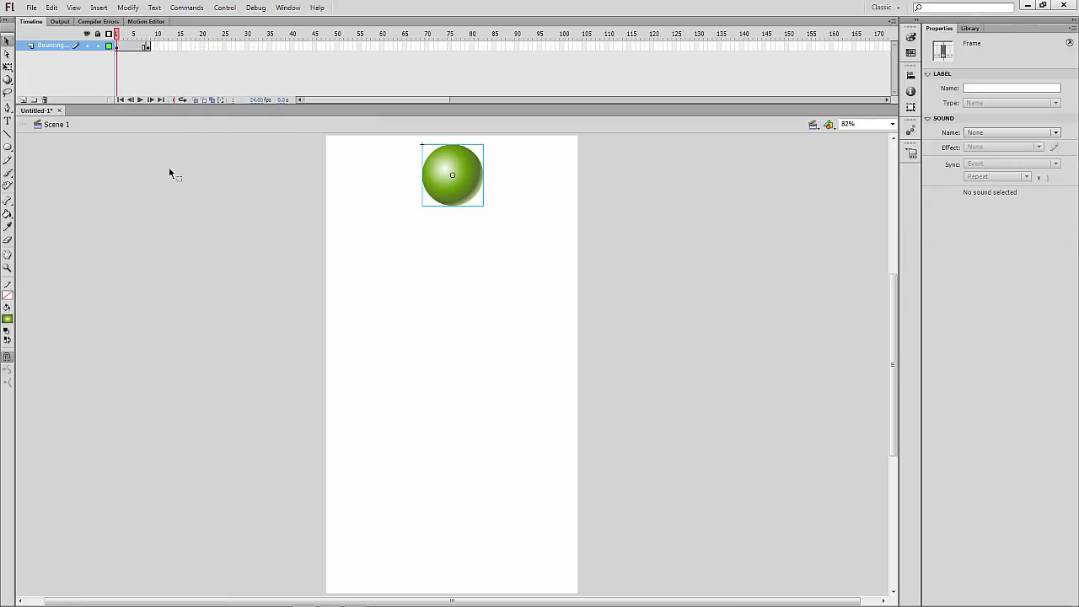
left_click(129, 168)
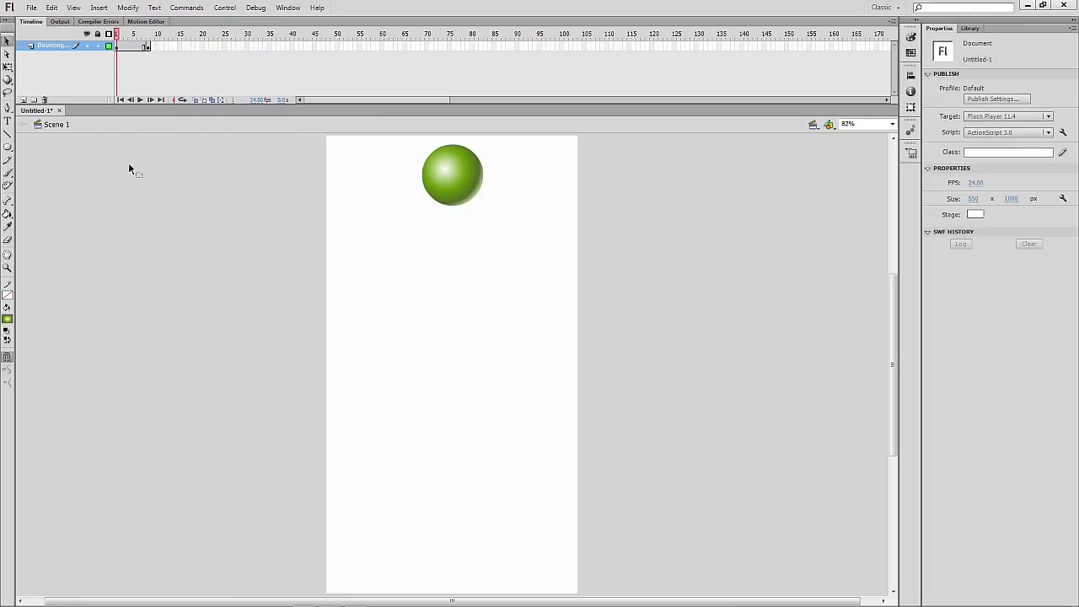
Apply a classic tween again from the frame 1 keyframe to the frame 8 keyframe
right_click(119, 48)
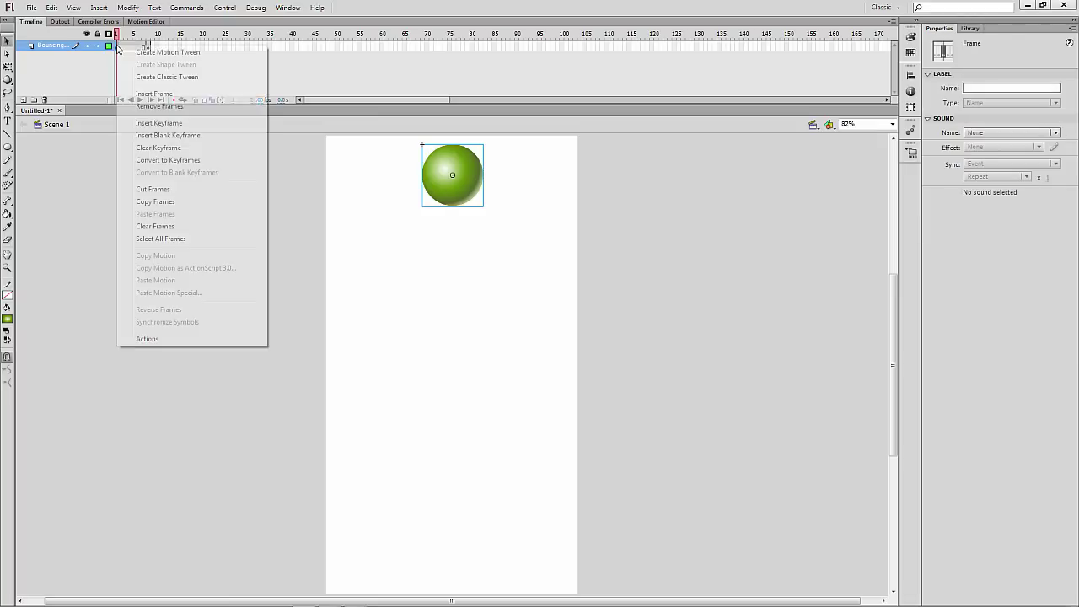
left_click(145, 80)
left_click(159, 244)
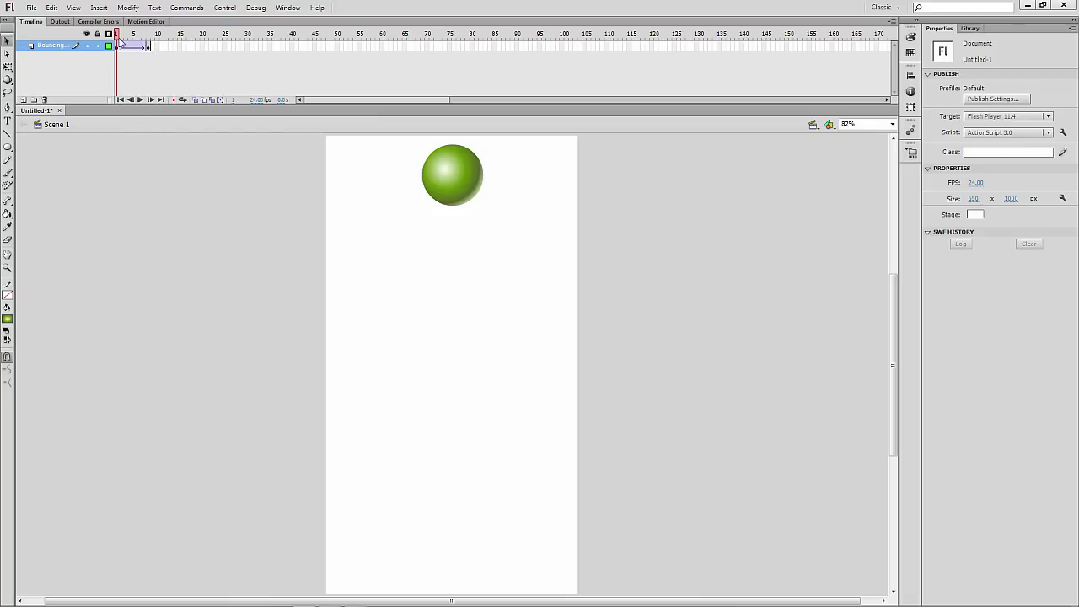
Play the timeline from frame 1 several times to preview the ball's falling motion
mouse_move(117, 37)
left_mouse_down()
mouse_move(144, 37)
mouse_move(116, 38)
left_mouse_up()
key("Return")
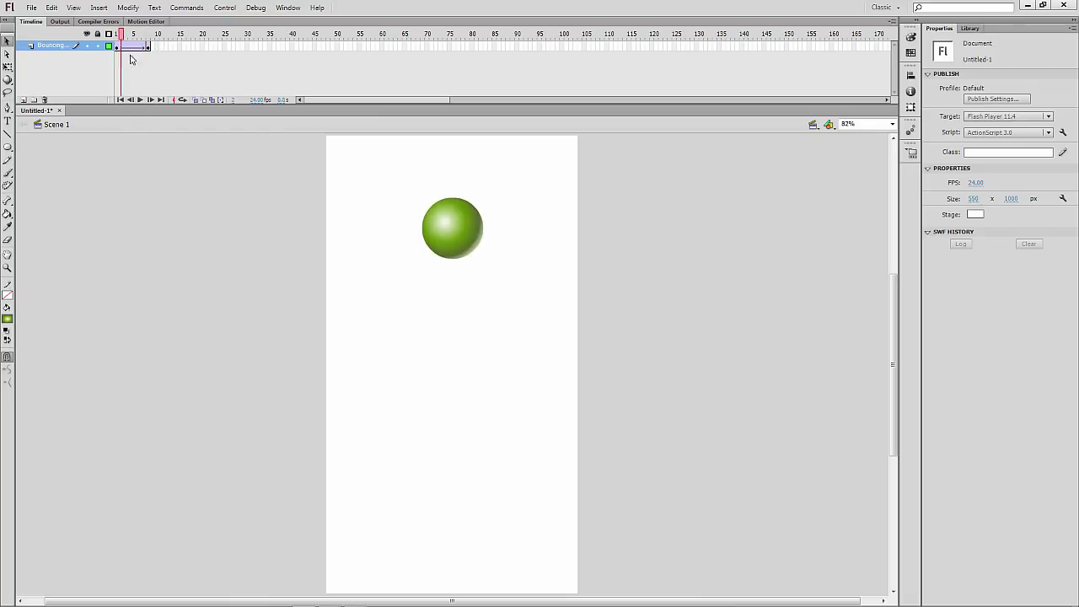
left_click(141, 99)
left_click(141, 101)
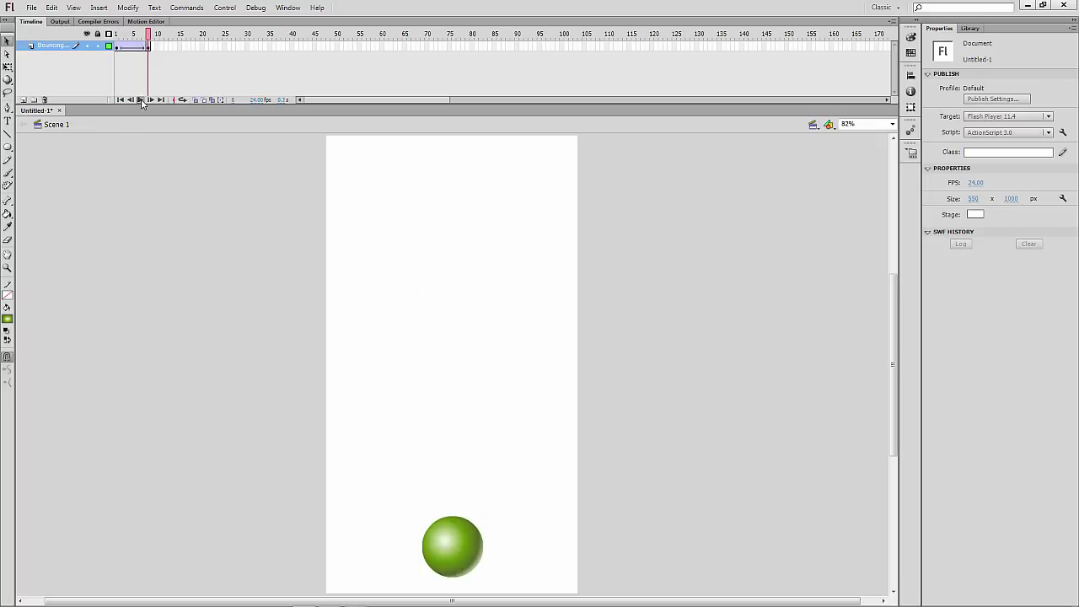
left_click(142, 101)
left_click(142, 101)
left_click(142, 101)
left_click(140, 101)
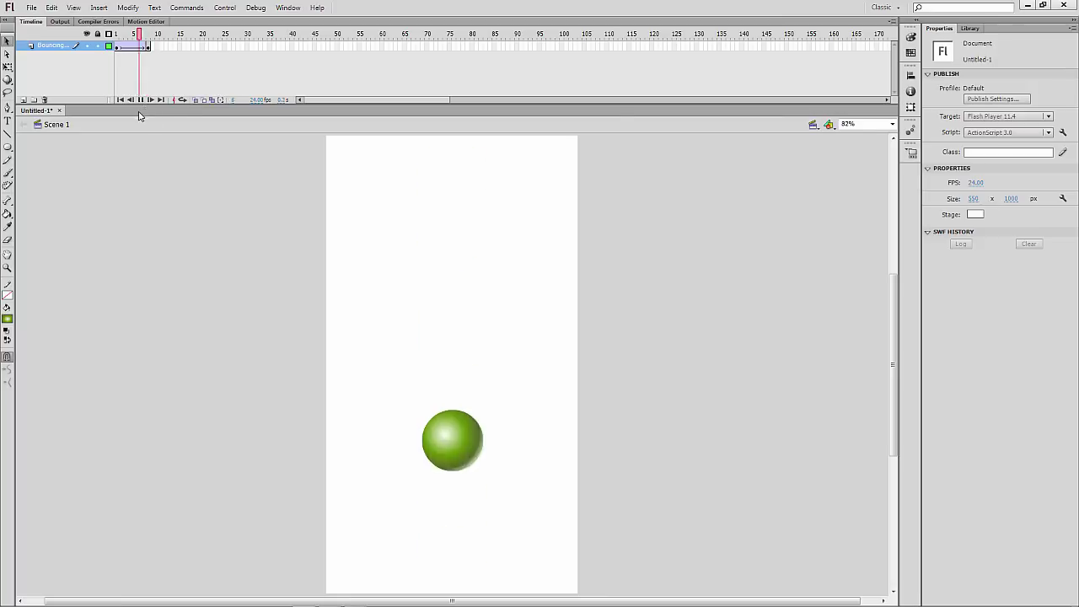
Replay and scrub through the frames 1 to 8 tween, returning the playhead to frame 1
left_click(141, 101)
left_click(141, 101)
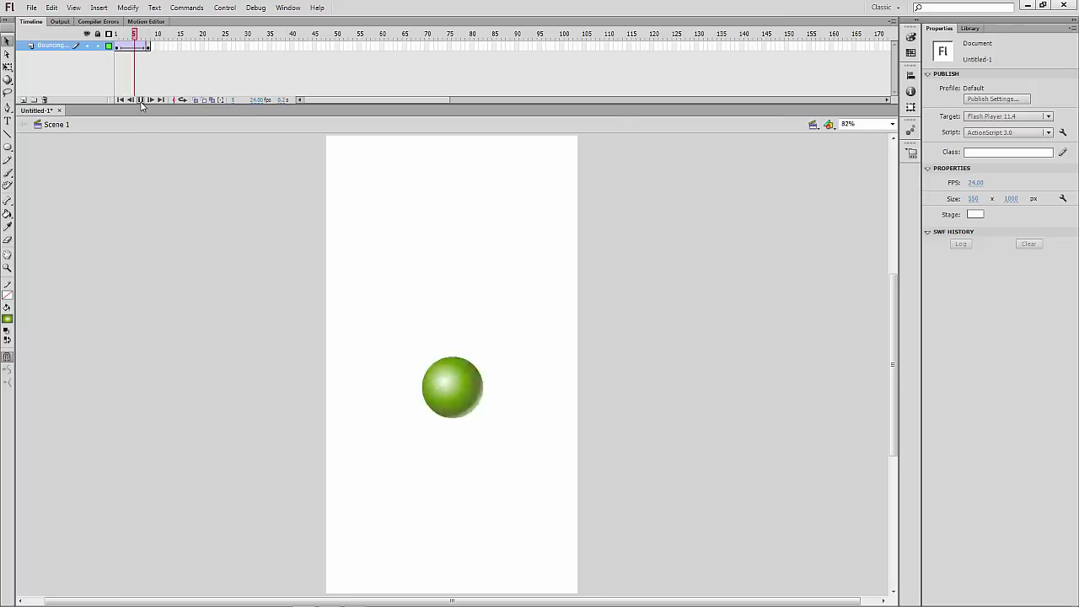
left_click(123, 49)
mouse_move(124, 54)
left_mouse_down()
mouse_move(160, 53)
mouse_move(132, 51)
left_mouse_up()
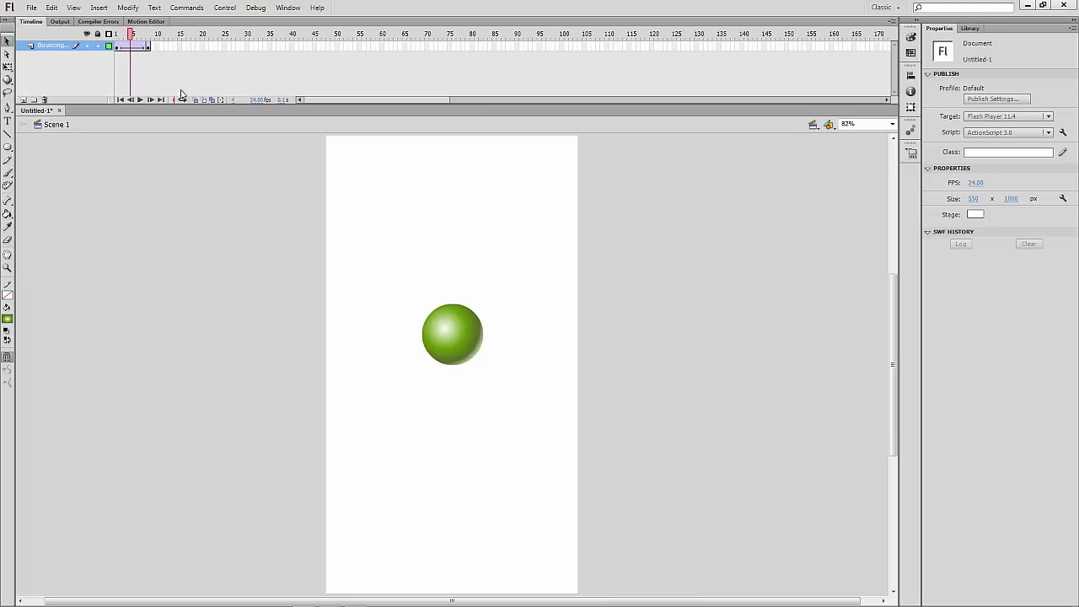
left_click(117, 43)
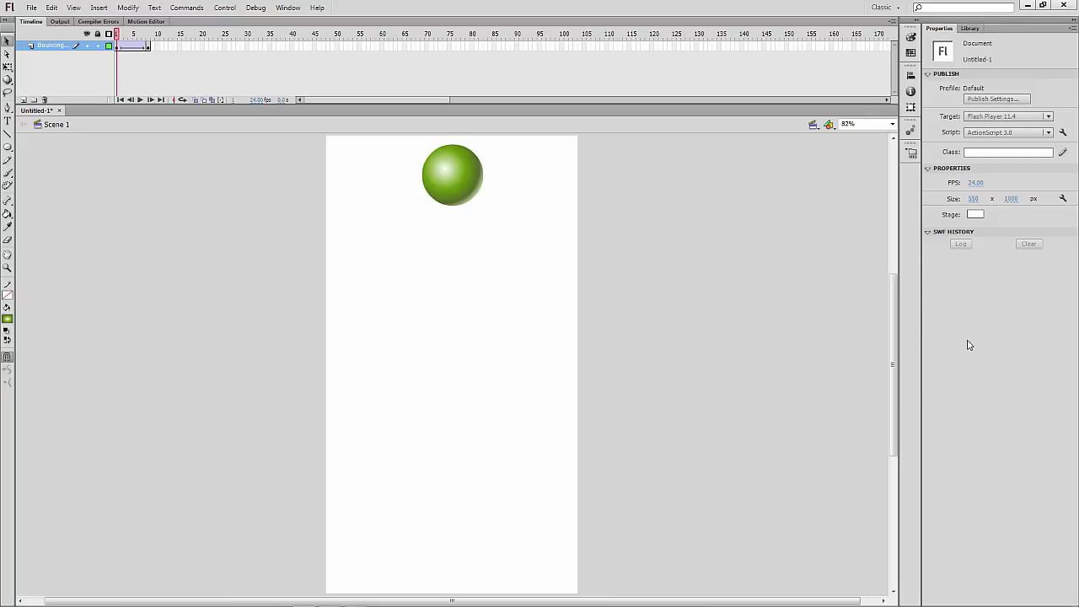
Set the ease of the classic tween starting at frame 1 to -100 (in)
left_click(119, 47)
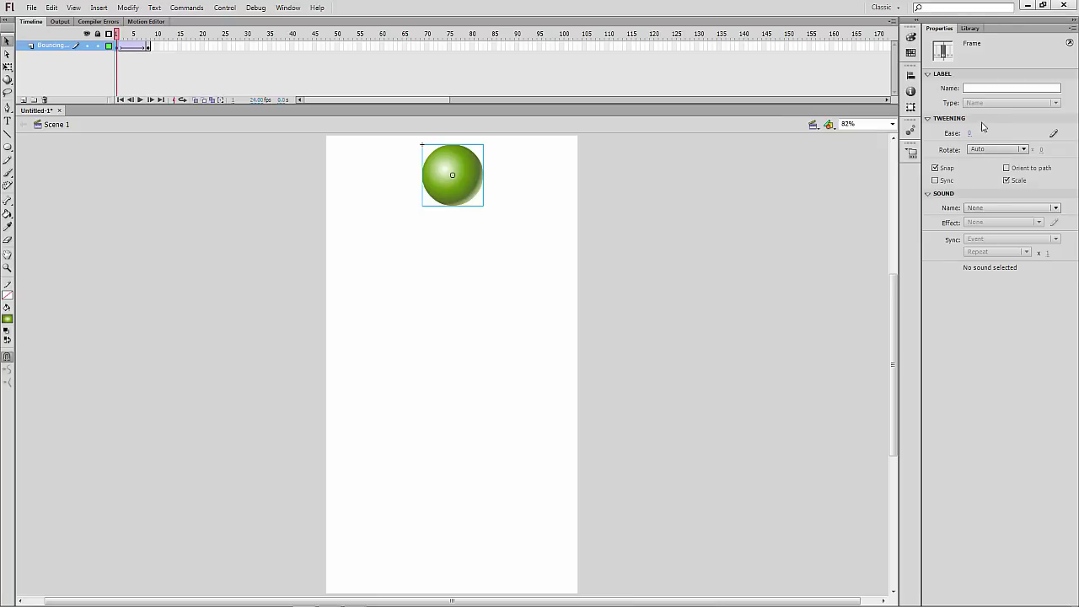
left_click(928, 120)
left_click(929, 121)
left_click(928, 120)
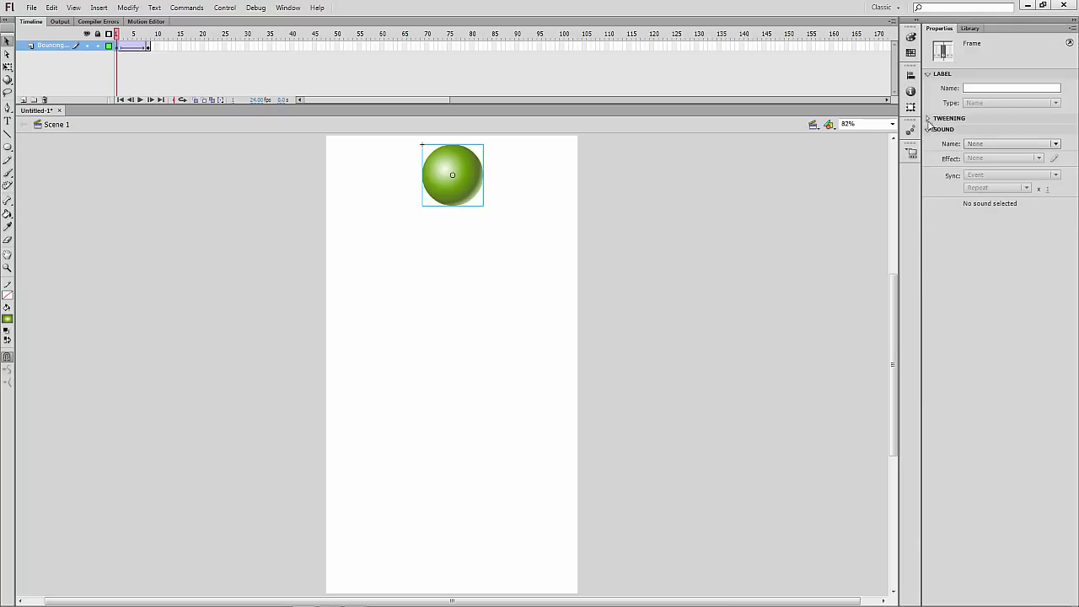
left_click(928, 120)
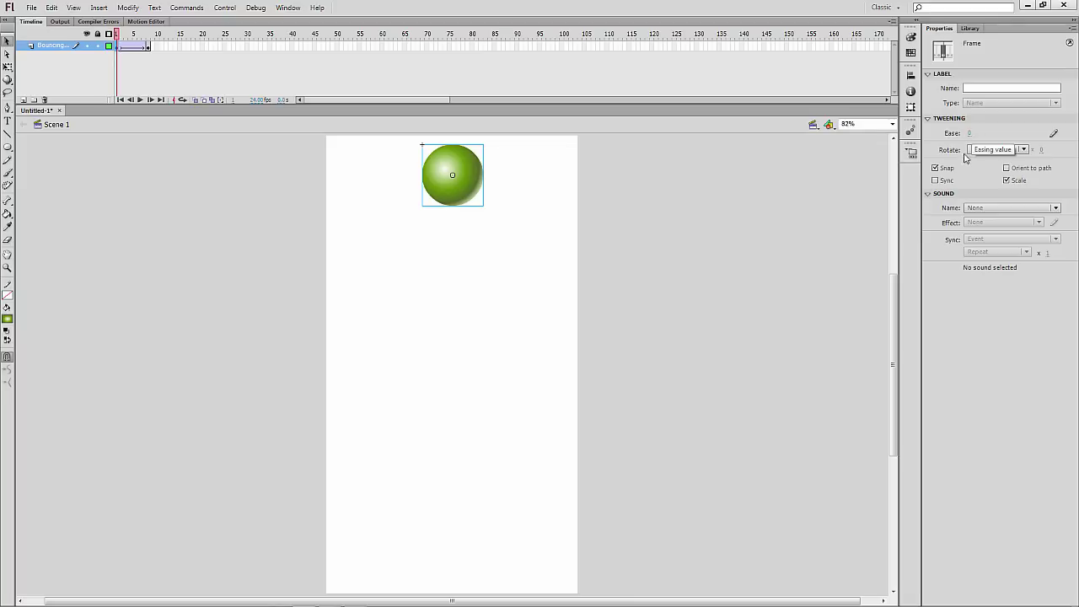
left_click_drag(969, 133, 605, 127)
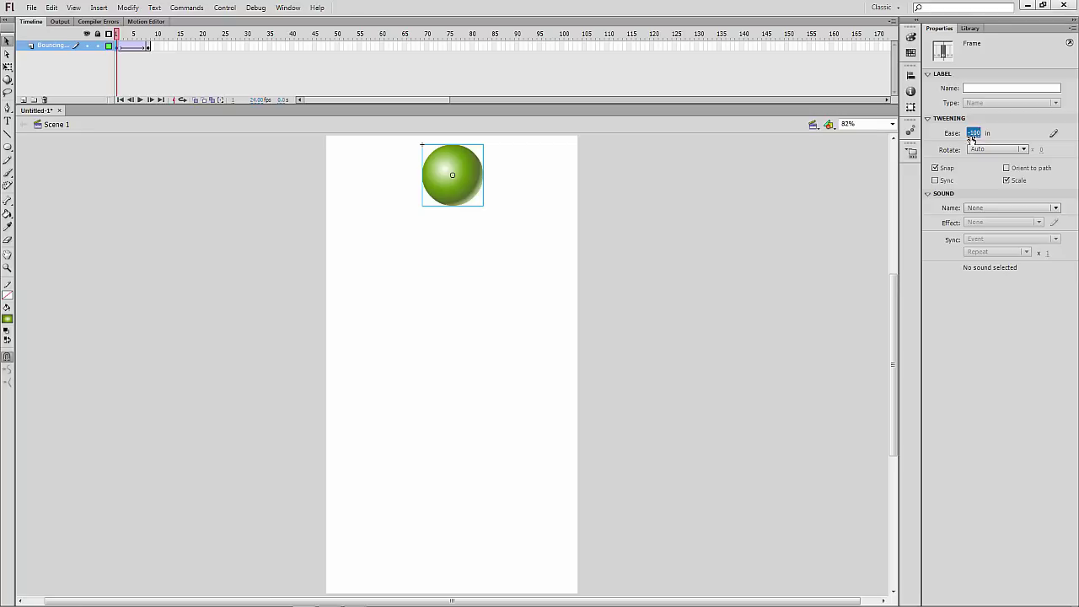
Try other ease values for the frame 1 tween, return it to -100, and play the fall
key("BackSpace")
left_click(947, 119)
left_click(945, 120)
left_click_drag(997, 129, 1078, 125)
left_click_drag(1078, 128, 864, 140)
left_click_drag(972, 135, 1078, 134)
left_click_drag(976, 133, 688, 153)
left_click(141, 100)
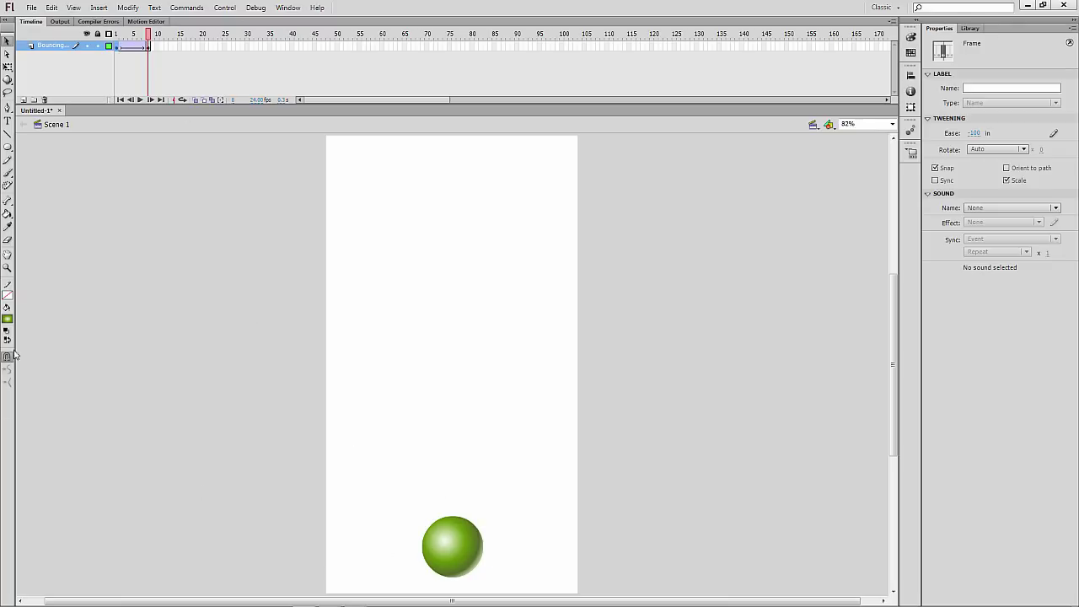
Insert a keyframe at frame 12 on the bouncing ball layer
left_click(463, 557)
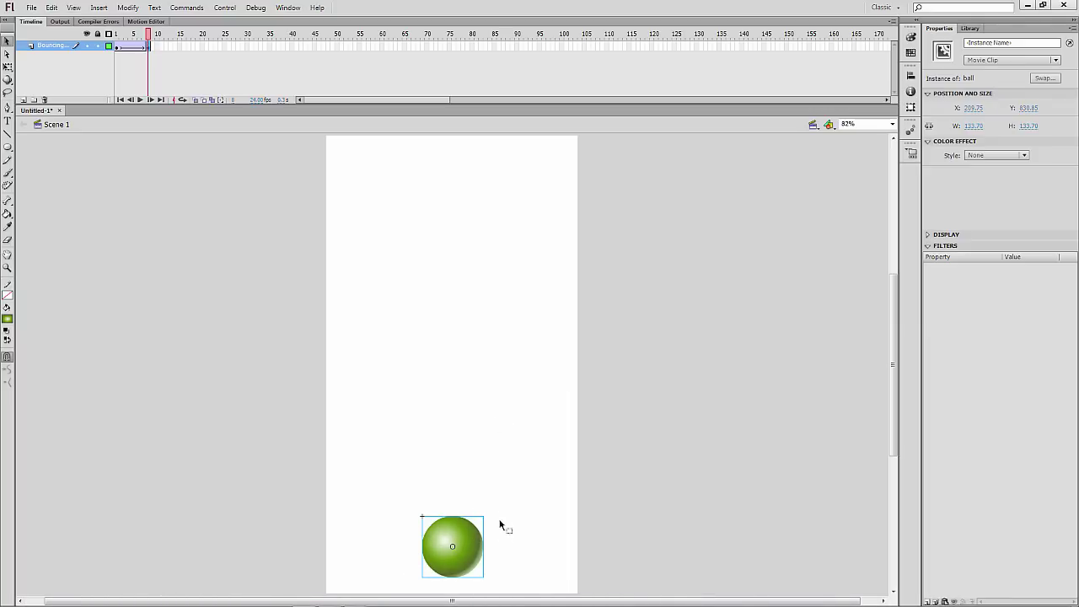
left_click(159, 46)
left_click(166, 47)
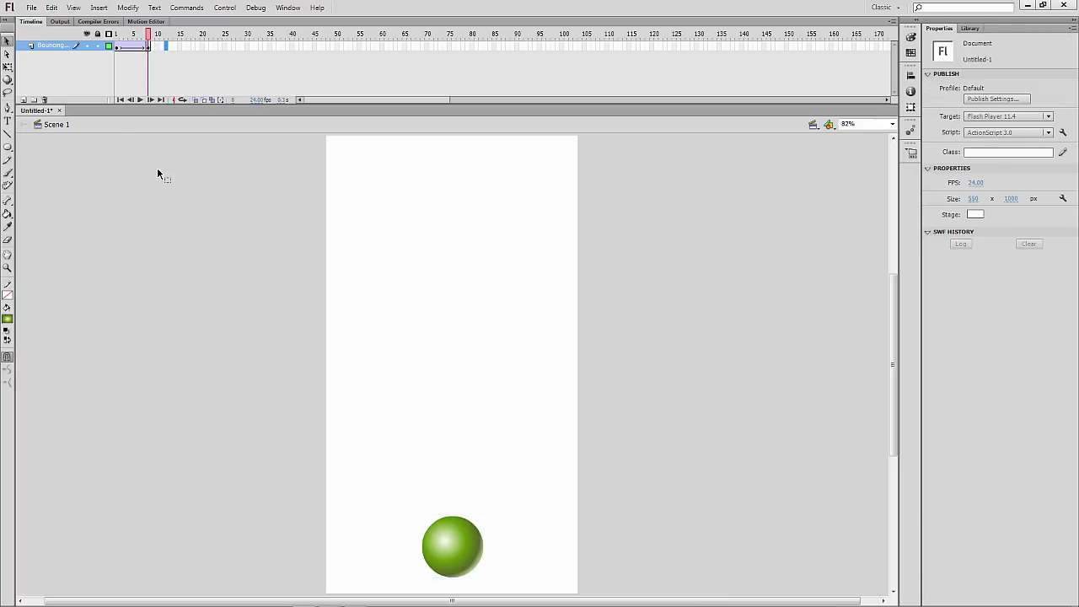
key("F6")
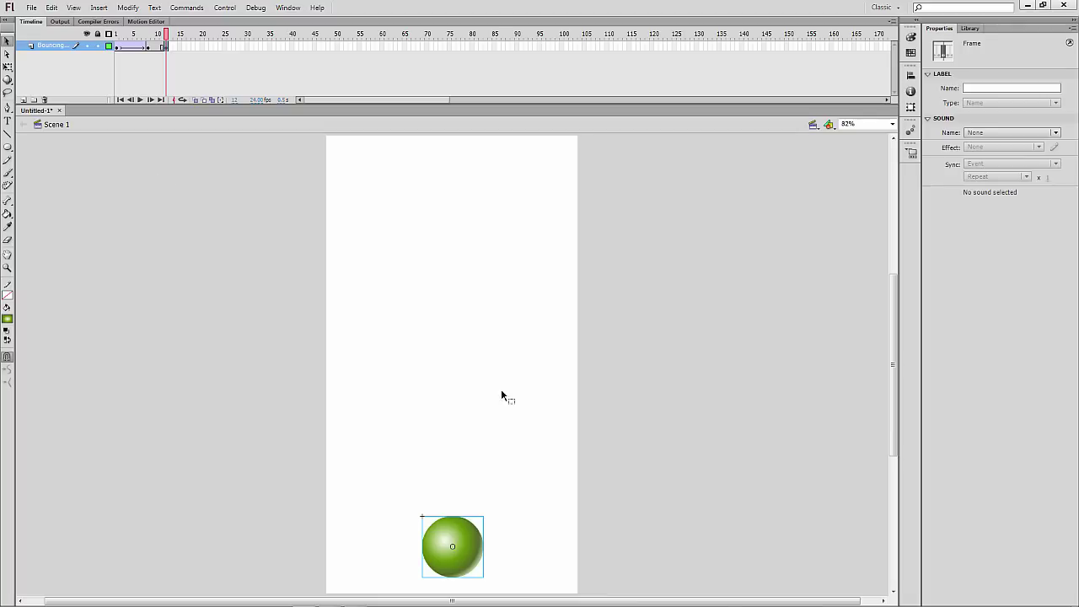
Select the ball at frame 12 with the Free Transform tool
left_click(440, 523)
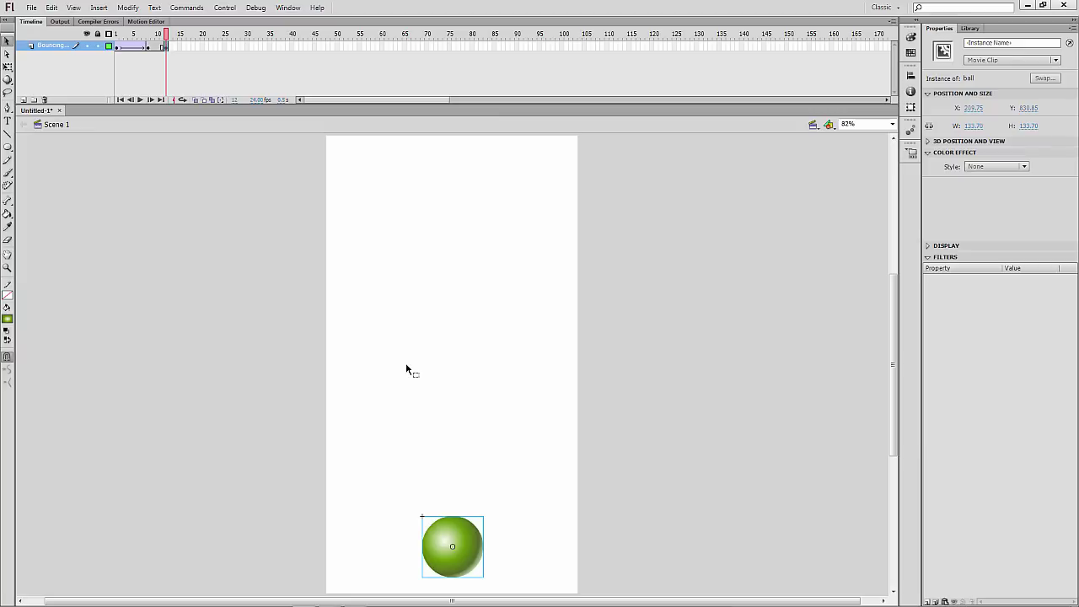
left_click(8, 65)
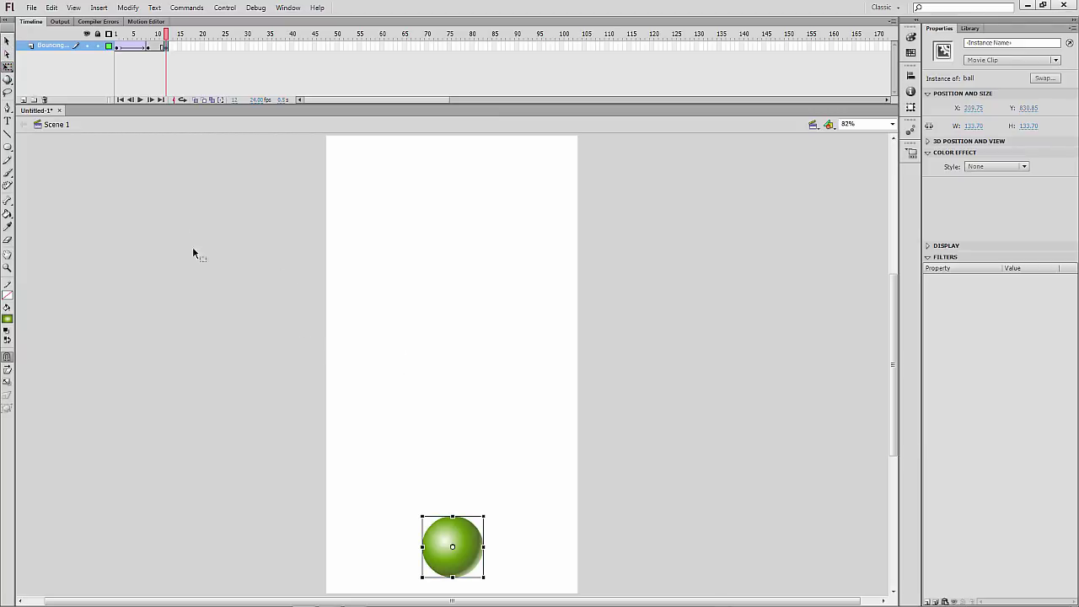
key("v")
left_click(396, 371)
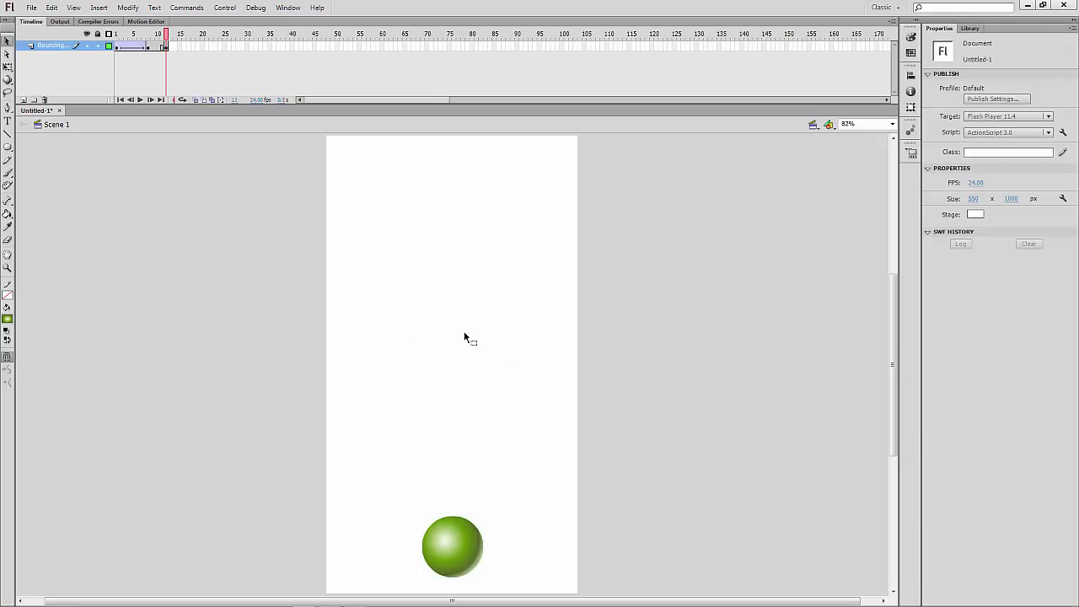
key("q")
left_click(446, 541)
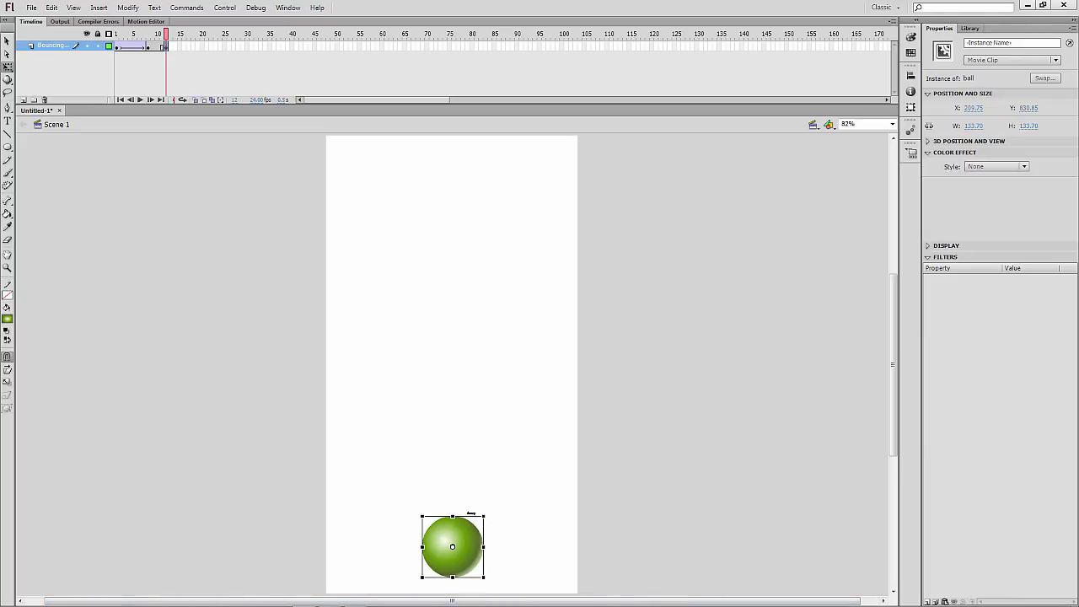
Try rotating the ball and squashing it vertically, undoing each transform
left_click_drag(486, 505, 467, 458)
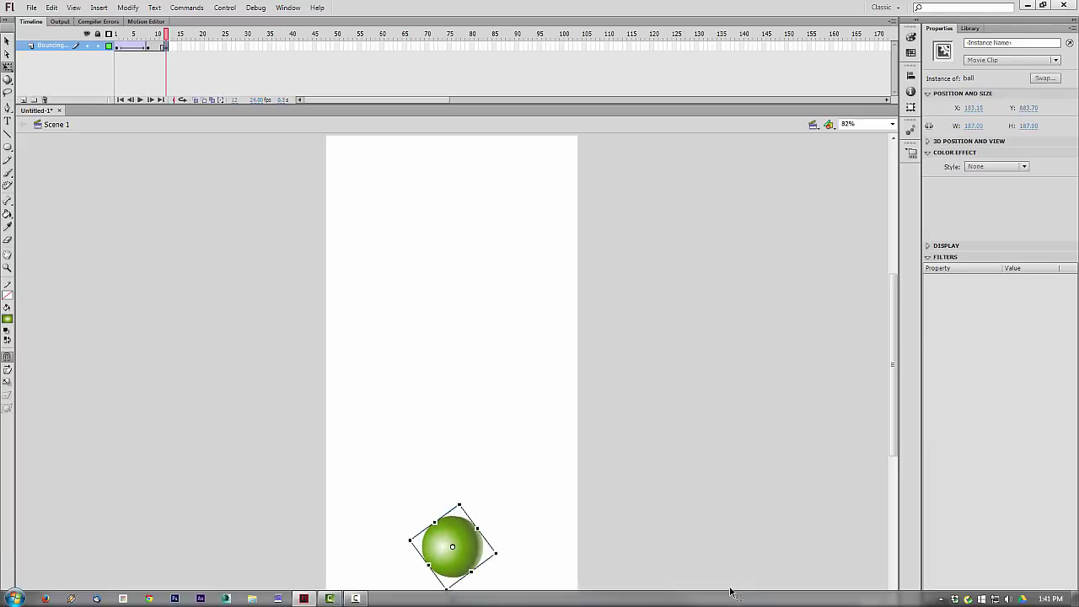
key("ctrl+z")
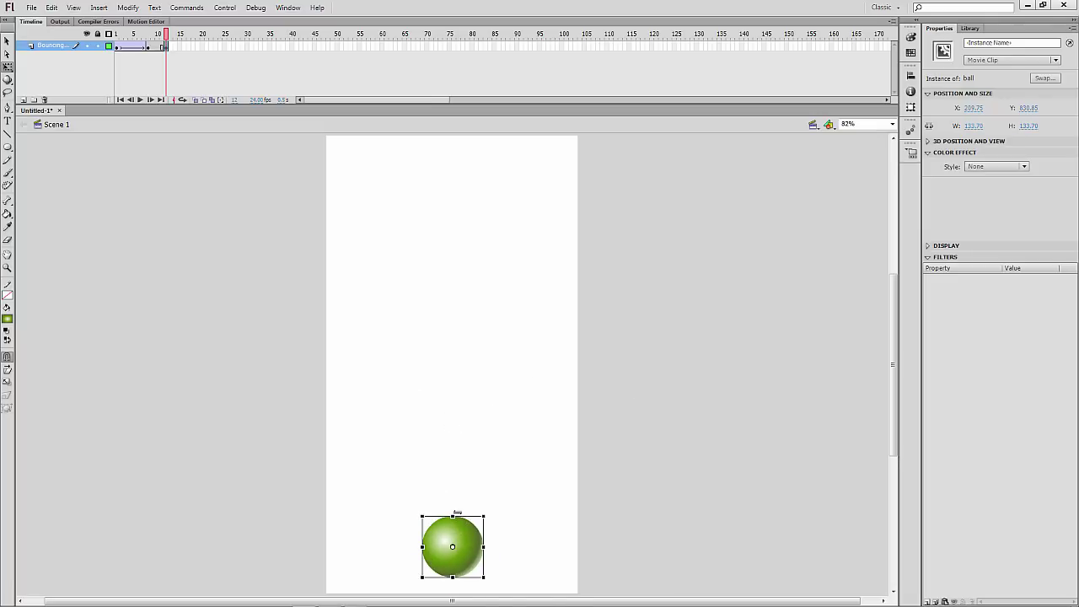
left_click_drag(453, 515, 454, 536)
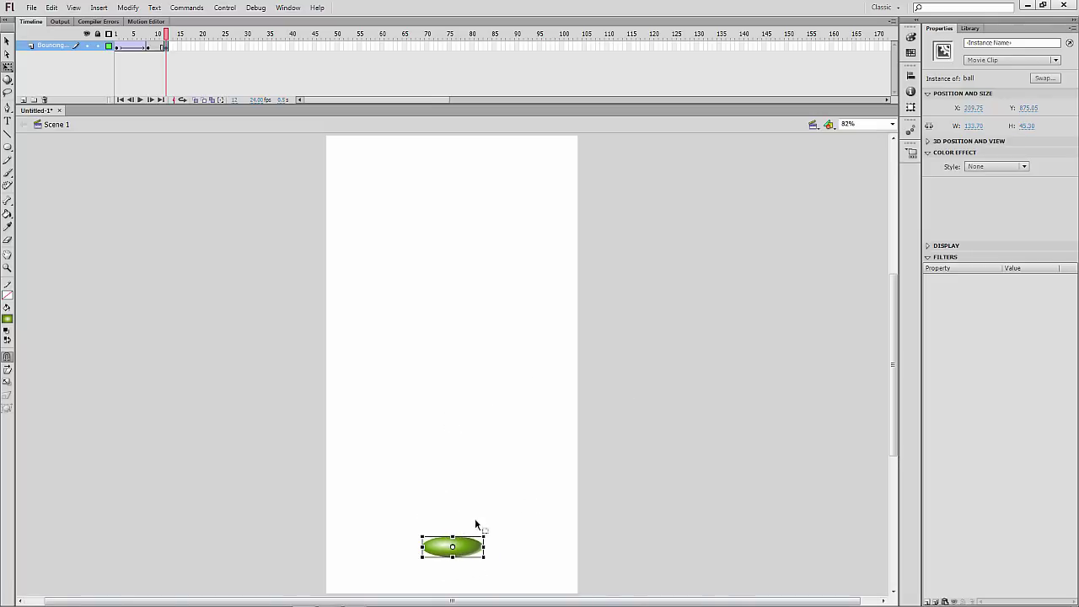
key("ctrl+z")
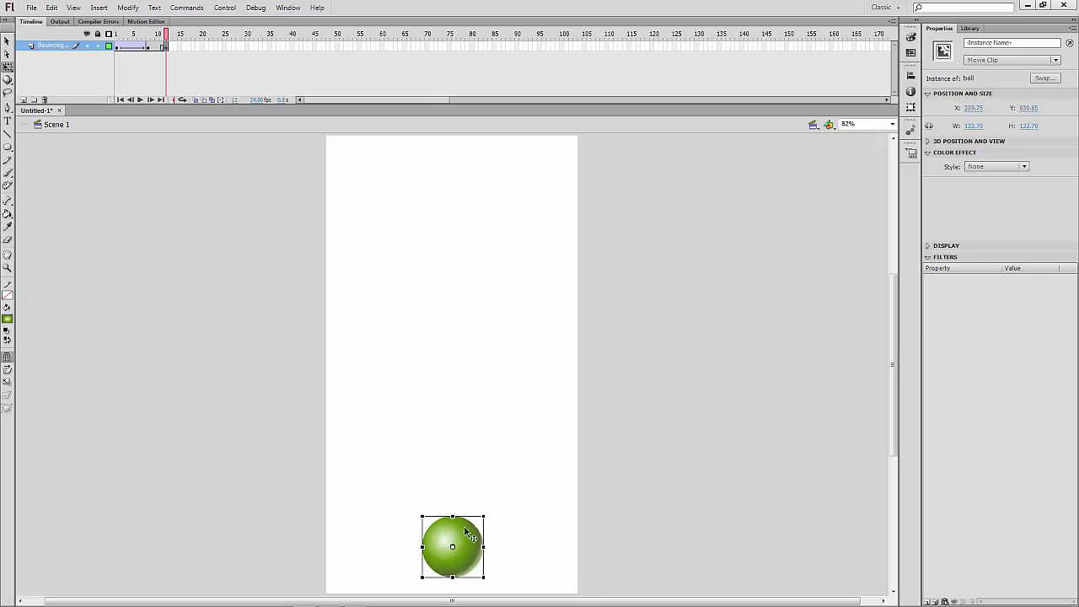
left_click_drag(452, 516, 453, 531)
key("ctrl+z")
Squash the frame 12 ball to about 56 px high with its bottom edge fixed, and widen it symmetrically to about 242 px
left_click_drag(453, 516, 451, 550)
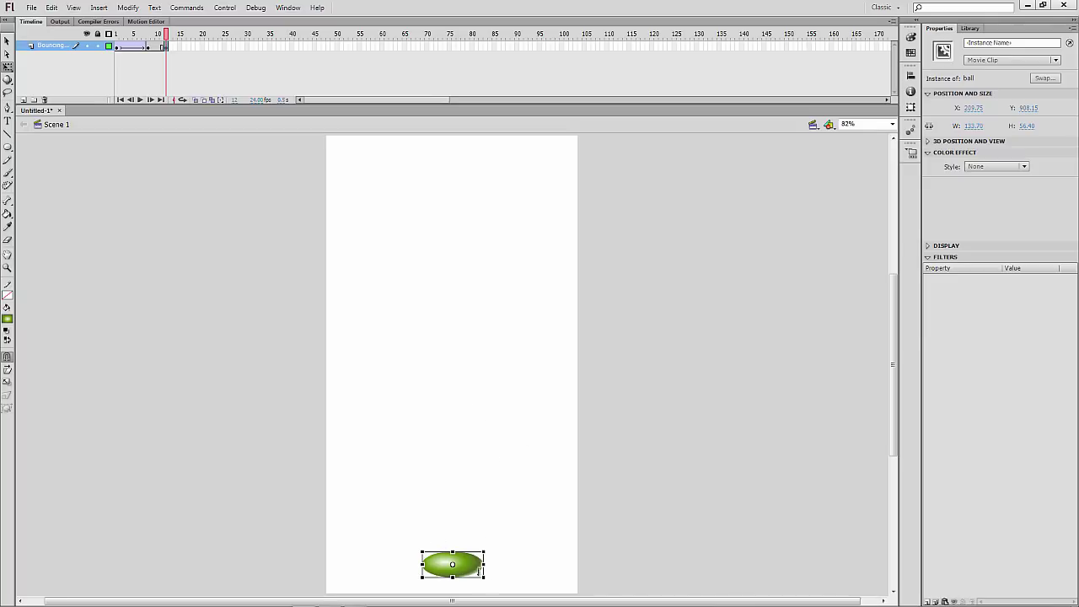
mouse_move(454, 550)
left_mouse_down()
mouse_move(452, 527)
mouse_move(452, 549)
left_mouse_up()
left_click_drag(487, 564, 511, 565)
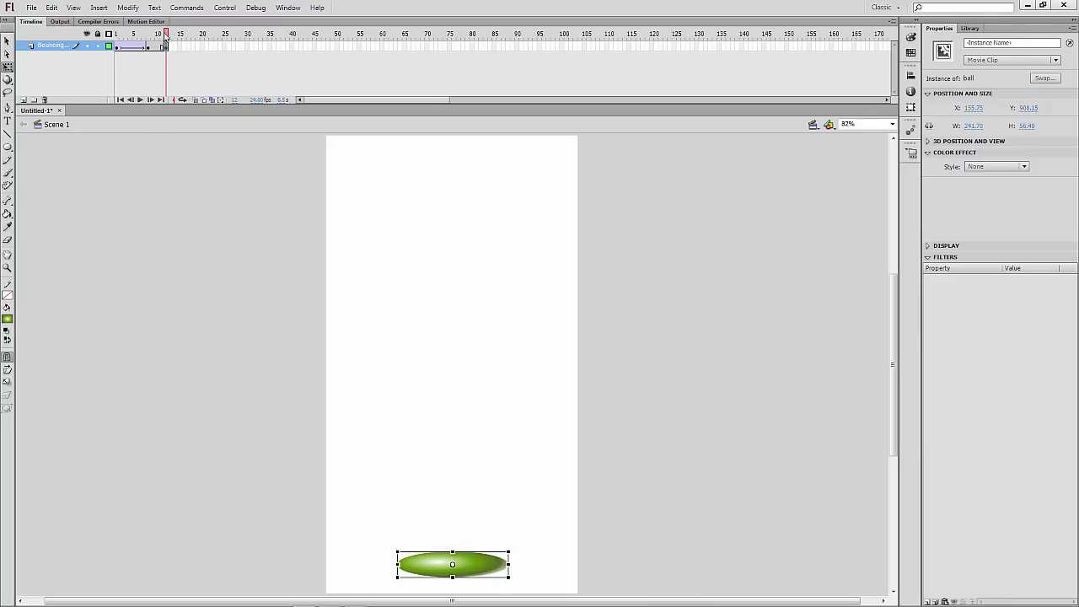
Create a classic tween from the frame 8 keyframe to the squashed ball at frame 12
mouse_move(167, 34)
left_mouse_down()
mouse_move(93, 36)
mouse_move(168, 51)
left_mouse_up()
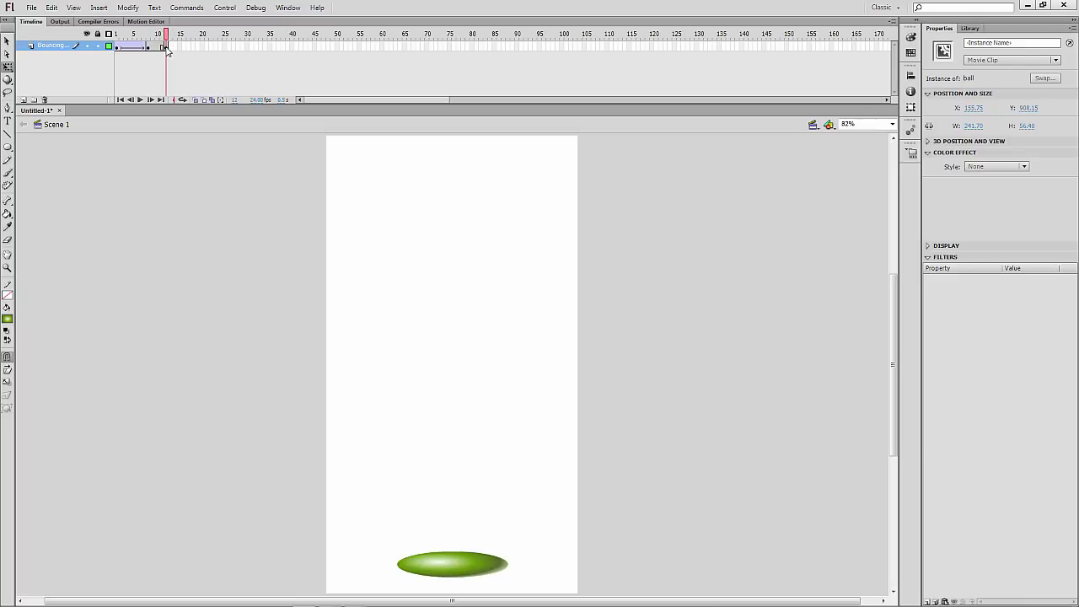
left_click(168, 49)
left_click(149, 48)
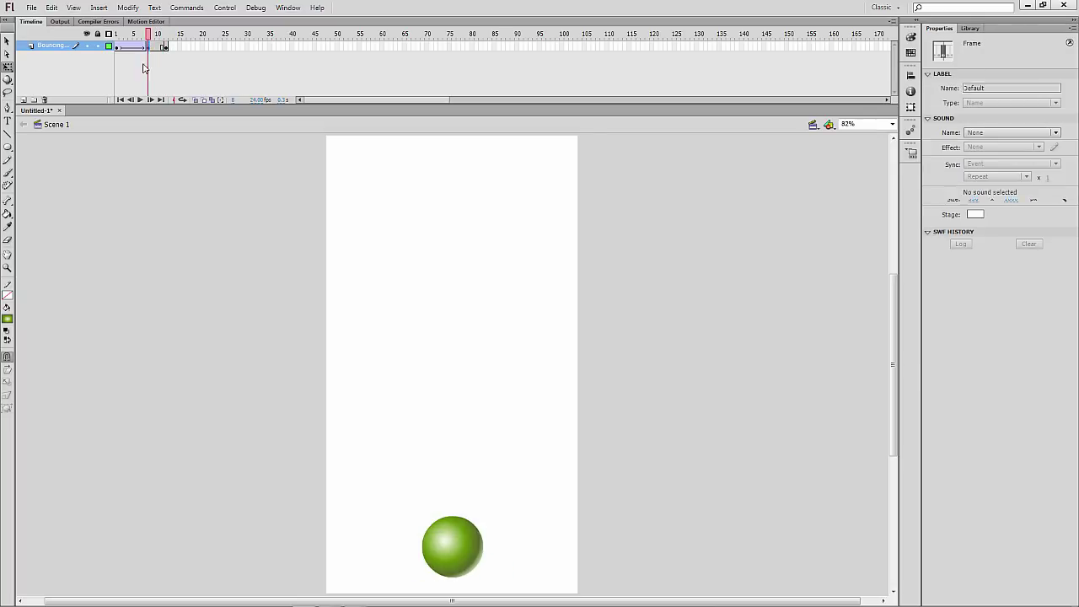
left_click(148, 48)
right_click(147, 47)
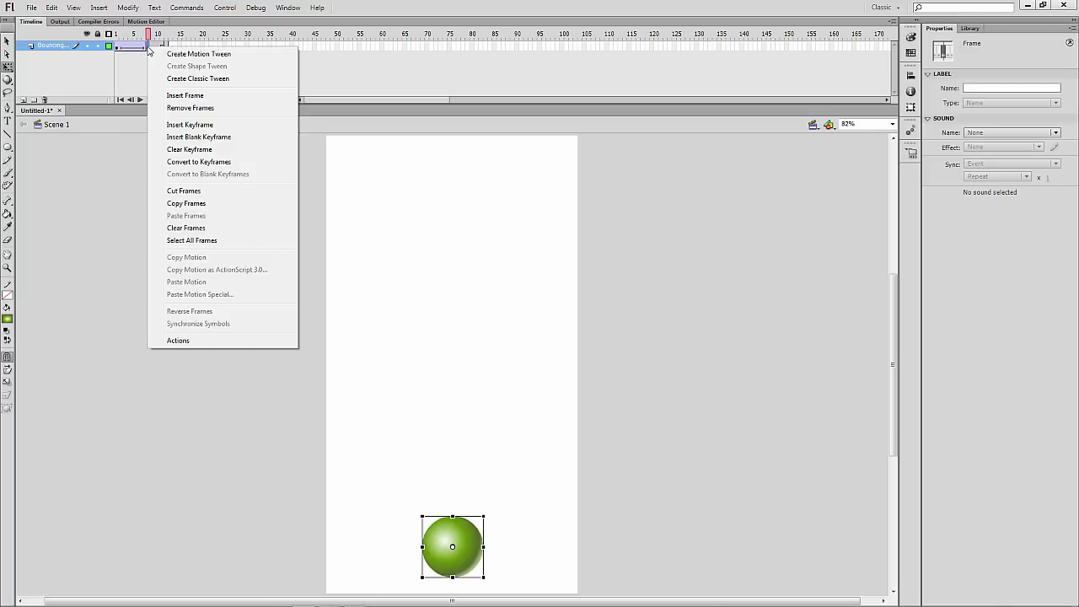
left_click(170, 79)
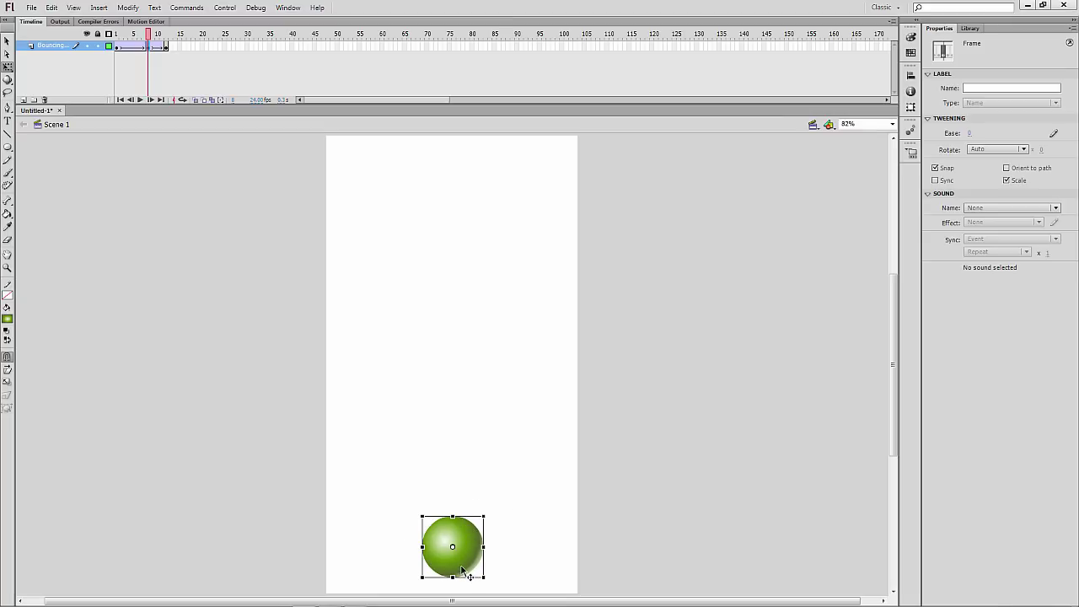
Set the ease of the frame 8 tween to 100 (out) and scrub through the squash
left_click(969, 134)
left_click_drag(155, 39, 176, 58)
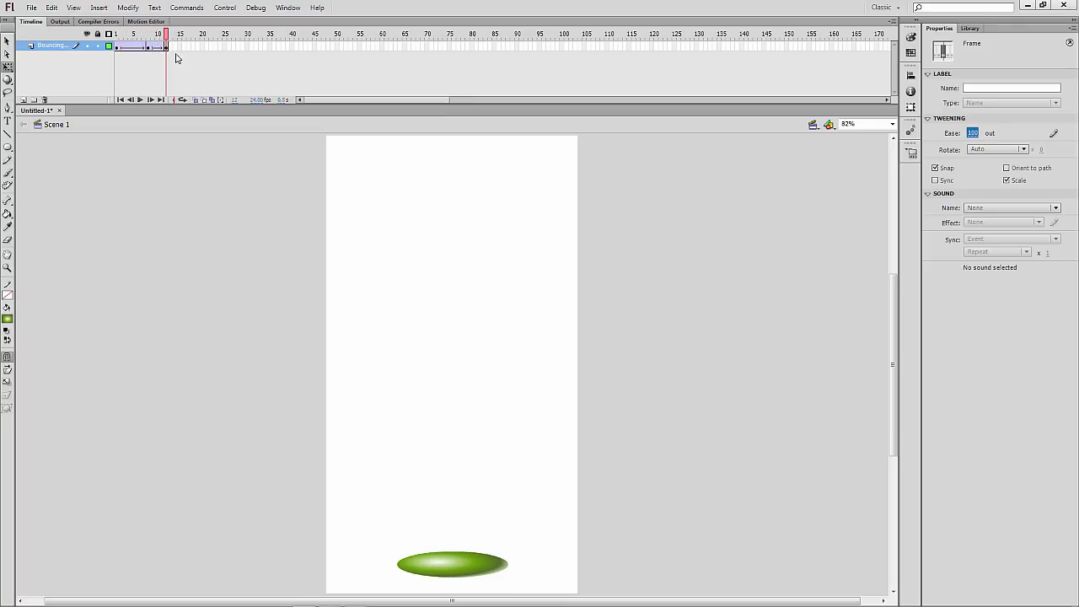
left_click(176, 59)
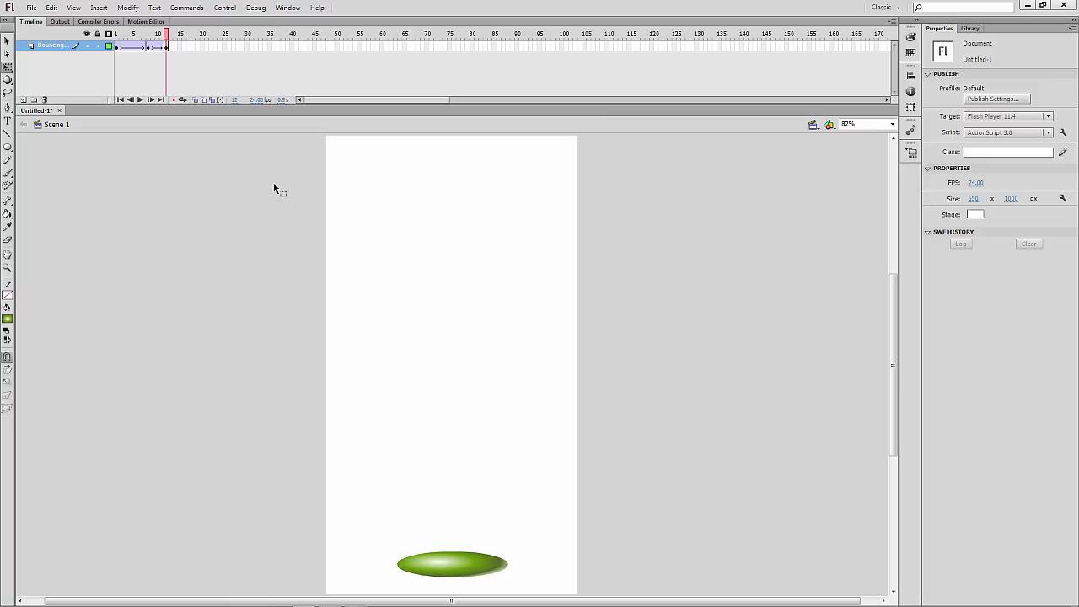
Review the squash between frames 8 and 12, and insert a blank keyframe at frame 16
left_click(183, 46)
left_click(451, 578)
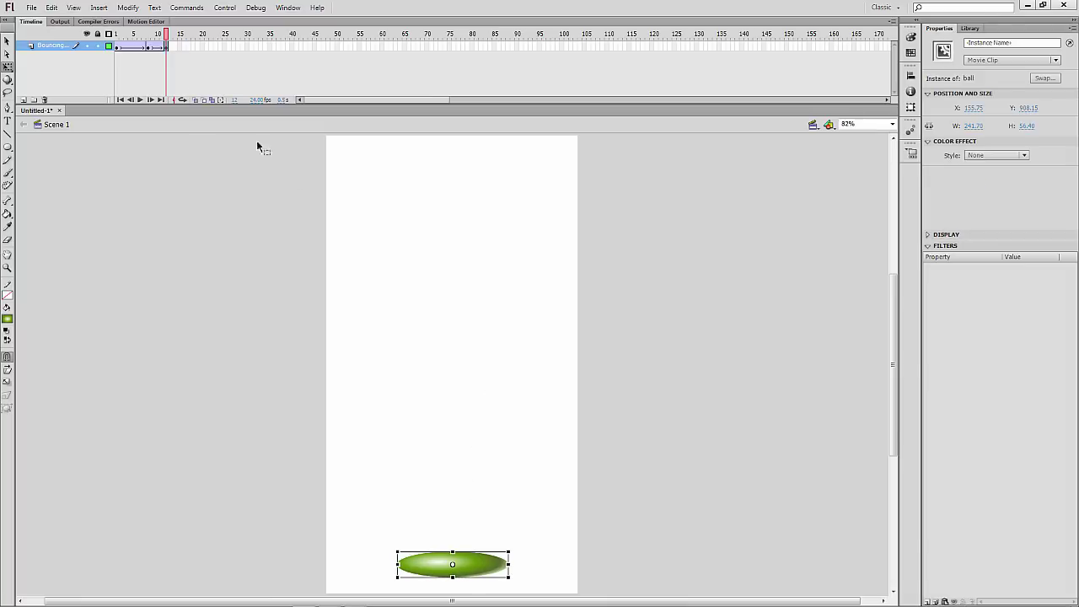
left_click(149, 46)
mouse_move(148, 40)
left_mouse_down()
mouse_move(166, 38)
mouse_move(144, 42)
mouse_move(168, 48)
left_mouse_up()
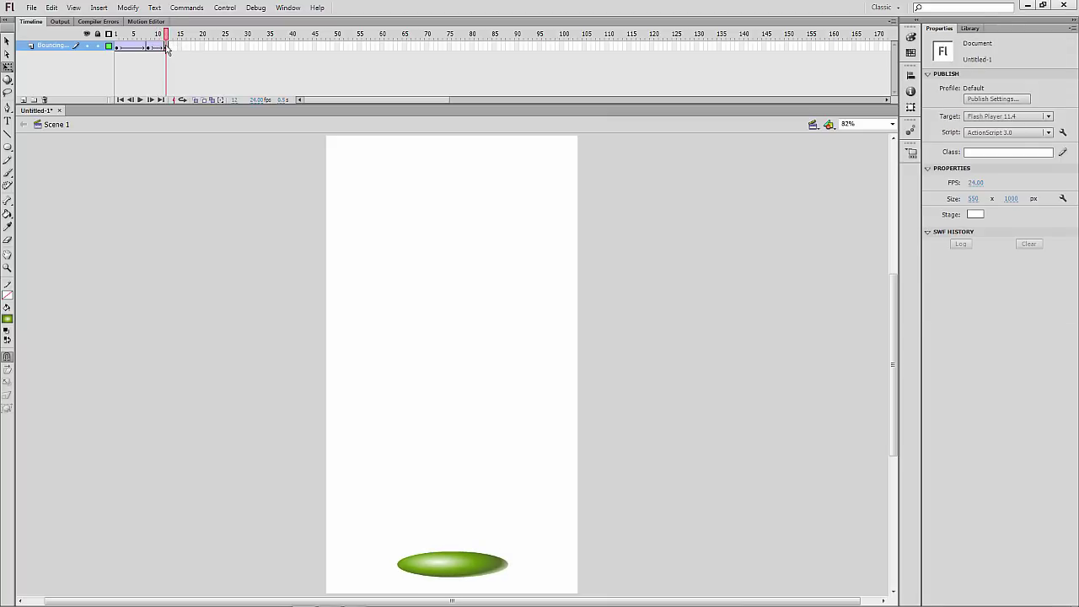
left_click(167, 46)
left_click(184, 47)
key("F7")
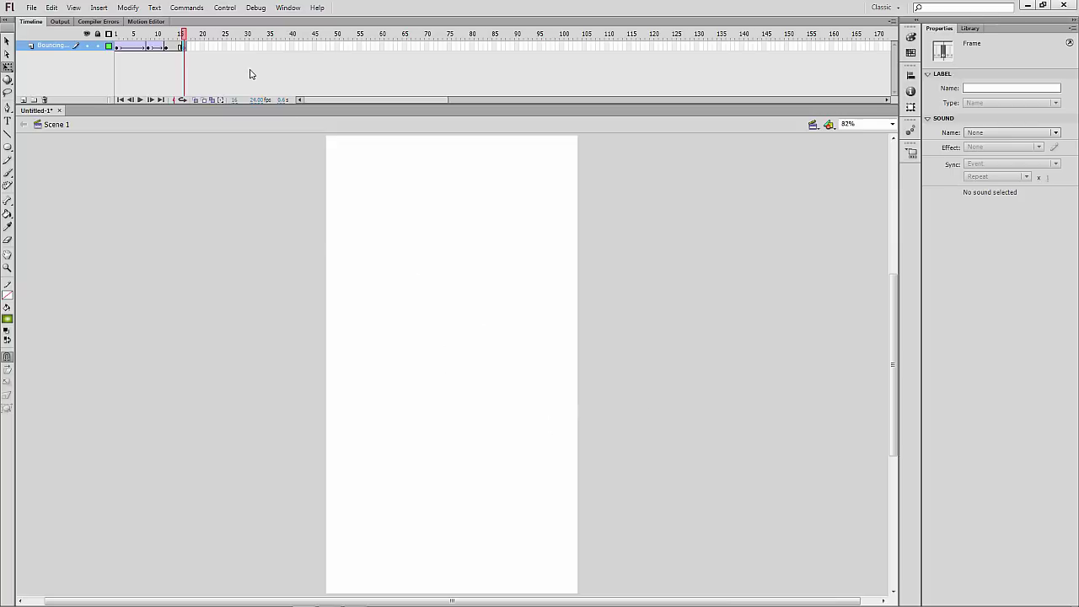
Copy the round ball from frame 8 and paste it in place at frame 16
left_click(150, 48)
left_click(150, 48)
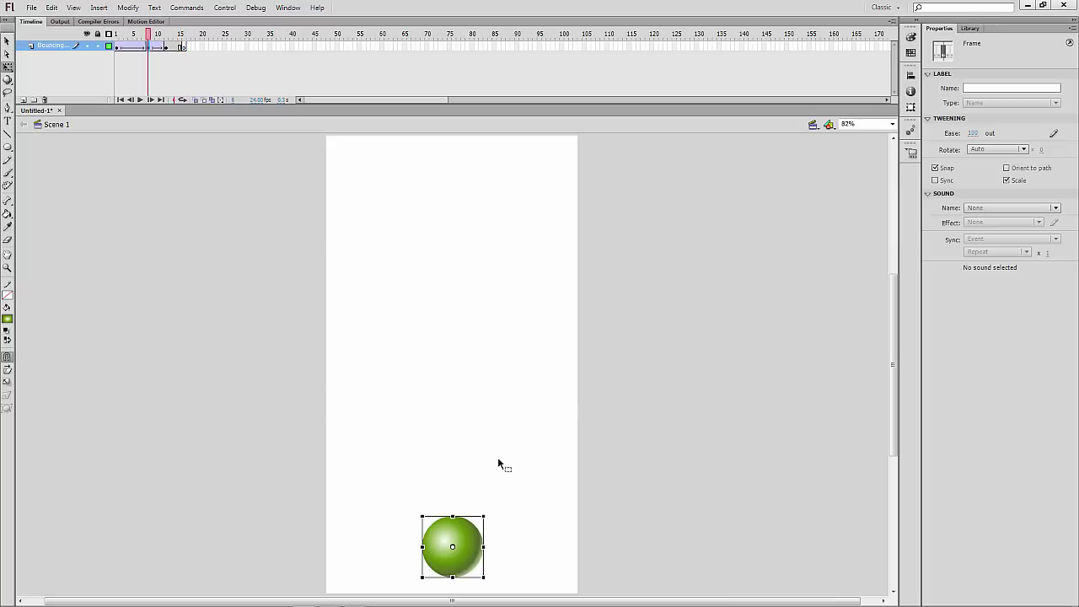
left_click(446, 541)
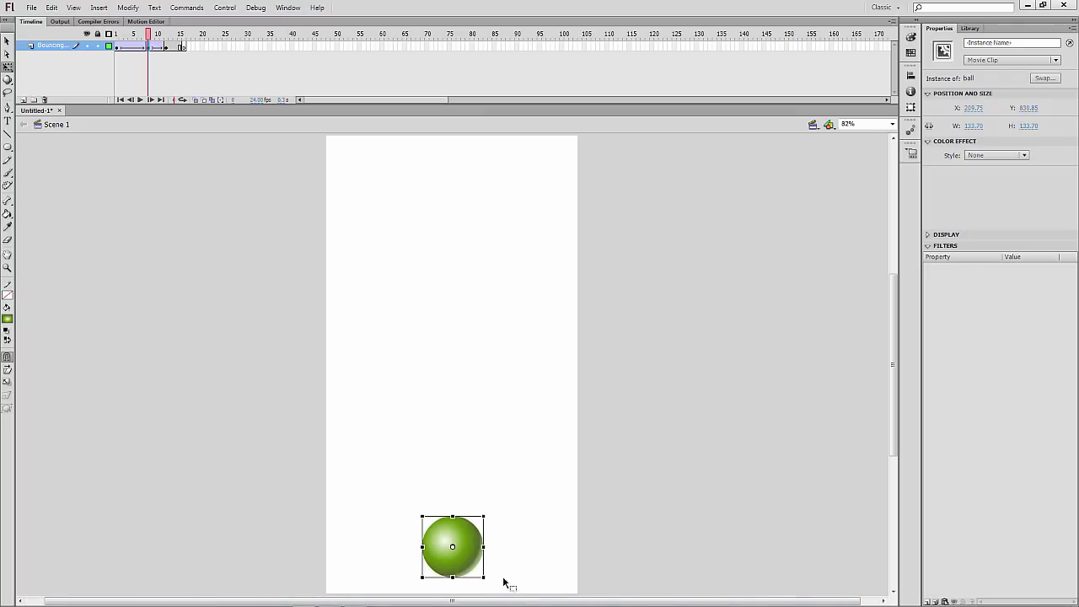
left_click(183, 46)
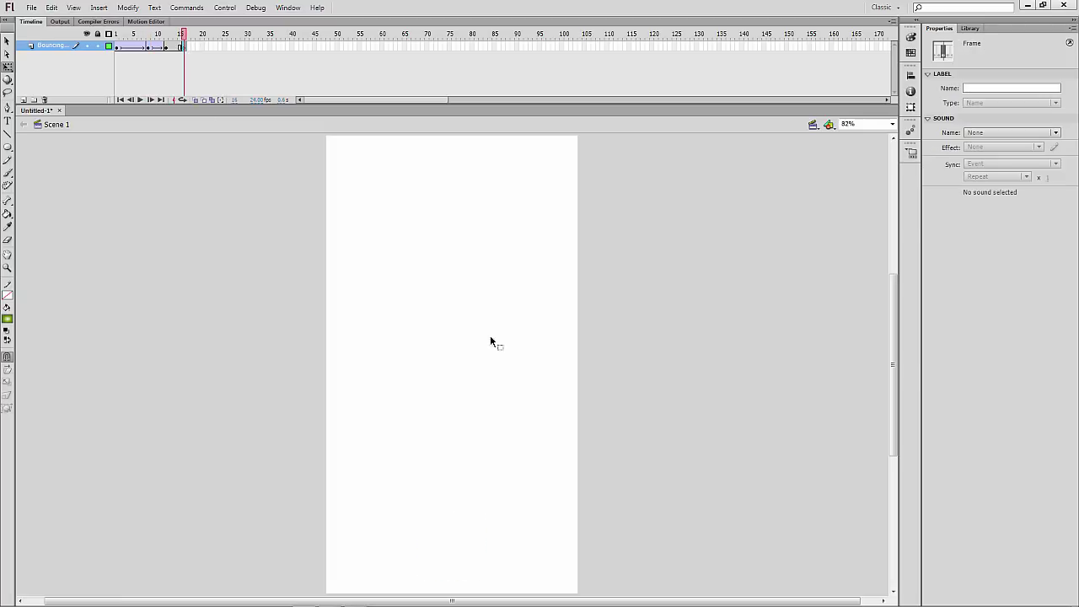
right_click(509, 346)
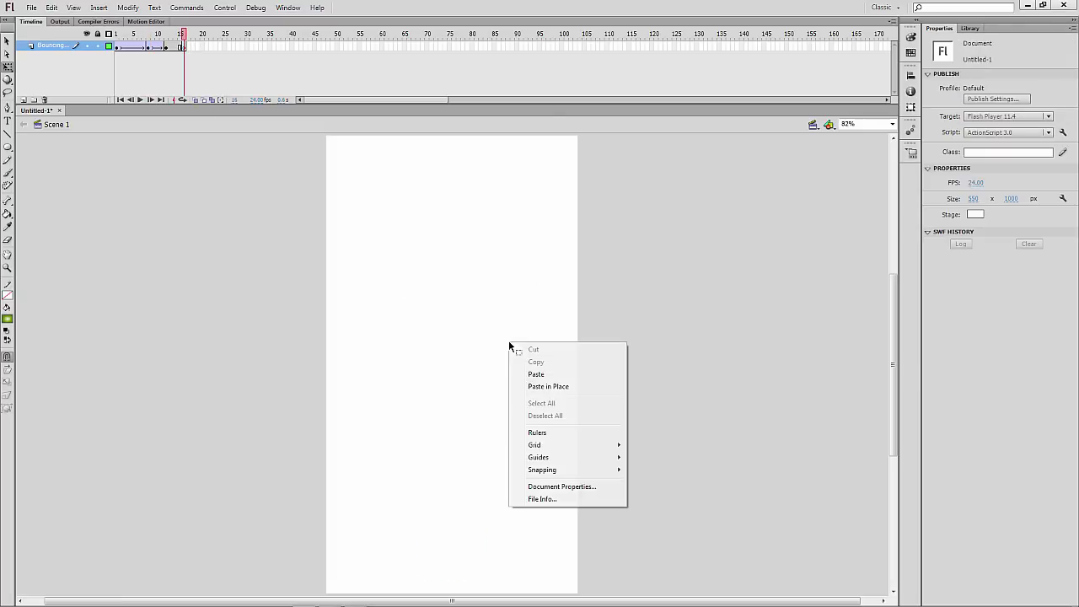
left_click(547, 388)
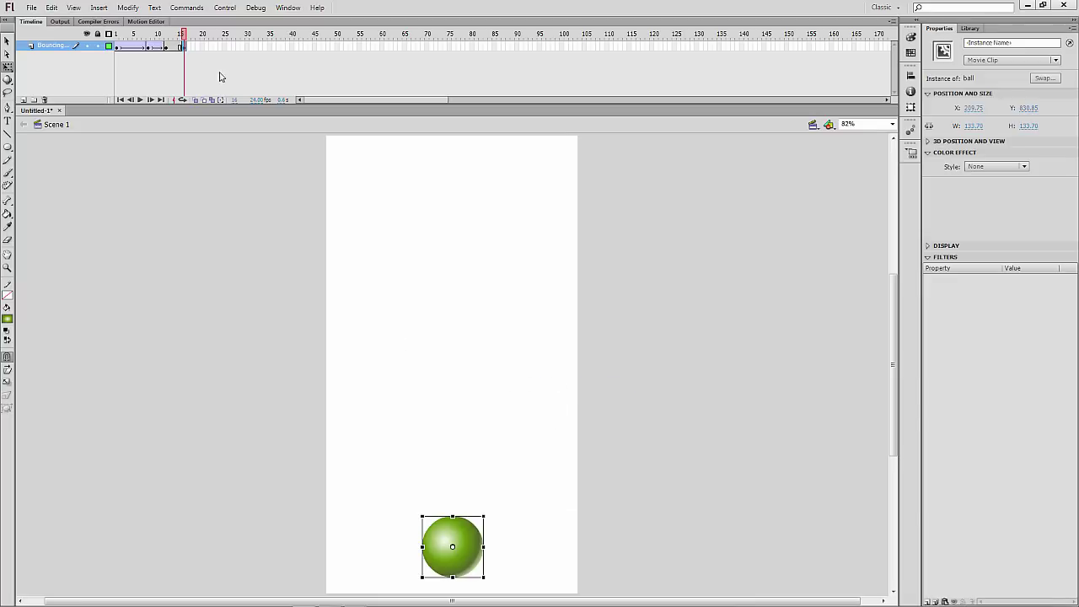
Create a classic tween from the squashed ball at frame 12 to frame 16, with an ease of -100 (in)
left_click_drag(184, 35, 184, 68)
left_click(225, 152)
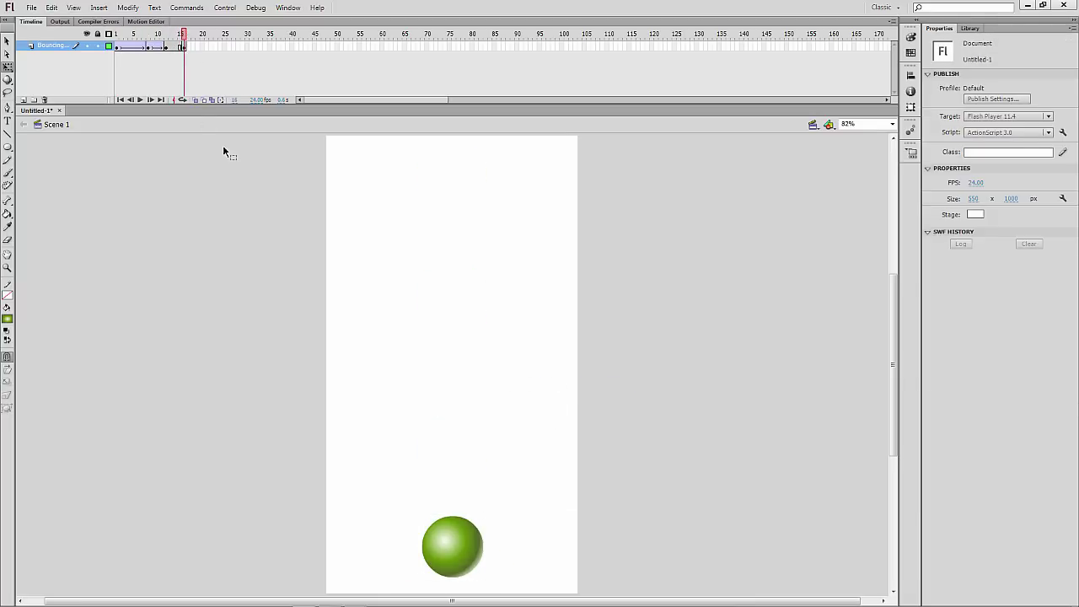
left_click(166, 47)
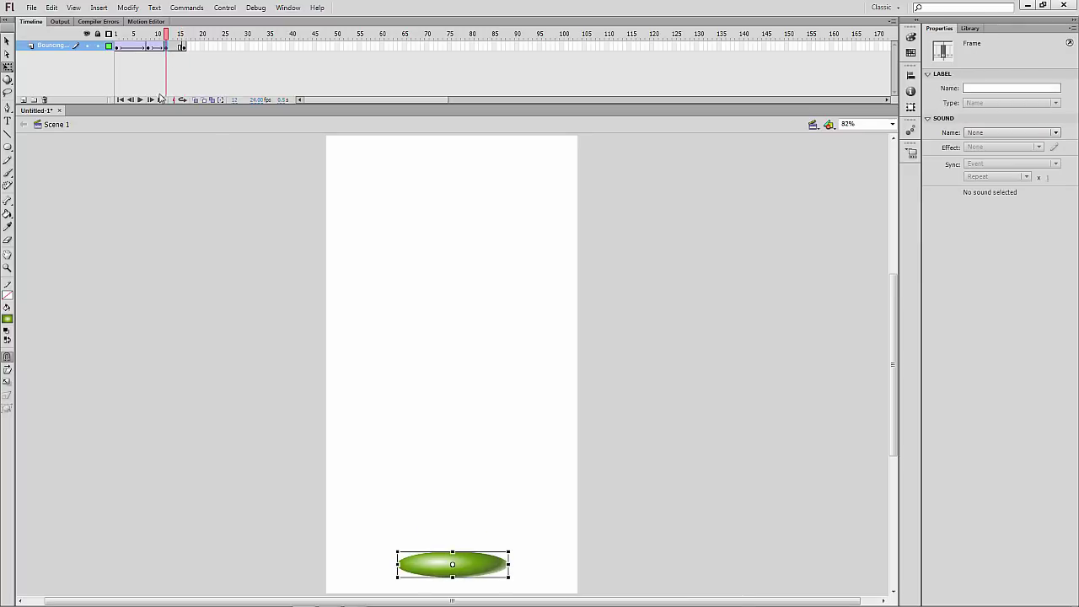
right_click(168, 51)
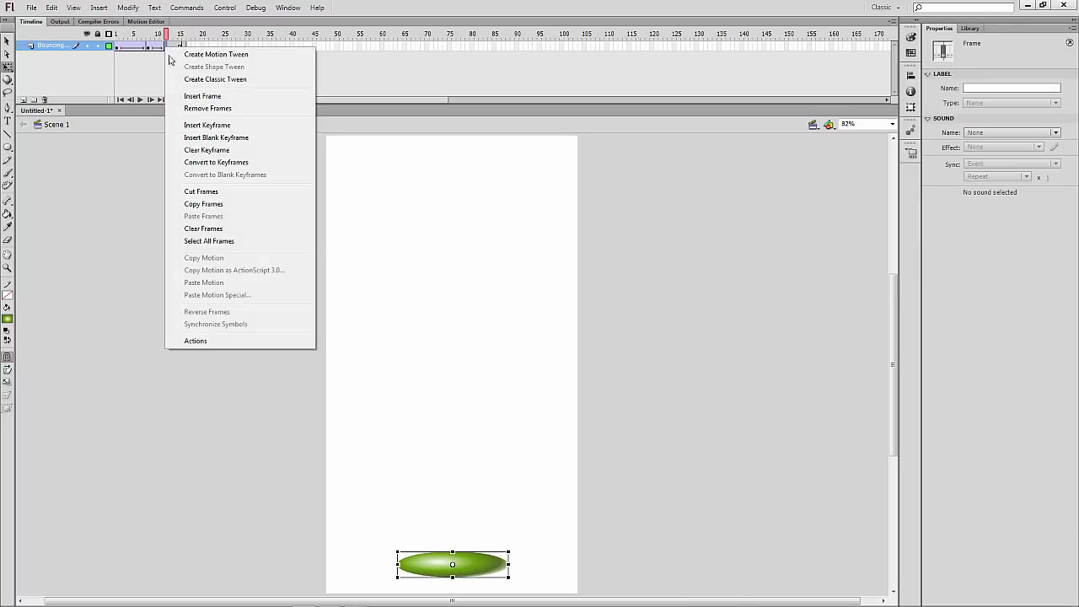
left_click(196, 80)
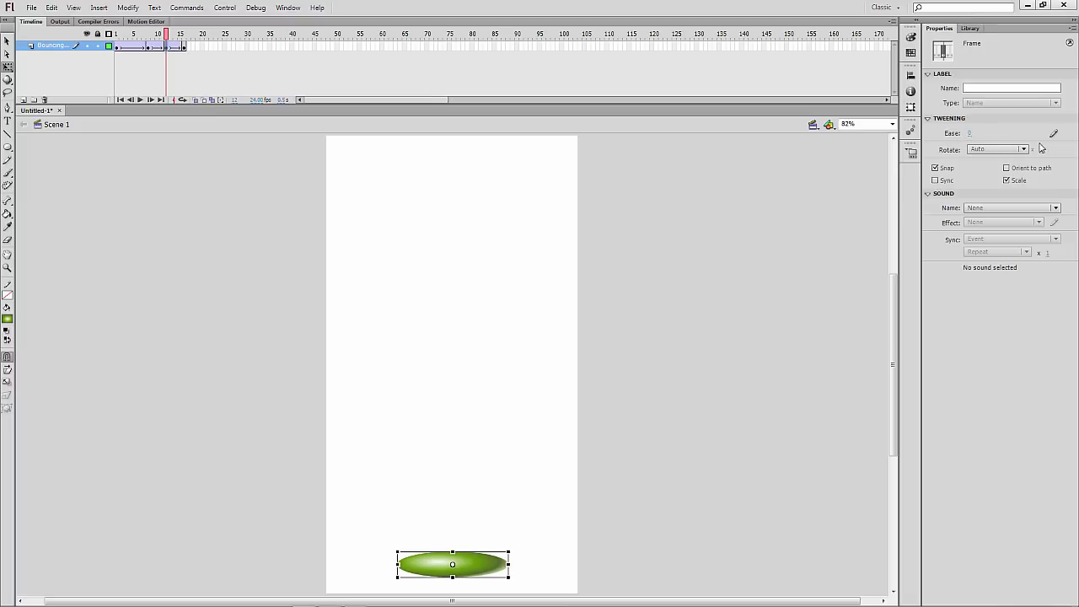
left_click_drag(968, 134, 761, 136)
Scrub through the animation from frame 1 to 16, and insert a blank keyframe at frame 24
left_click(119, 44)
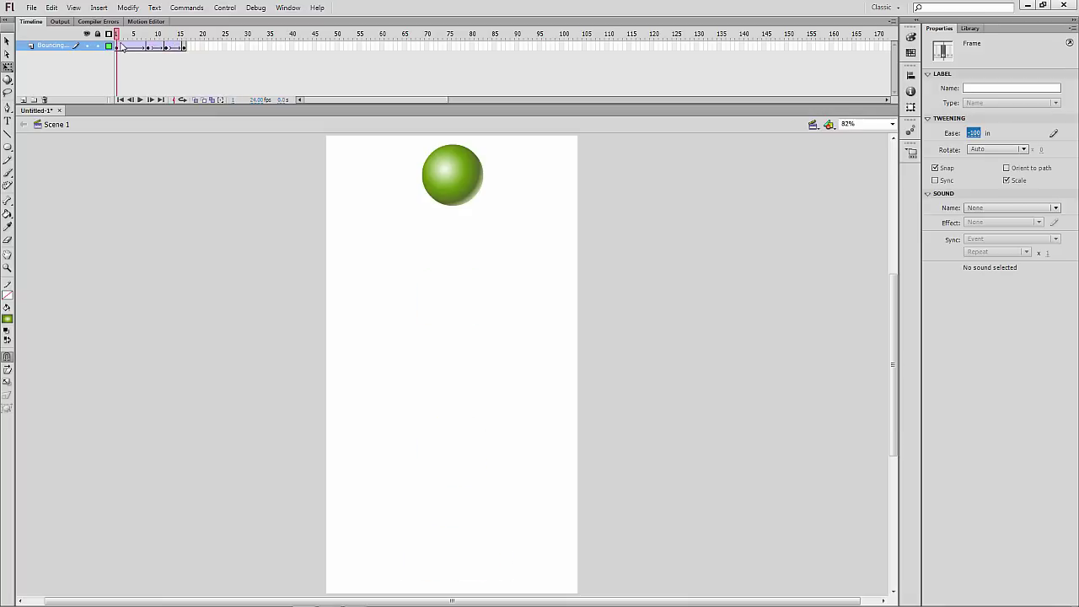
left_click_drag(120, 45, 190, 58)
left_click(190, 58)
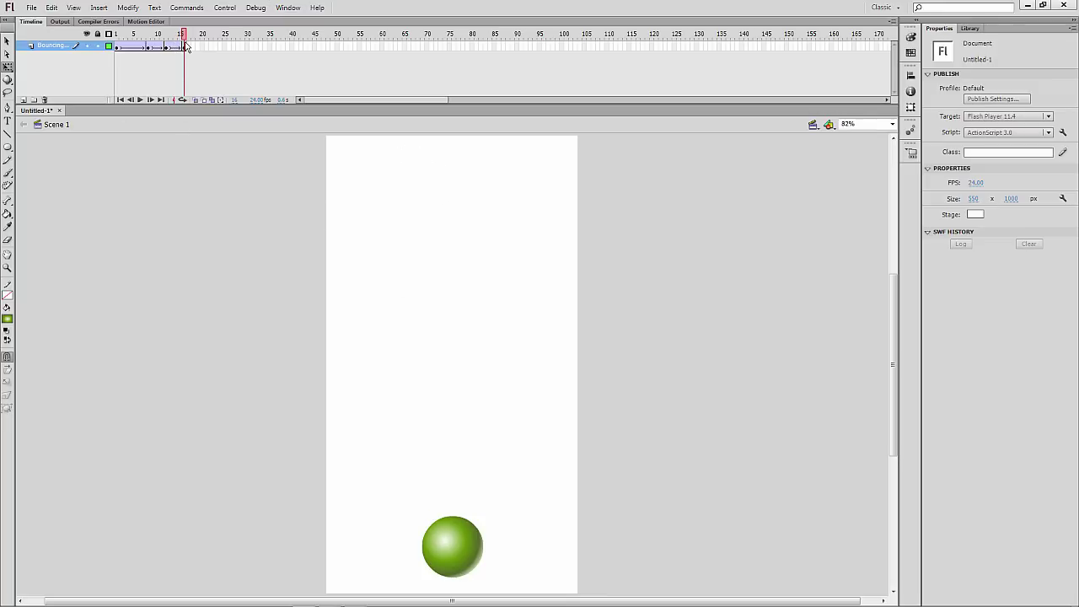
left_click(221, 46)
key("F7")
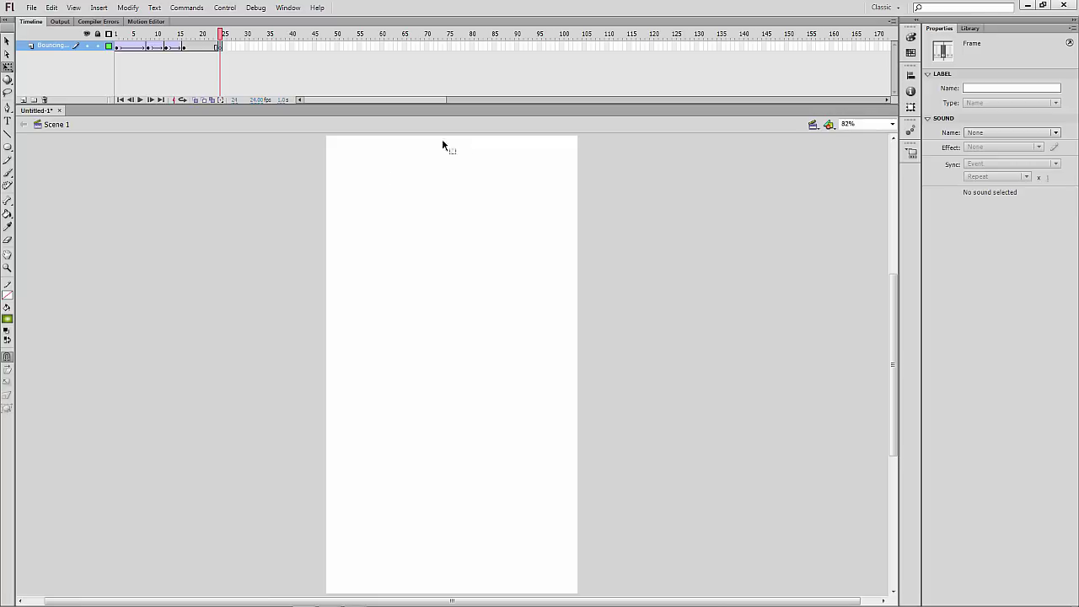
Copy the ball from frame 1 and paste it in place at frame 24
left_click(117, 46)
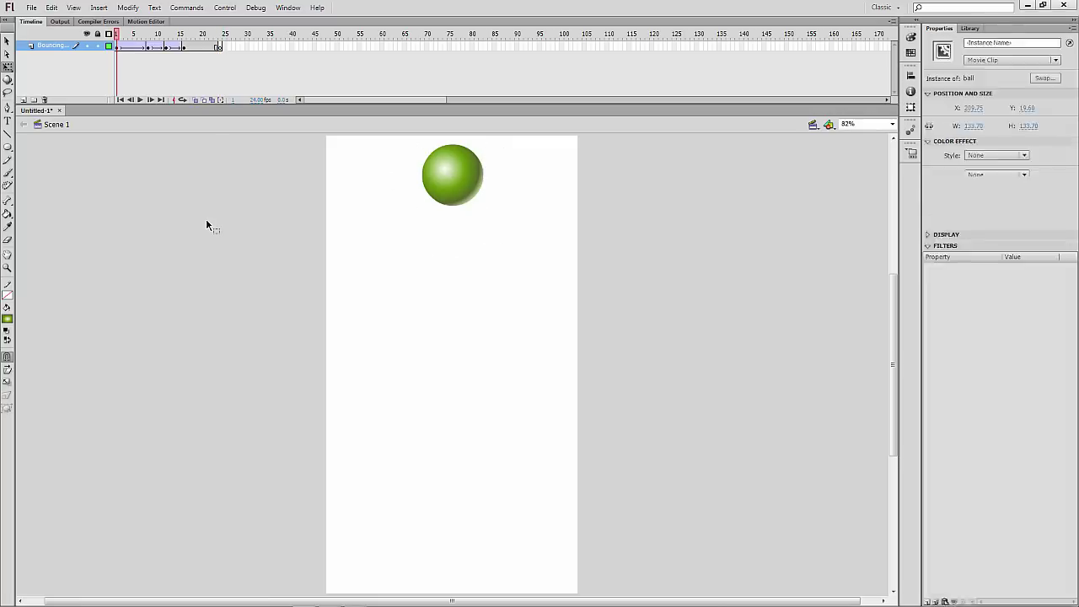
left_click(464, 183)
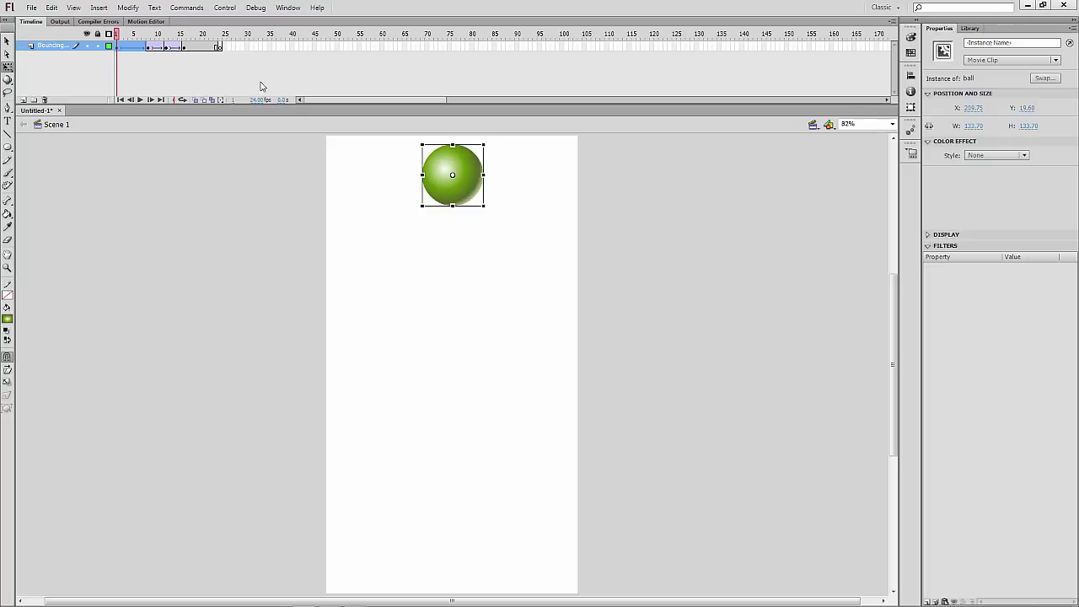
left_click(221, 47)
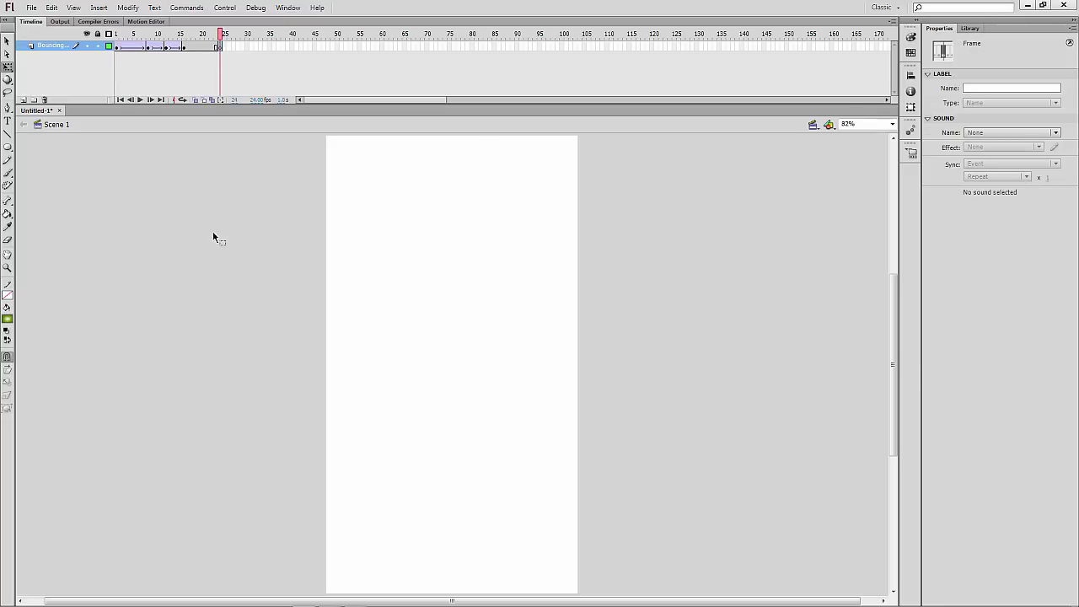
left_click(471, 190)
right_click(472, 190)
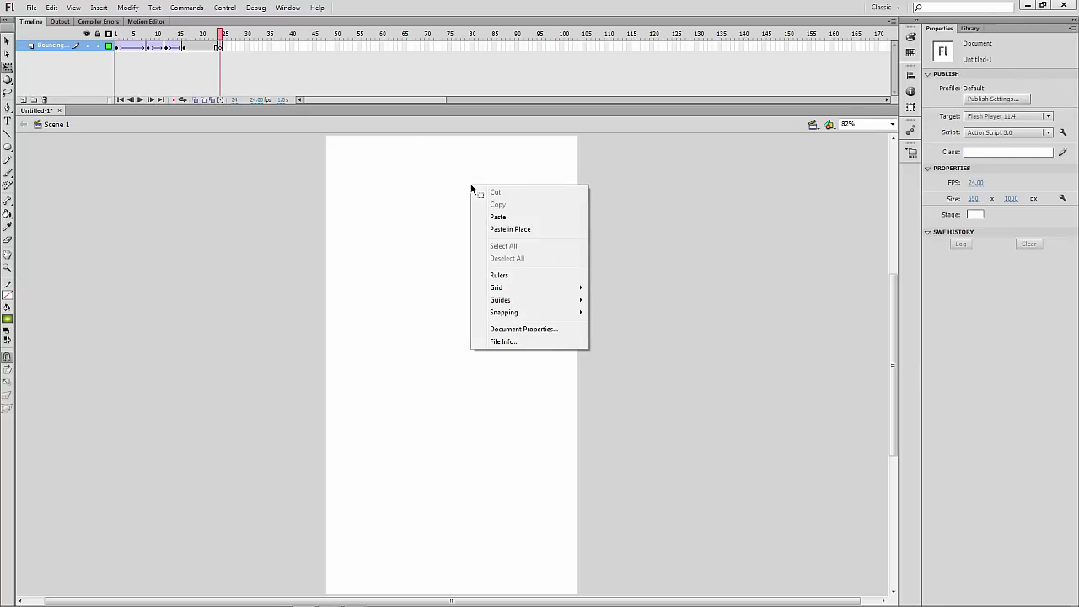
left_click(485, 229)
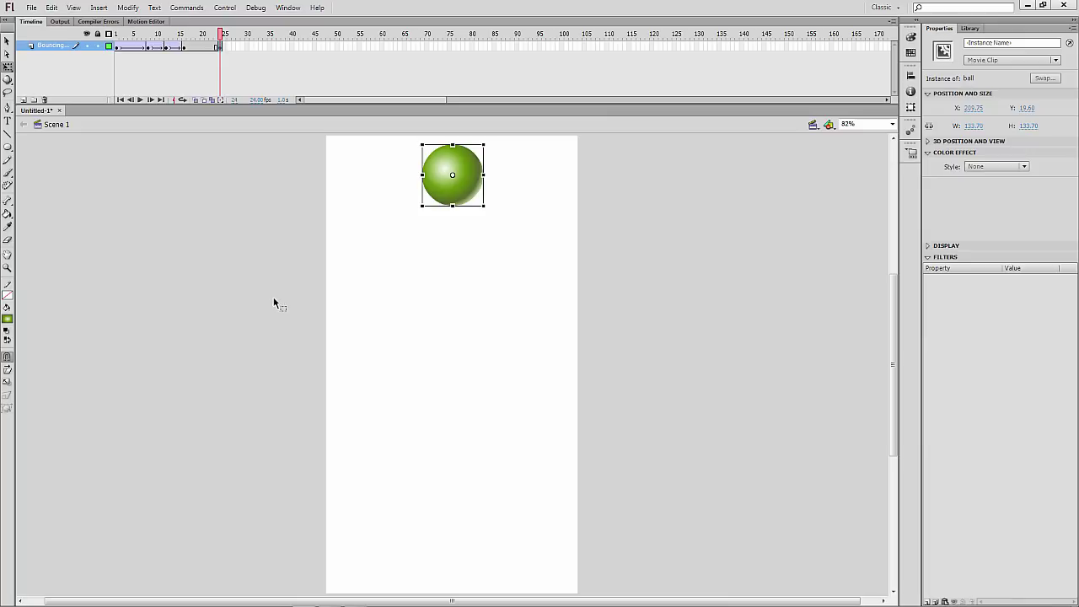
mouse_move(220, 39)
left_mouse_down()
mouse_move(181, 42)
mouse_move(220, 49)
left_mouse_up()
left_click(239, 247)
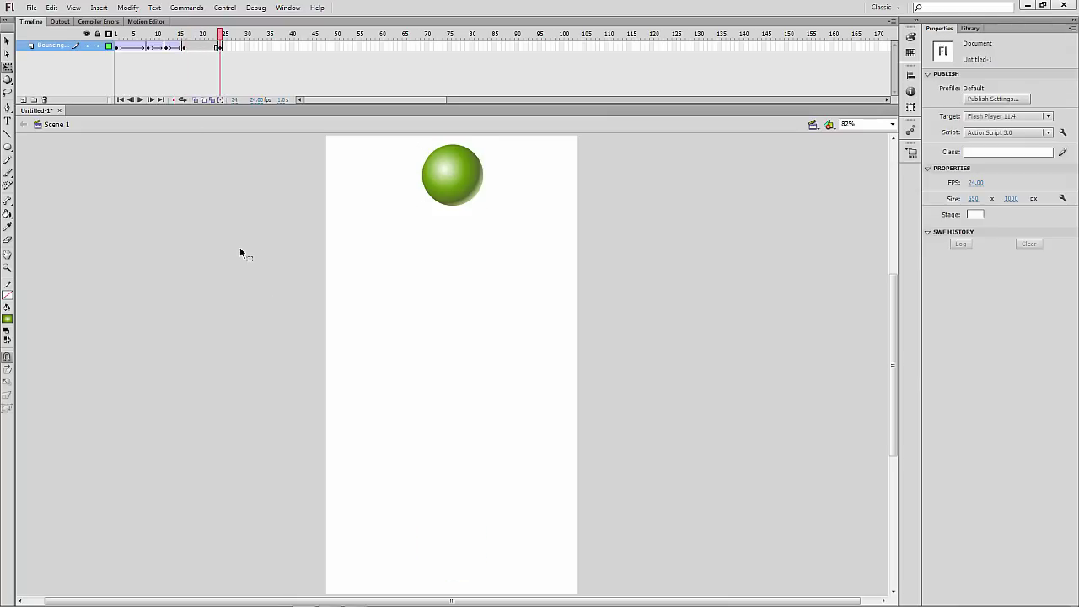
Create a classic tween from frame 16 to frame 24 and set its ease to 100 (out)
left_click(184, 47)
right_click(185, 51)
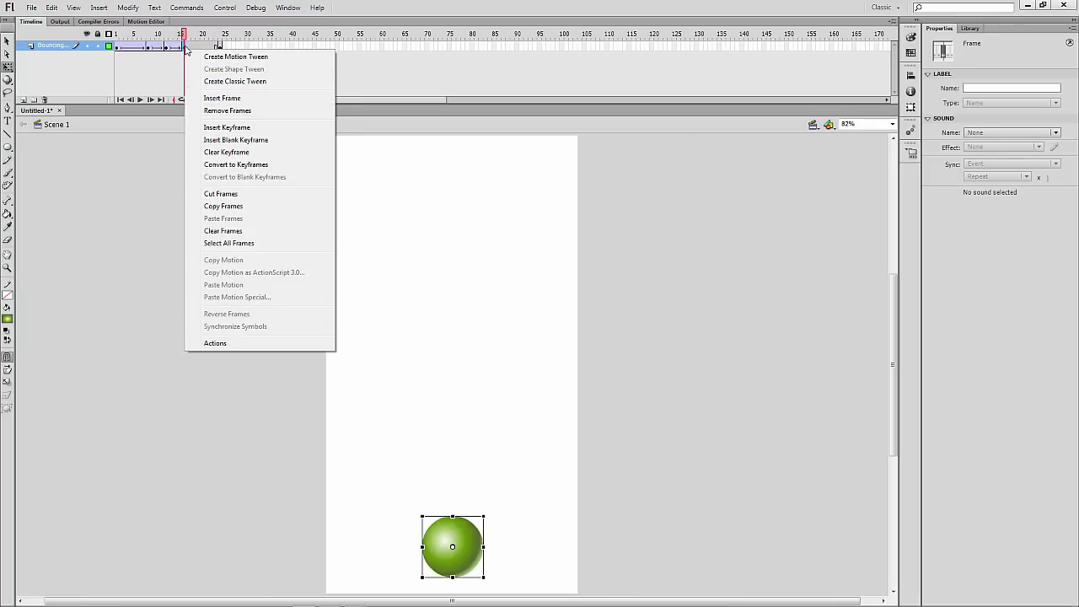
left_click(221, 80)
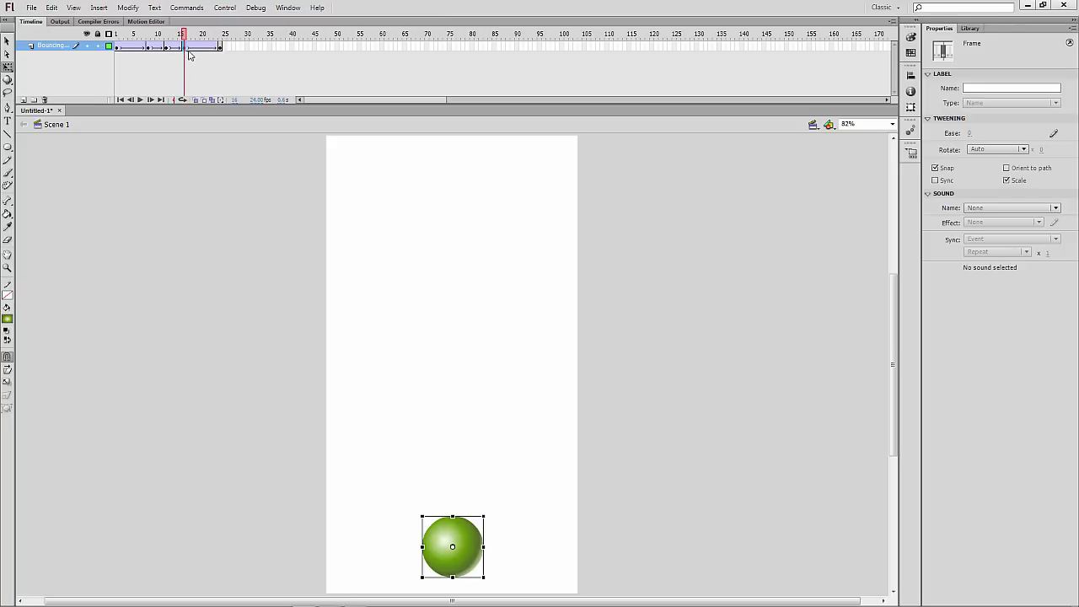
left_click_drag(974, 136, 1076, 139)
Play the bounce in a loop over frames 1 to 24, turn looping off, and return to frame 1
left_click(182, 100)
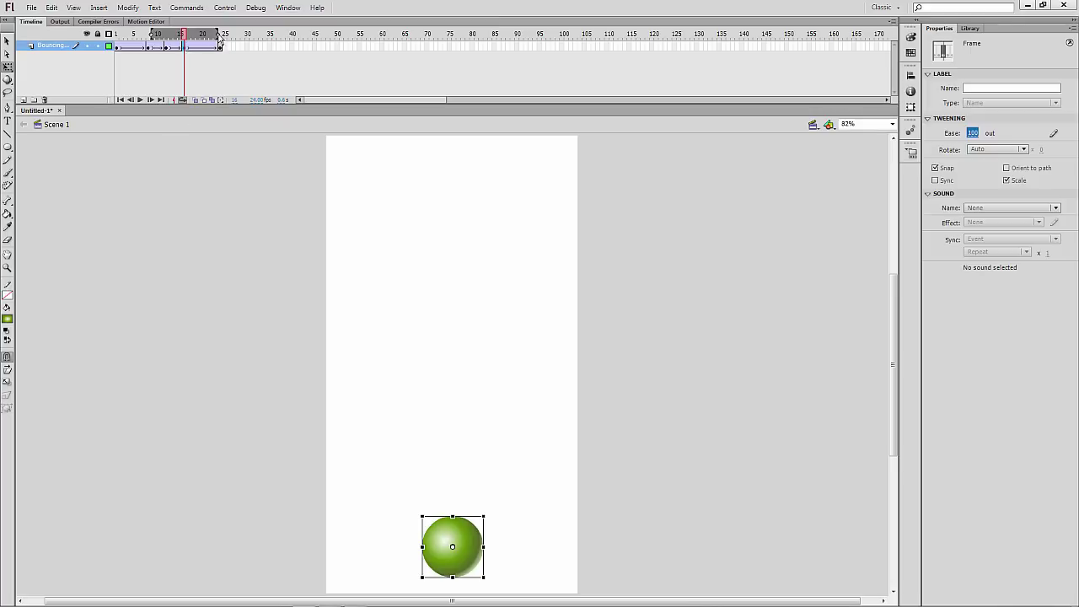
left_click_drag(217, 34, 223, 34)
left_click_drag(152, 36, 102, 43)
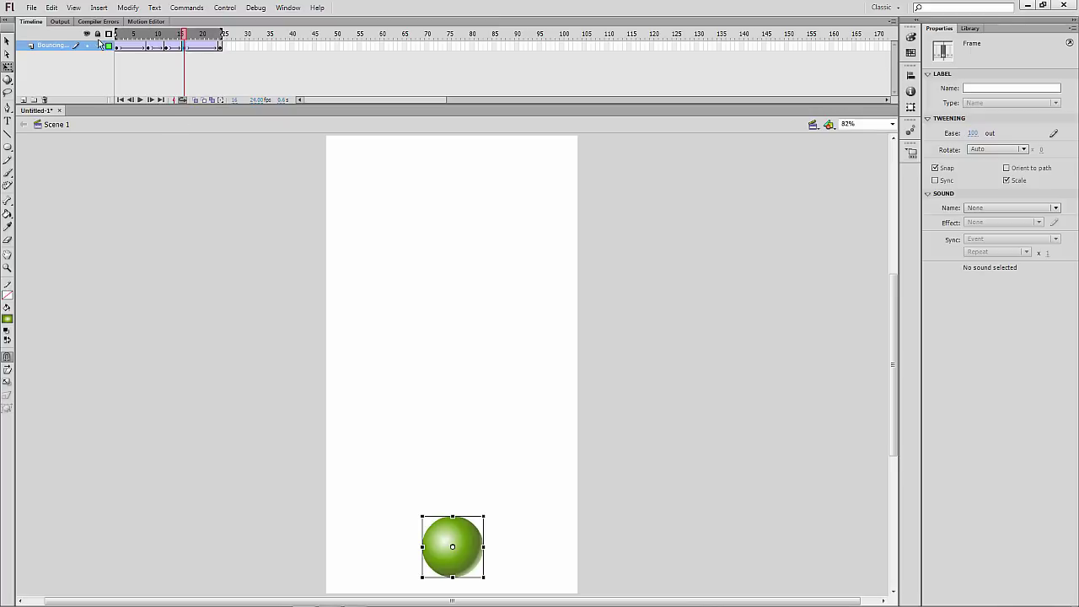
left_click(295, 95)
left_click(139, 99)
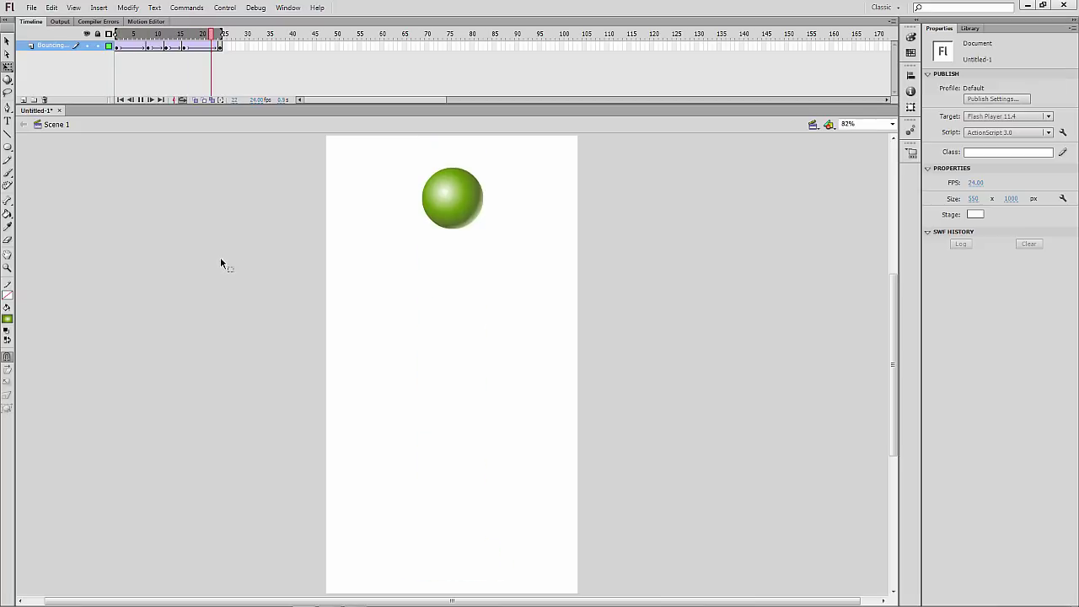
left_click(166, 36)
left_click(183, 102)
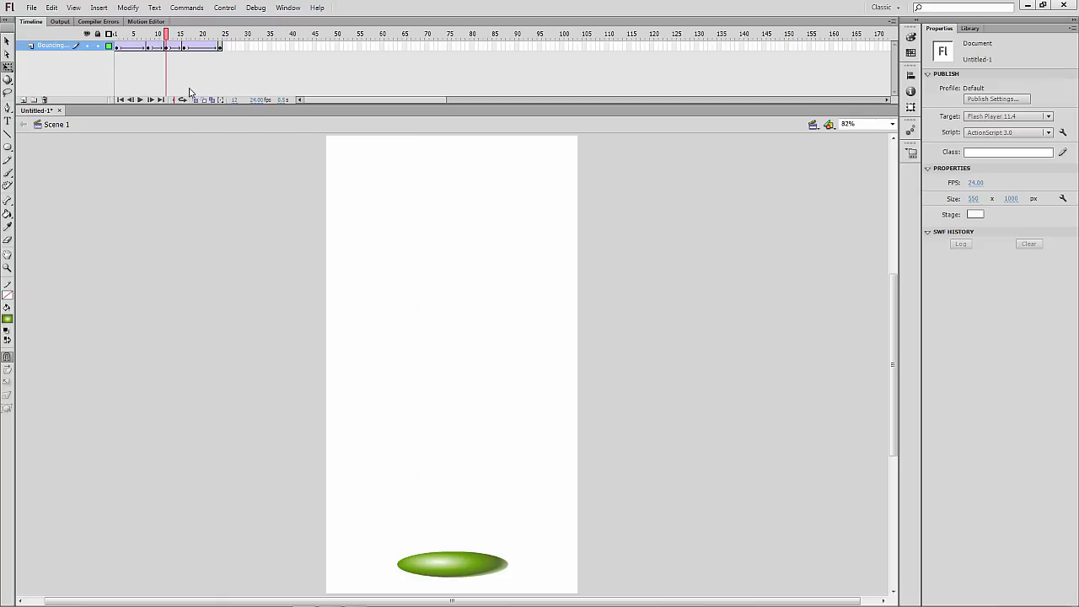
left_click_drag(167, 35, 101, 35)
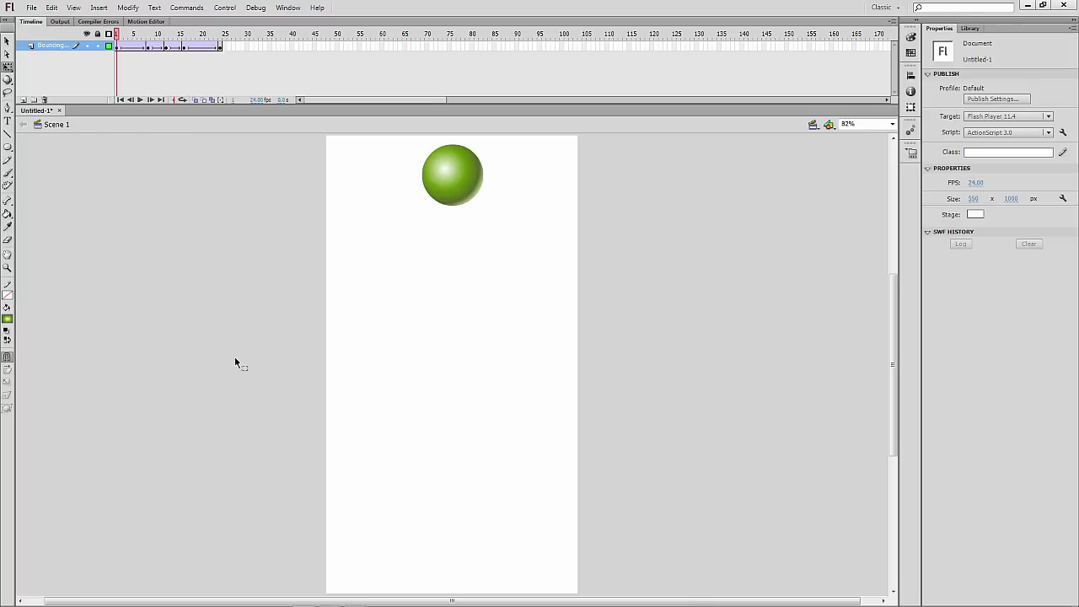
Try moving the ball at frame 1 sideways to about X 40, scrub the motion, and undo the move
mouse_move(119, 36)
left_mouse_down()
mouse_move(218, 36)
mouse_move(117, 36)
left_mouse_up()
left_click_drag(455, 180, 376, 179)
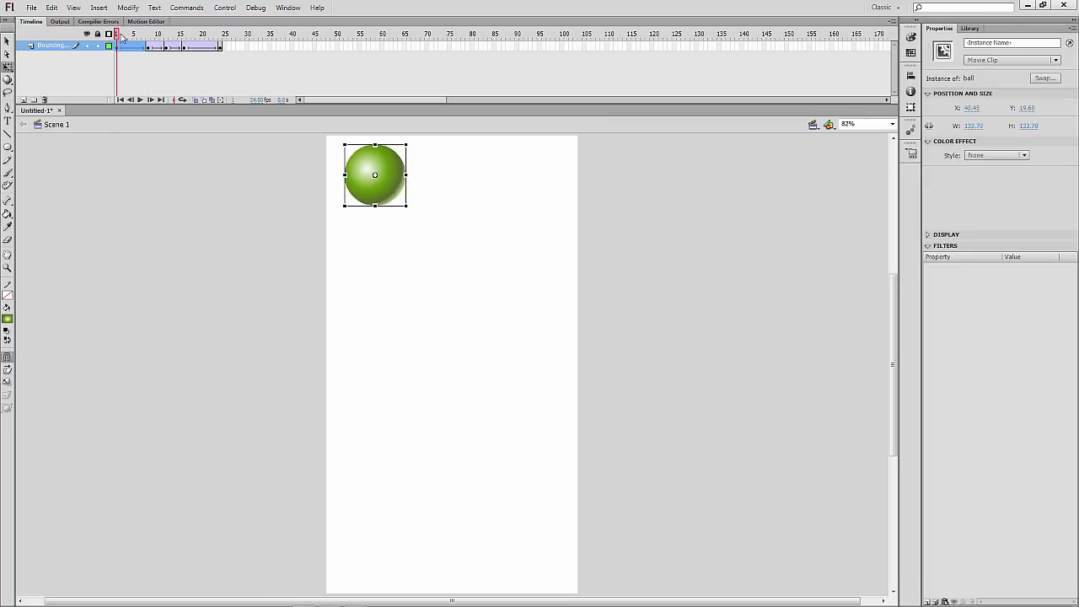
mouse_move(120, 36)
left_mouse_down()
mouse_move(155, 42)
mouse_move(129, 47)
mouse_move(161, 56)
mouse_move(121, 49)
mouse_move(114, 36)
left_mouse_up()
left_click(285, 365)
key("ctrl+z")
key("ctrl+z")
key("ctrl+z")
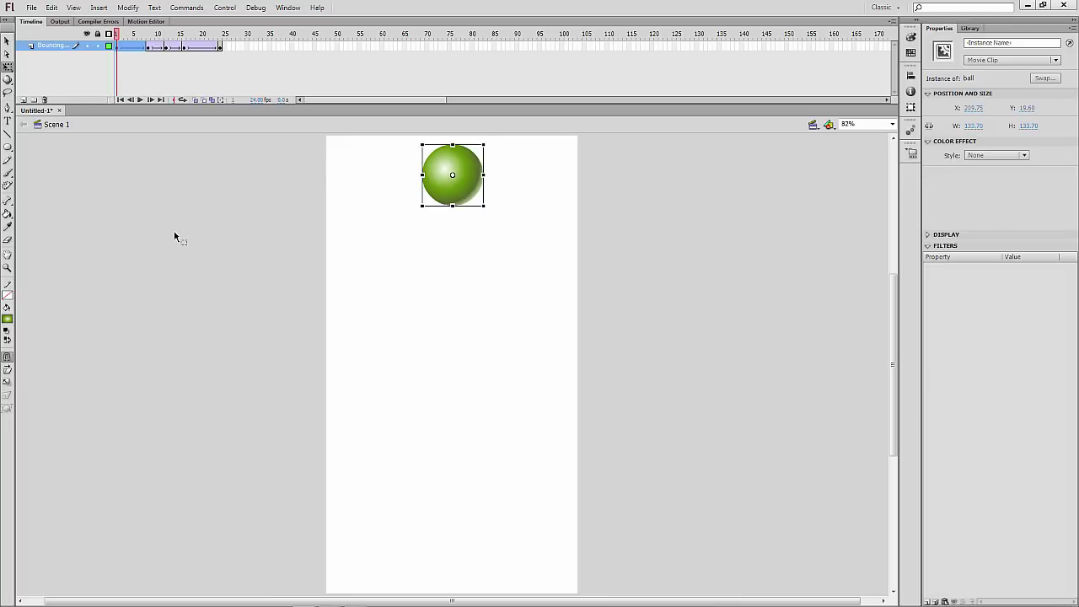
left_click(175, 237)
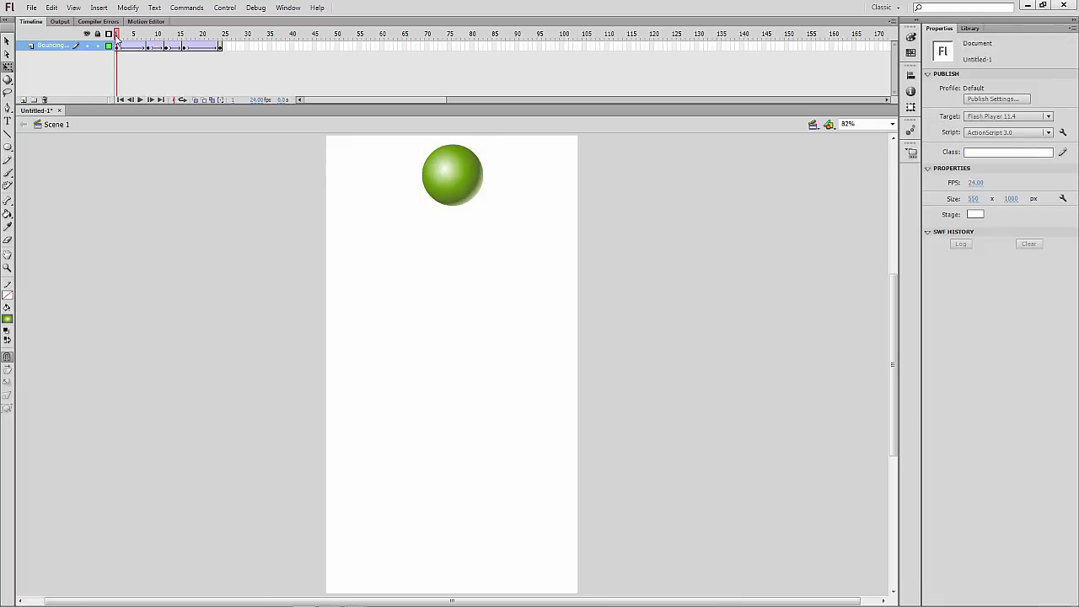
Scrub through the complete bounce between frames 1 and 24
mouse_move(116, 36)
left_mouse_down()
mouse_move(195, 32)
mouse_move(114, 23)
left_mouse_up()
left_click(503, 48)
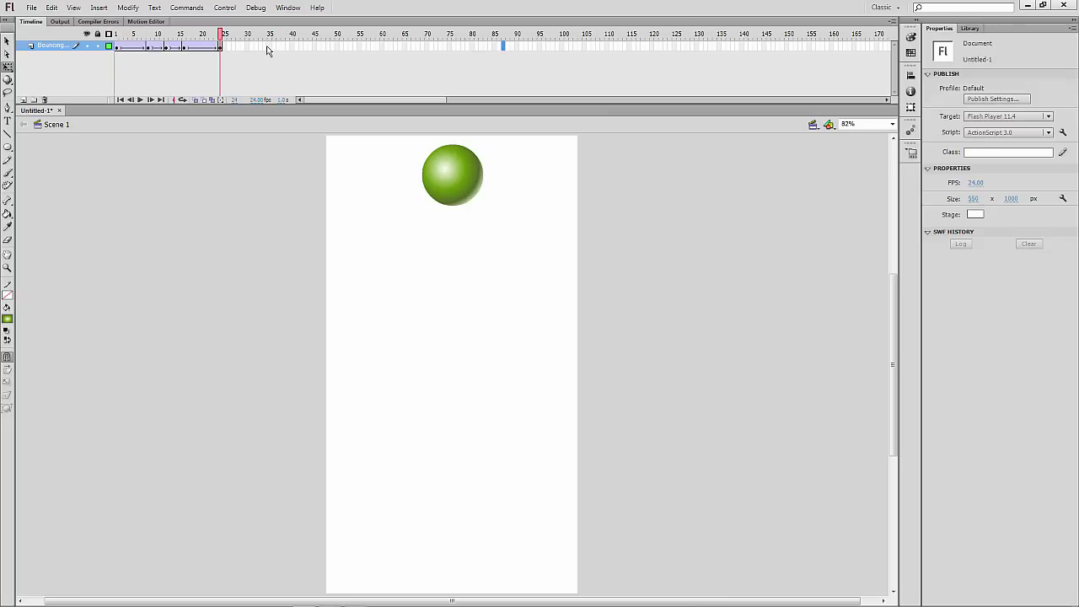
left_click_drag(220, 35, 38, 37)
Try moving the final keyframe from frame 24 to frame 32, and undo the change
left_click(221, 47)
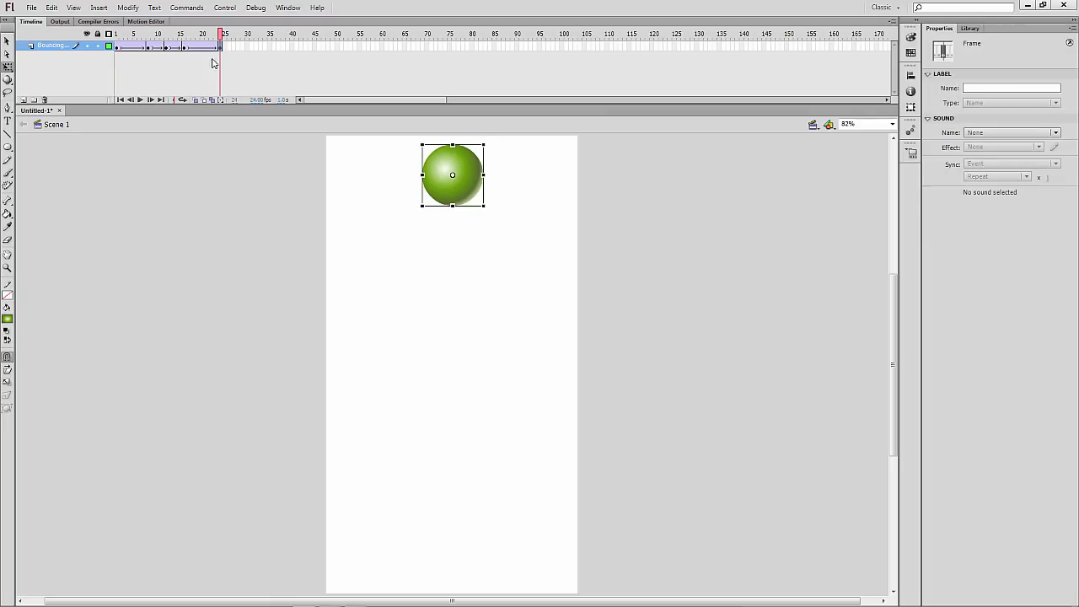
left_click_drag(220, 53, 256, 49)
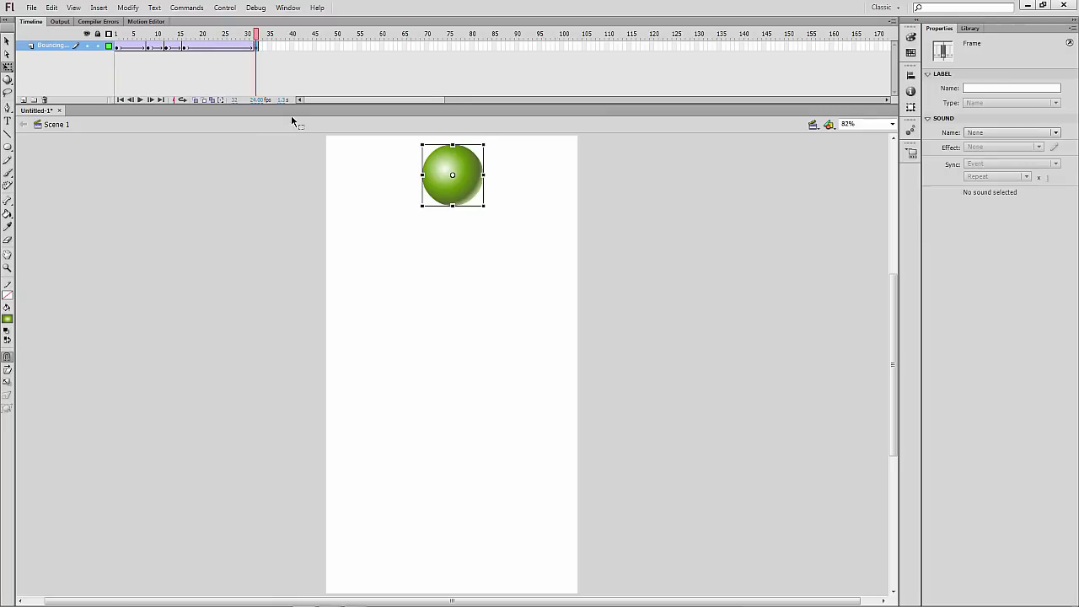
key("ctrl+z")
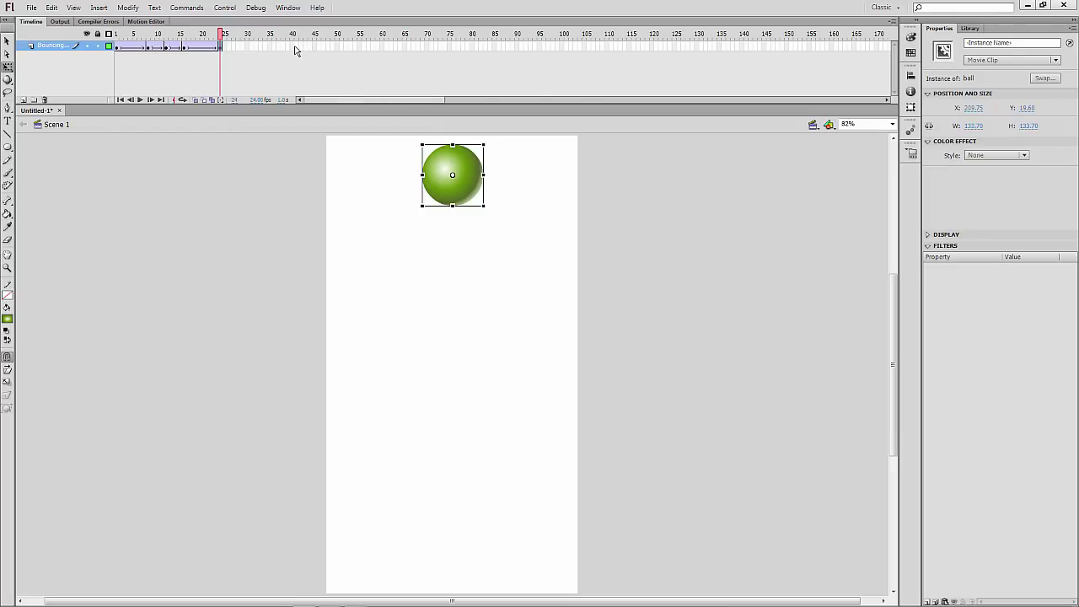
left_click_drag(295, 50, 536, 56)
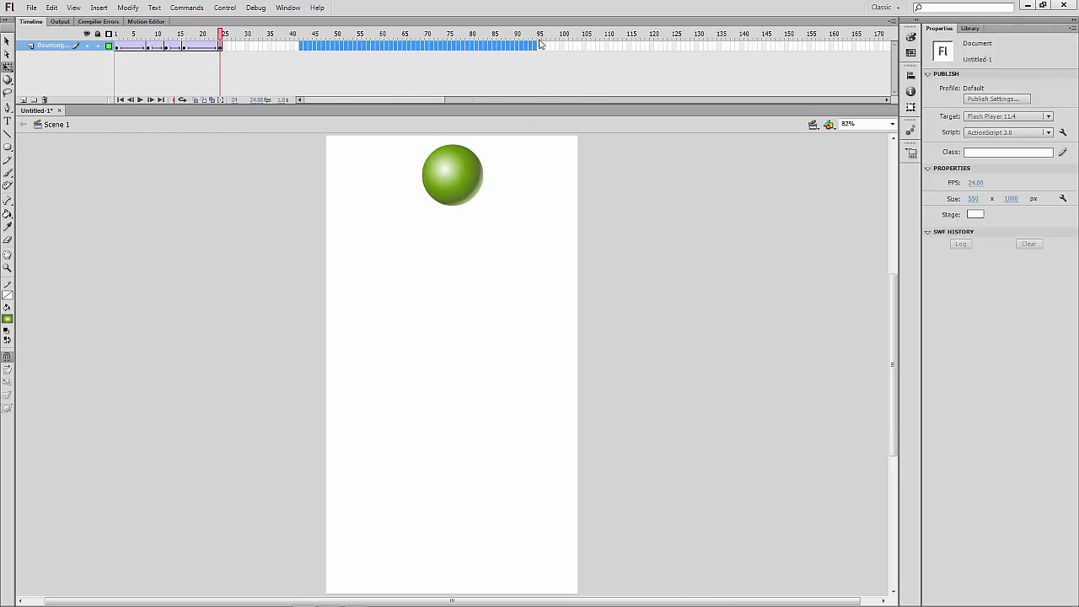
left_click(425, 66)
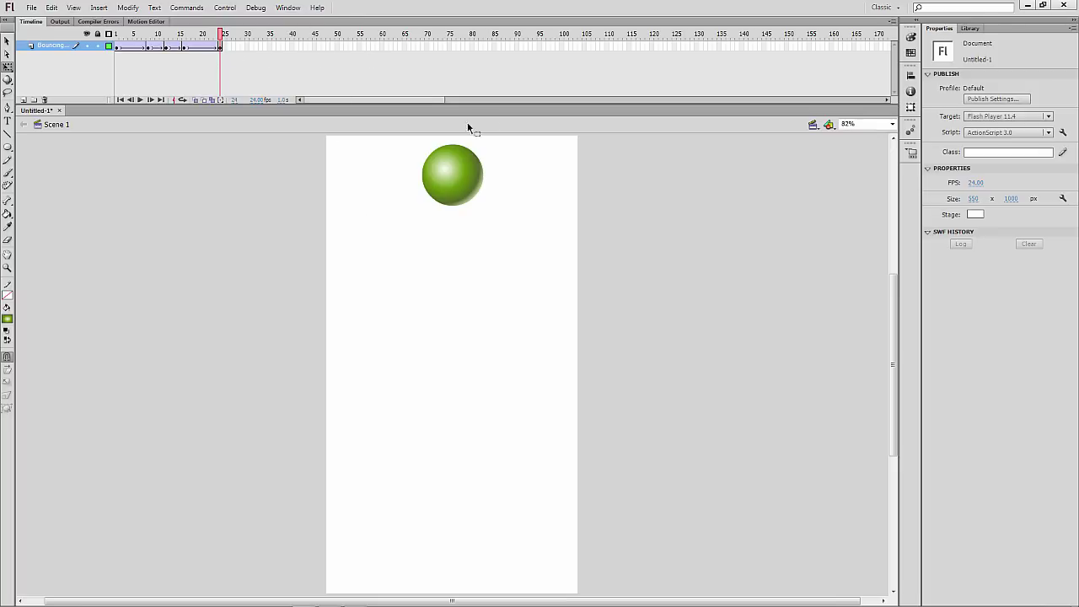
left_click(692, 46)
left_click(220, 49)
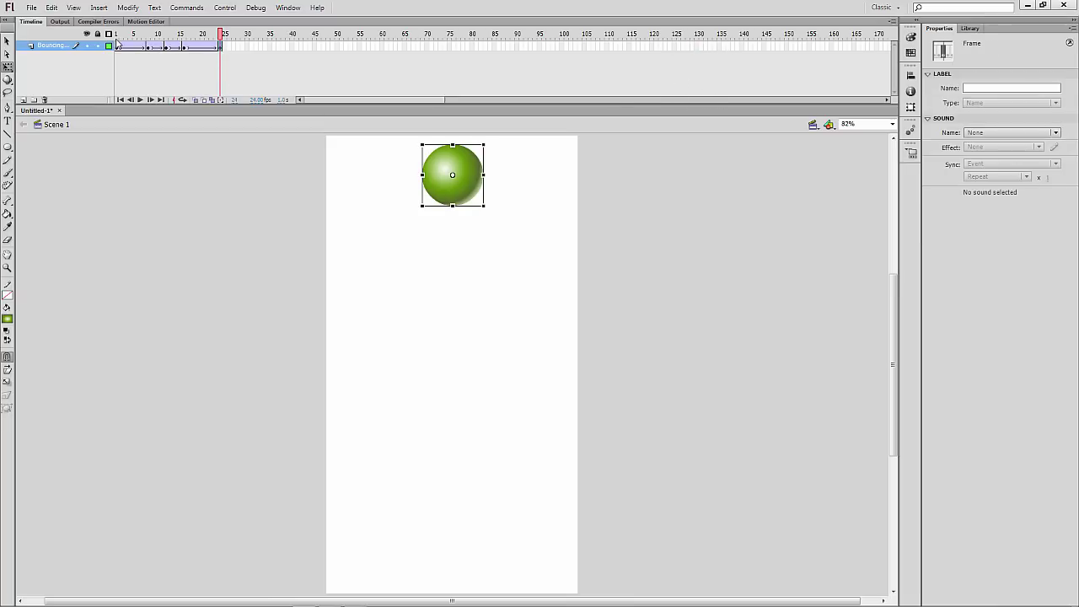
Play the bounce from frame 1 and try selecting different frame ranges on the ball layer, clearing each selection
left_click(118, 47)
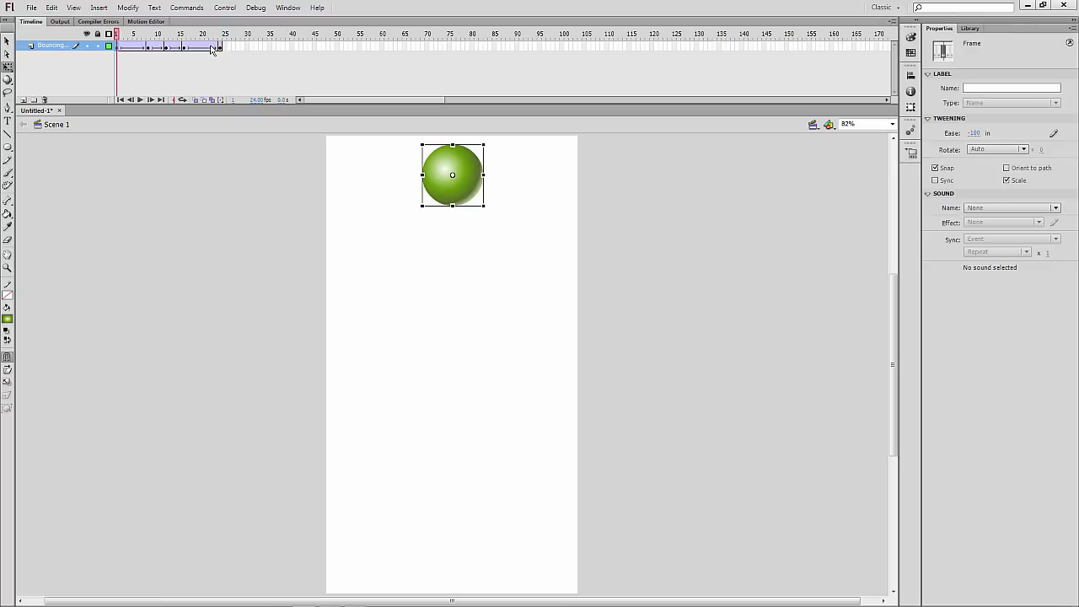
key("Return")
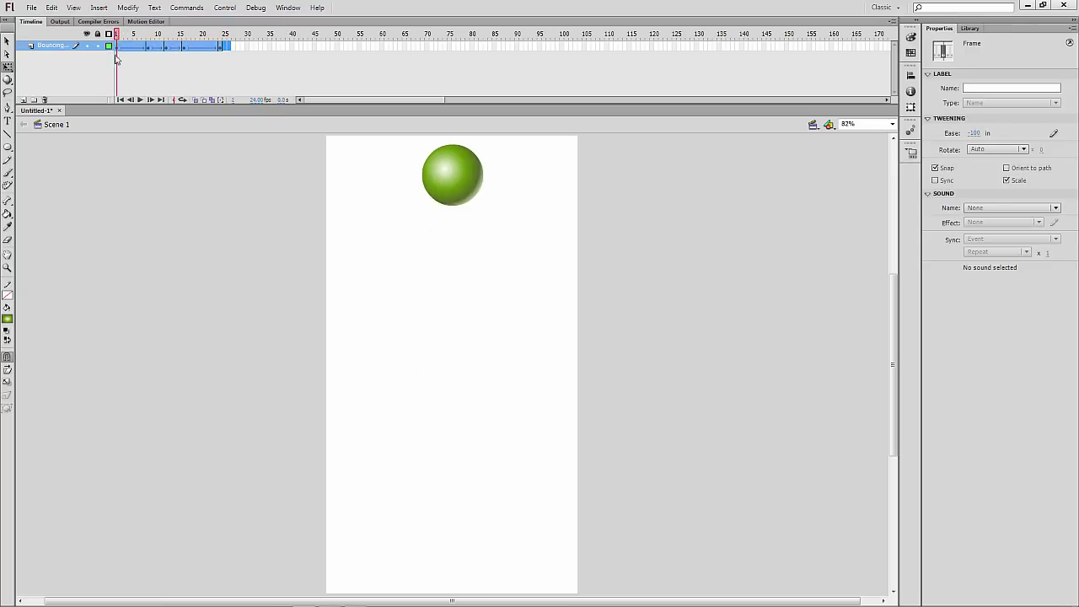
left_click(255, 69)
left_click_drag(220, 48, 81, 61)
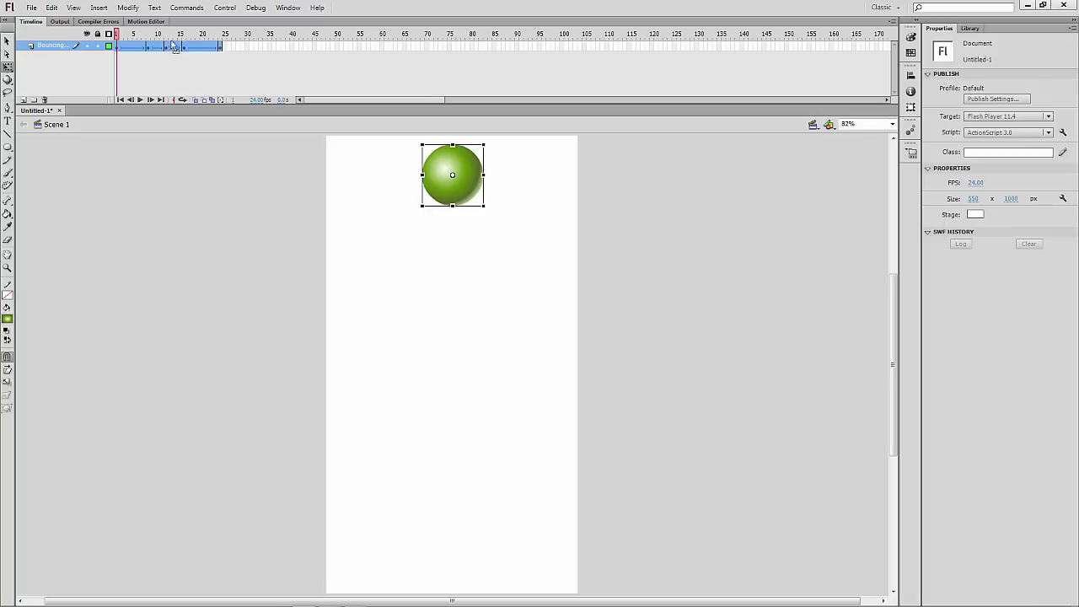
left_click(252, 49)
left_click(85, 92)
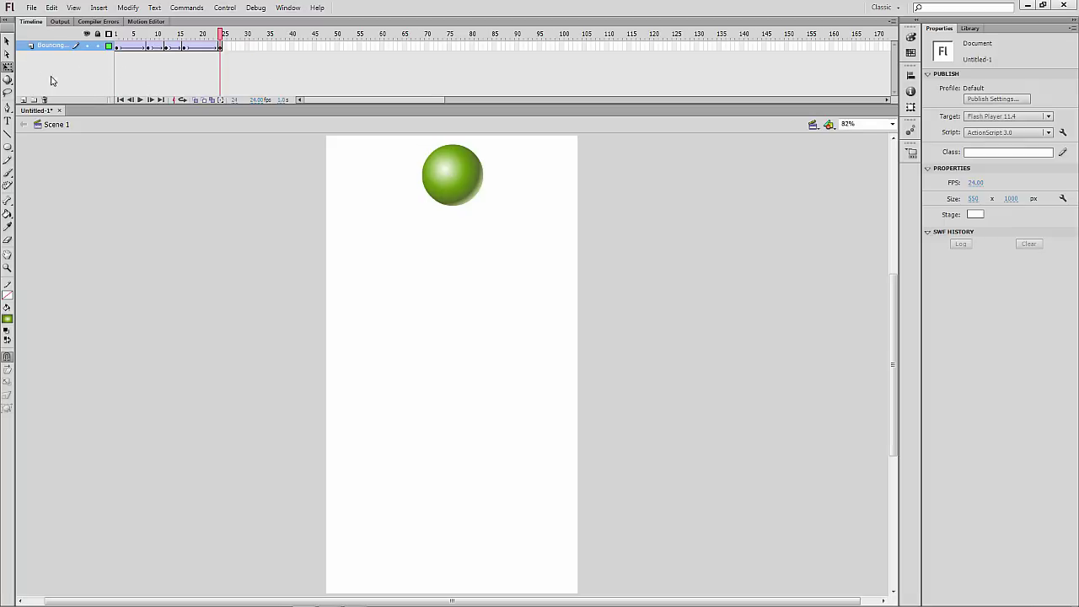
left_click(54, 47)
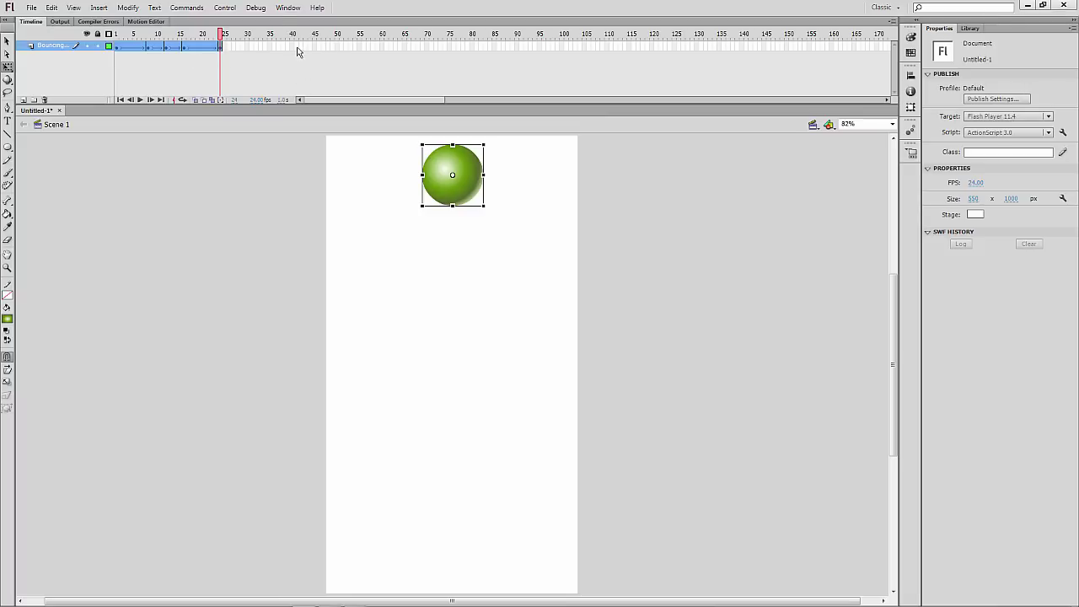
left_click_drag(338, 49, 539, 114)
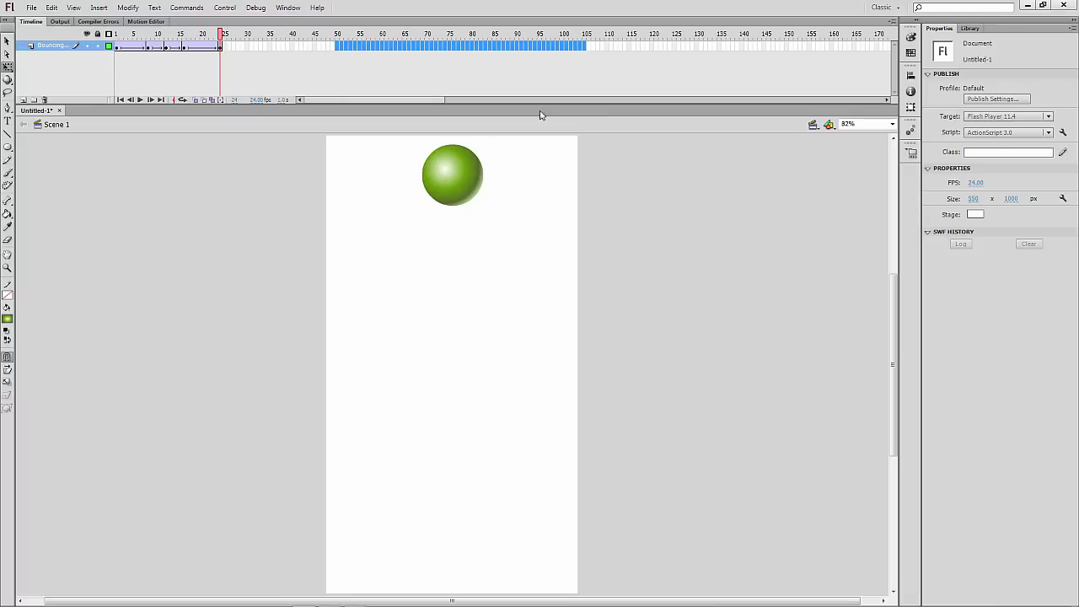
left_click(329, 76)
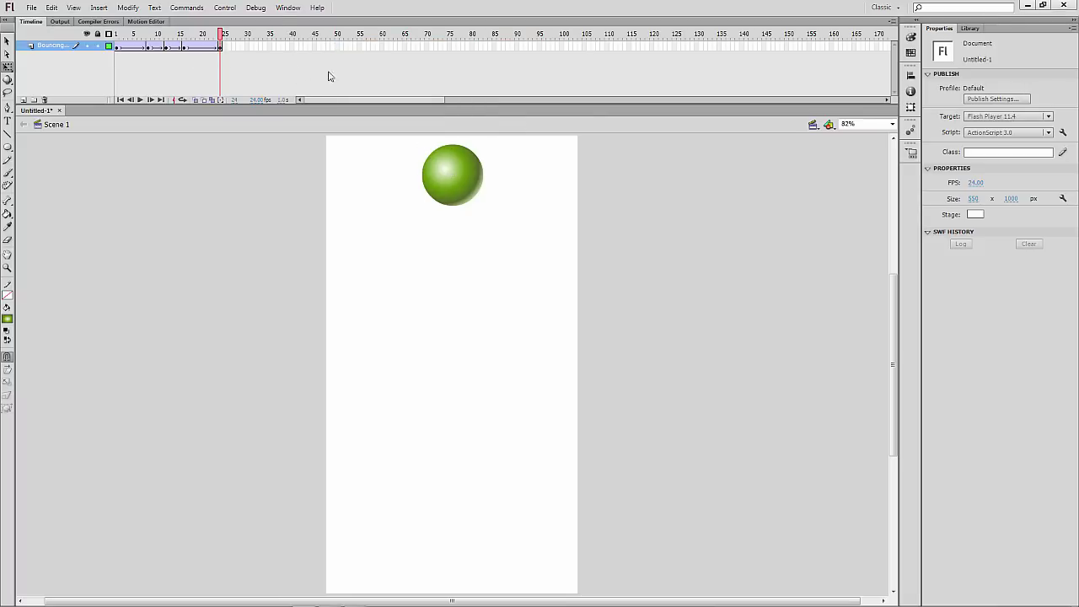
Try moving the final keyframe from frame 24 to frame 30, and undo the change
left_click(221, 47)
left_click_drag(222, 48, 247, 47)
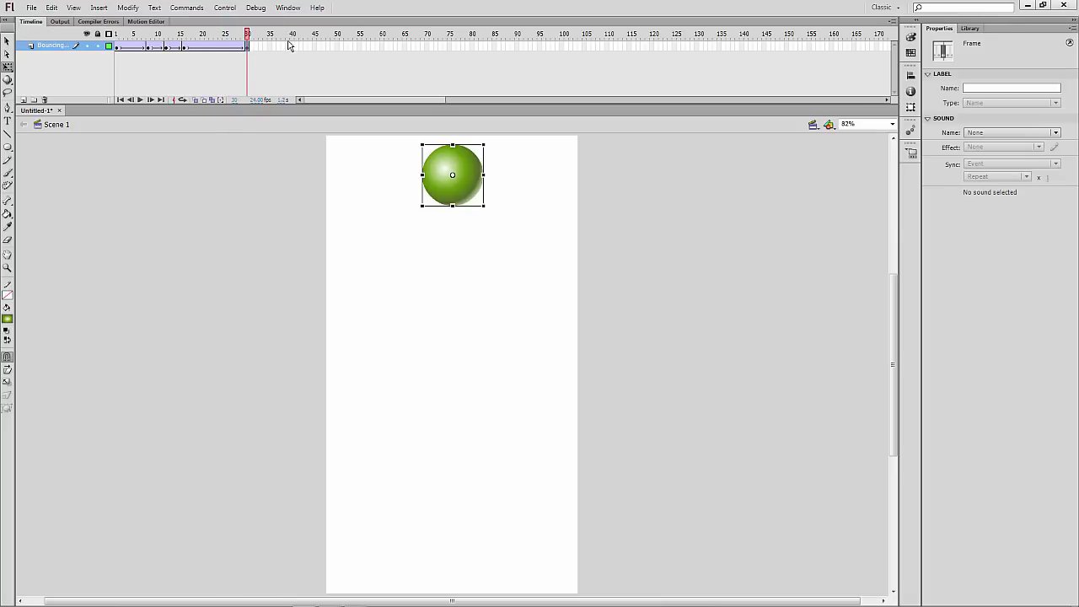
key("ctrl+z")
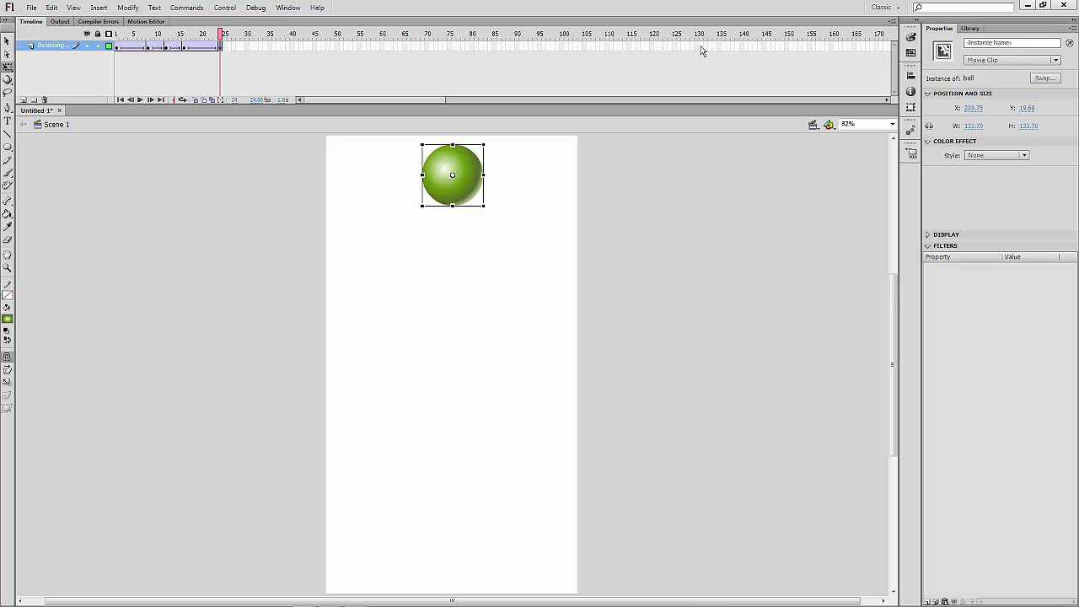
left_click_drag(698, 46, 424, 53)
left_click(463, 74)
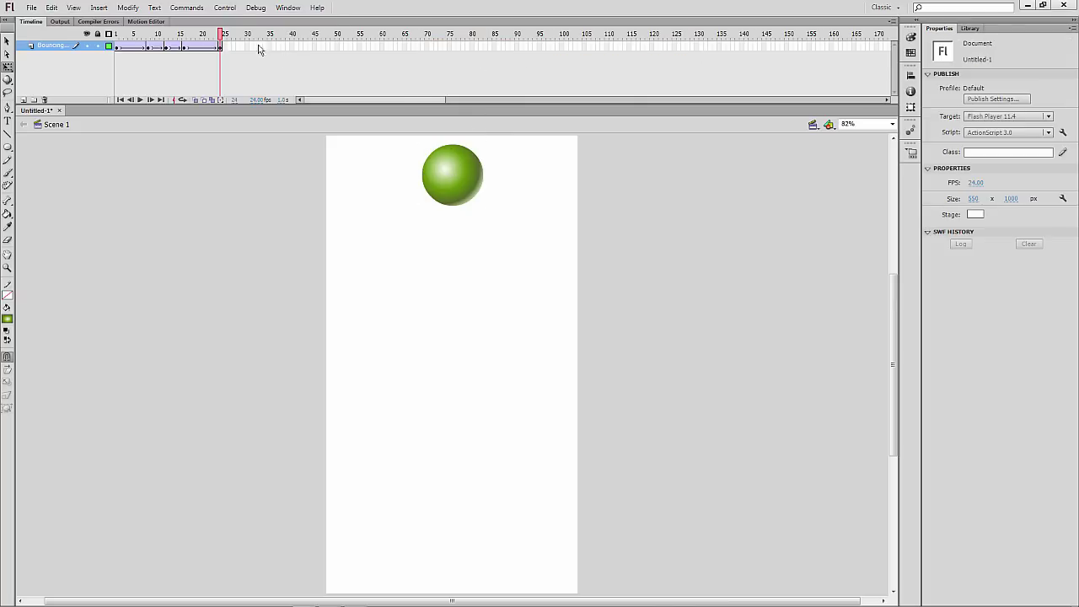
Return to frame 1, select every frame of the bouncing ball layer, and cut the frames
left_click_drag(222, 36, 71, 31)
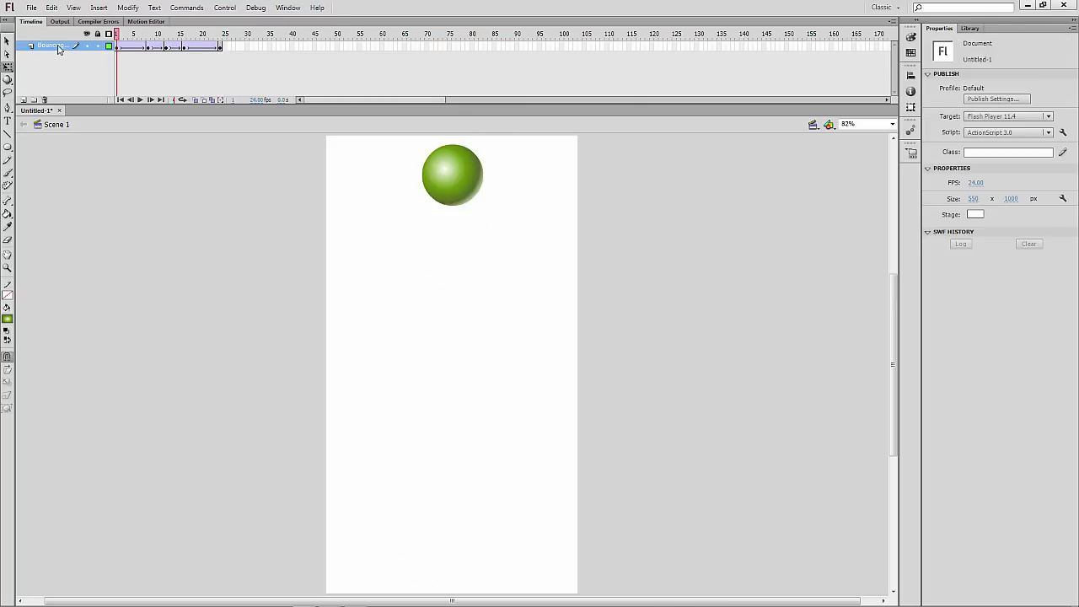
left_click(57, 46)
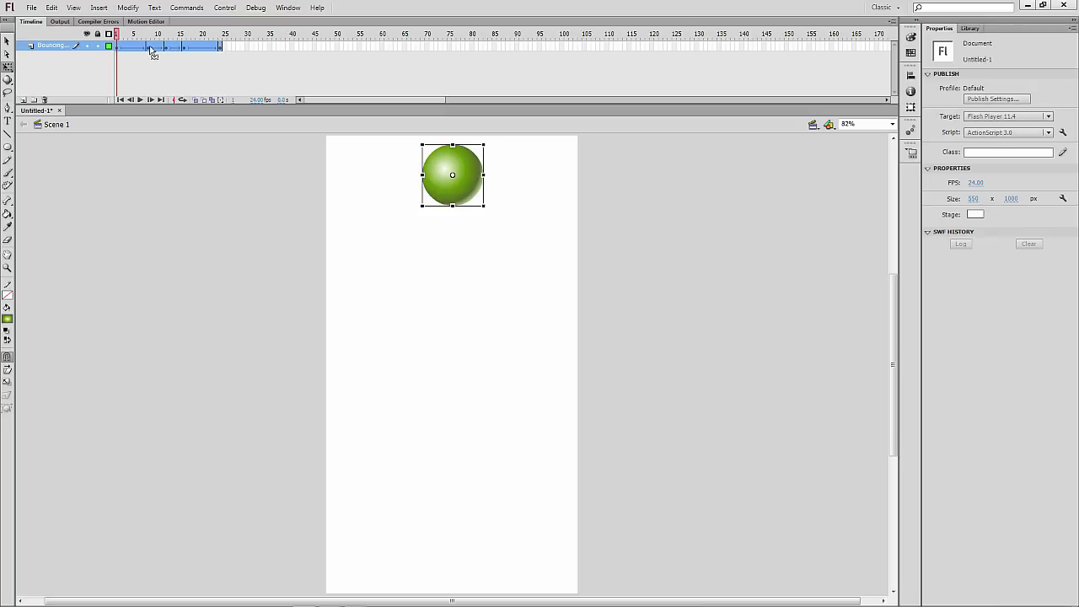
right_click(150, 51)
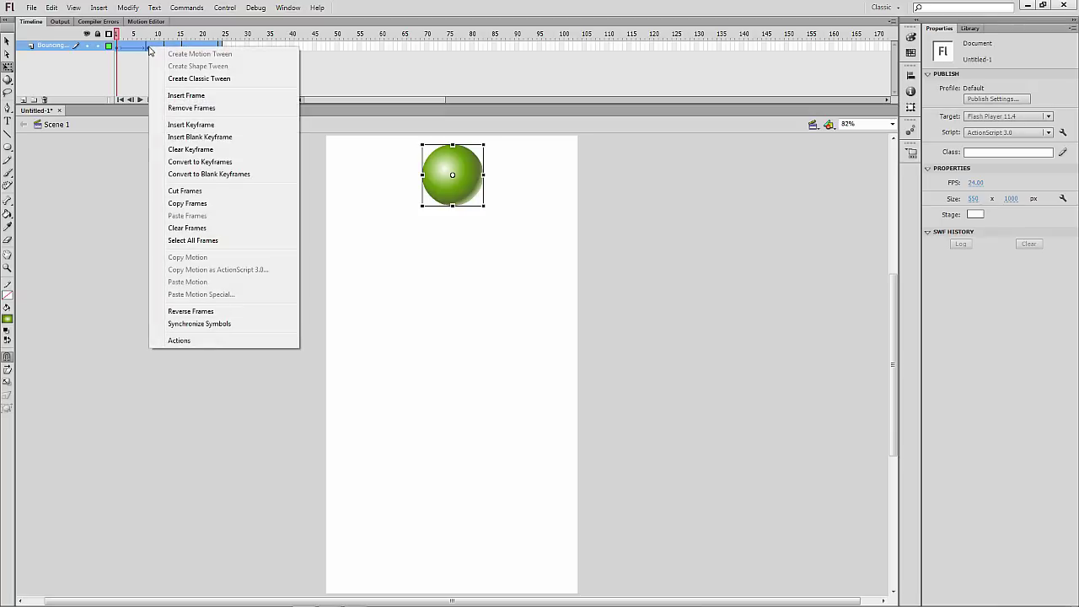
left_click(186, 191)
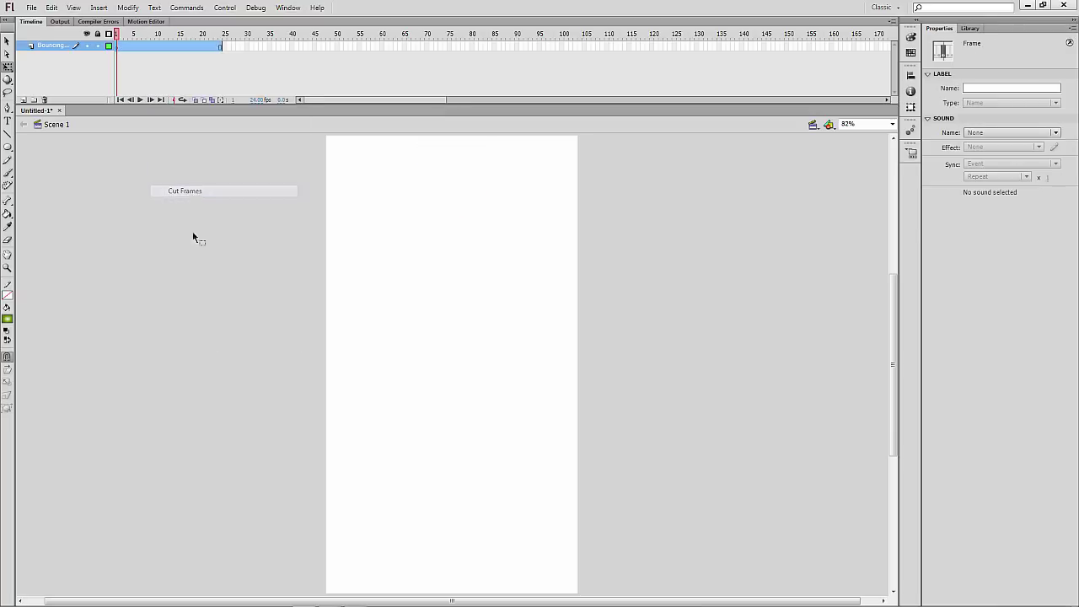
left_click(213, 352)
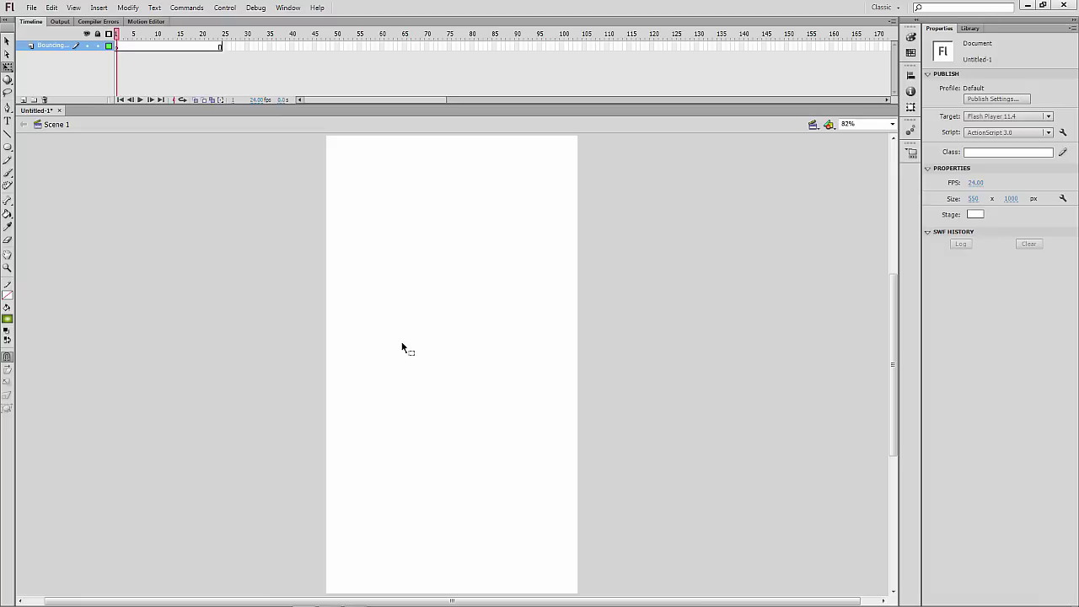
Create a new symbol named bouncing_ball with the type Graphic
left_click(98, 7)
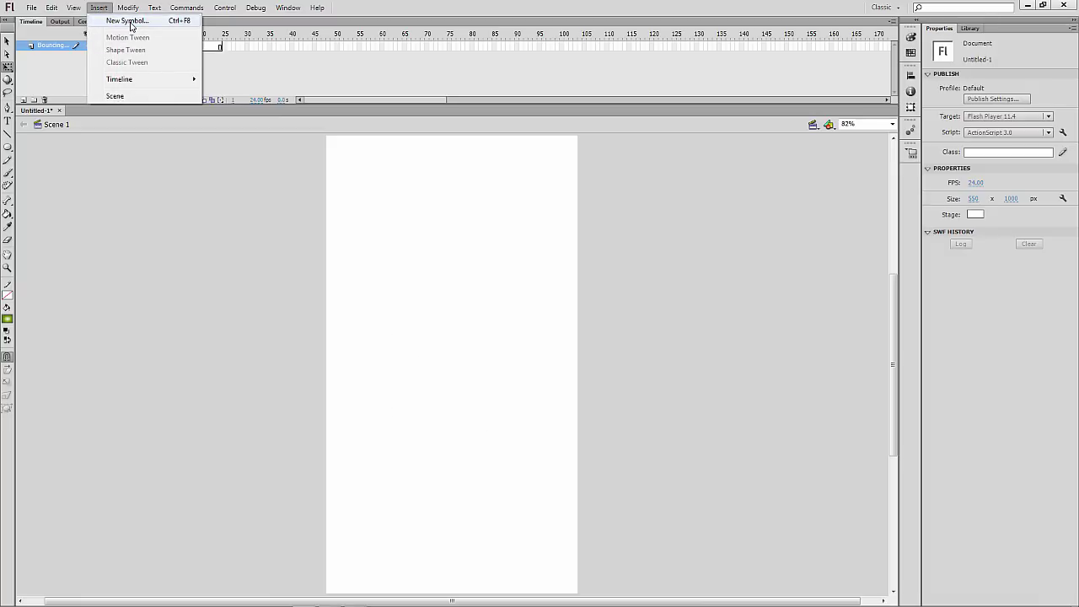
left_click(126, 21)
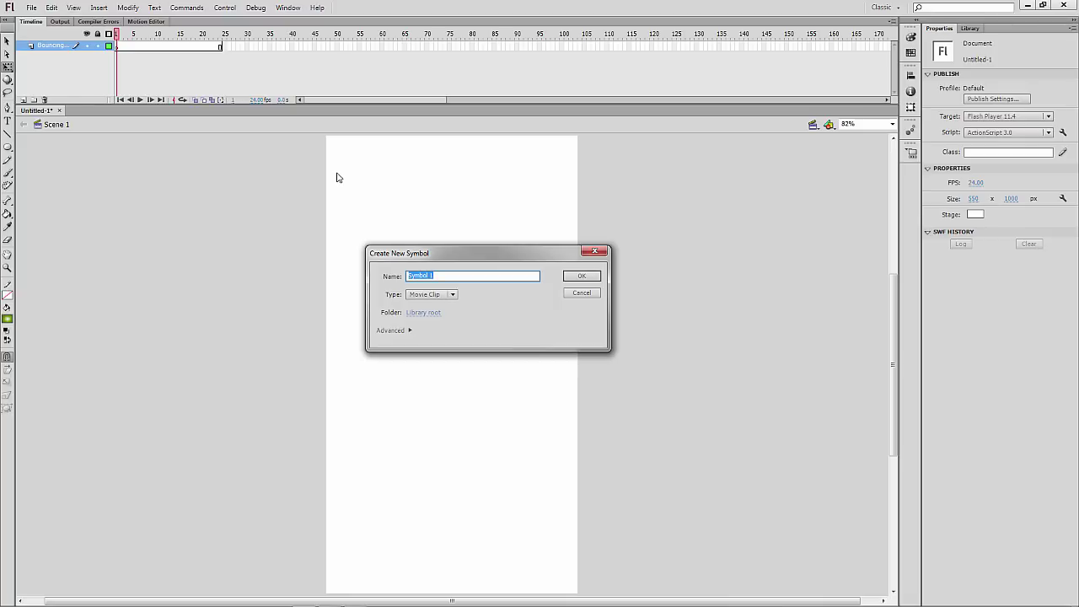
type("bouncing_ball")
left_click_drag(477, 260, 431, 222)
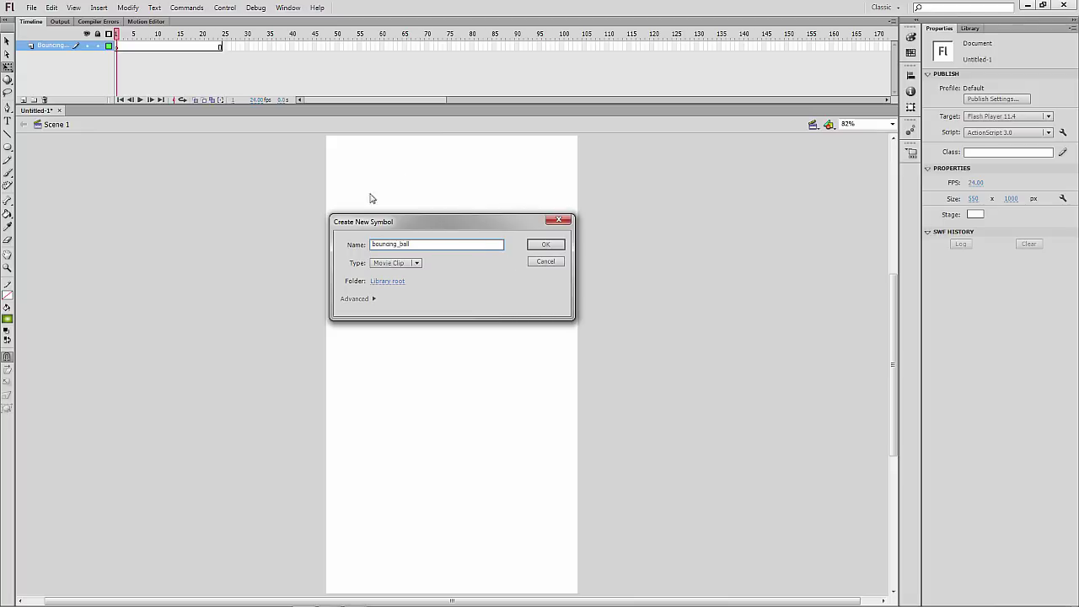
left_click(416, 264)
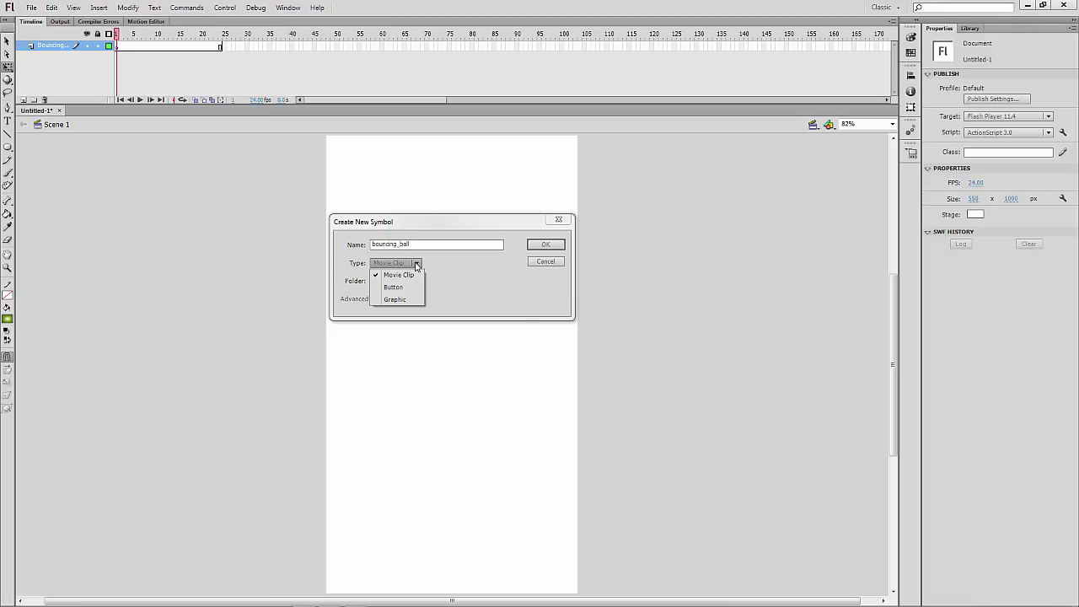
left_click(393, 299)
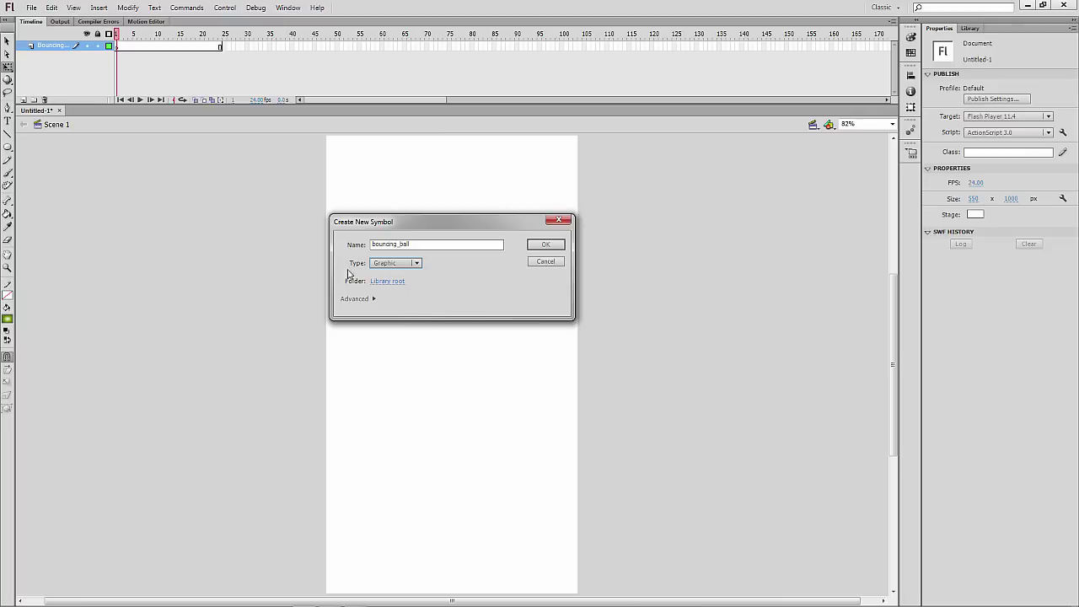
left_click(534, 246)
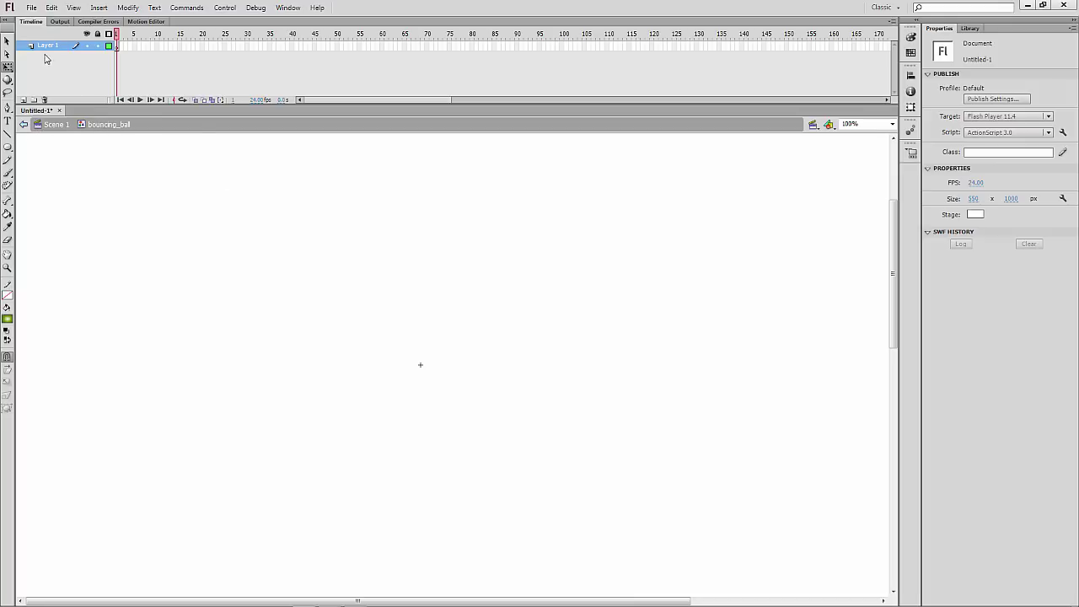
Paste the cut frames at frame 1 of the bouncing_ball symbol and play the animation
left_click(119, 47)
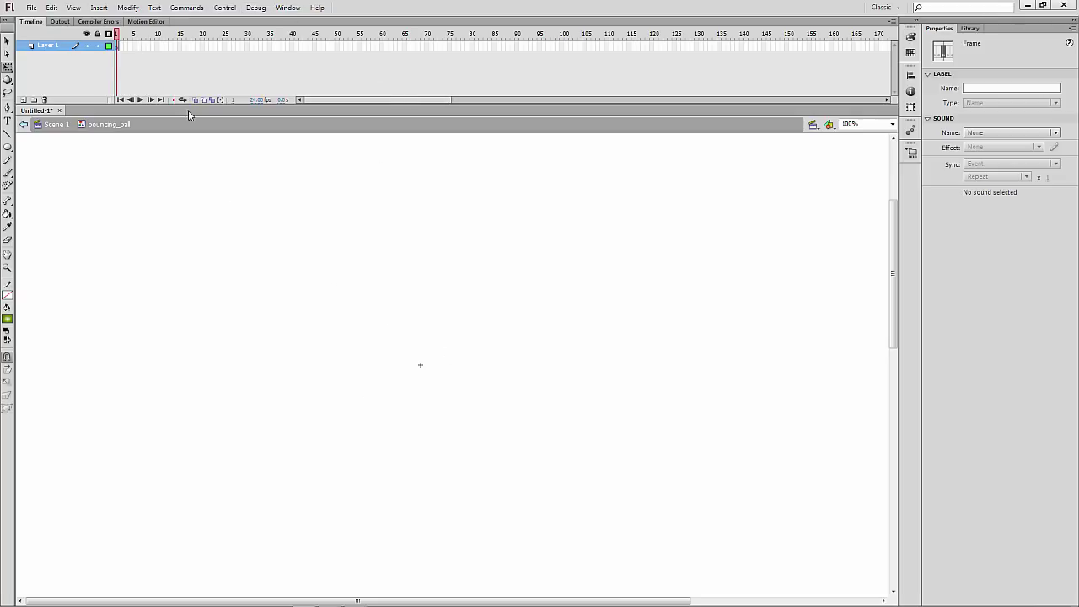
right_click(120, 52)
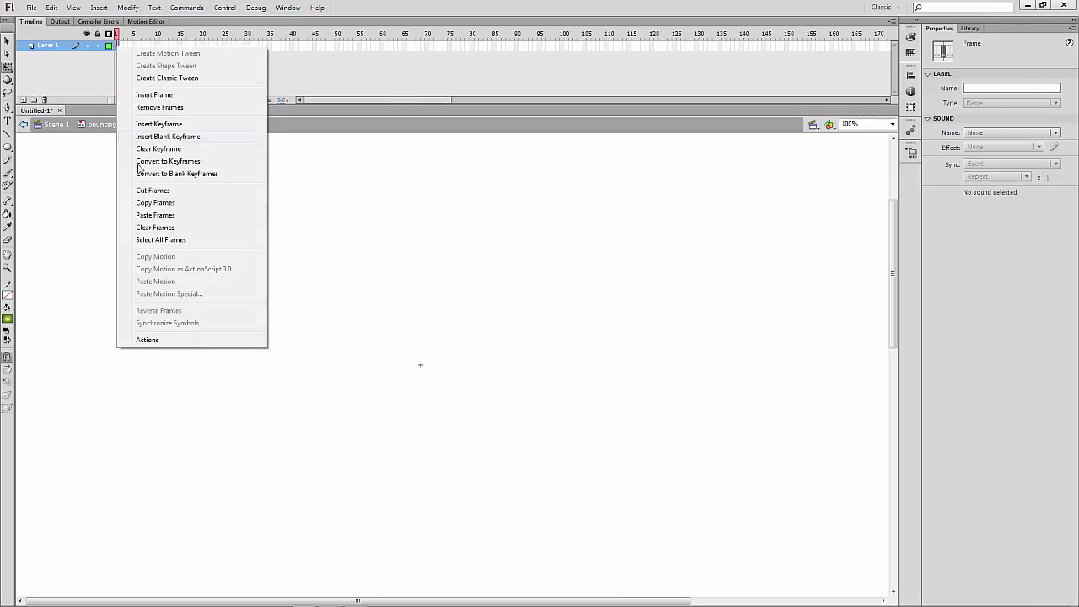
left_click(152, 216)
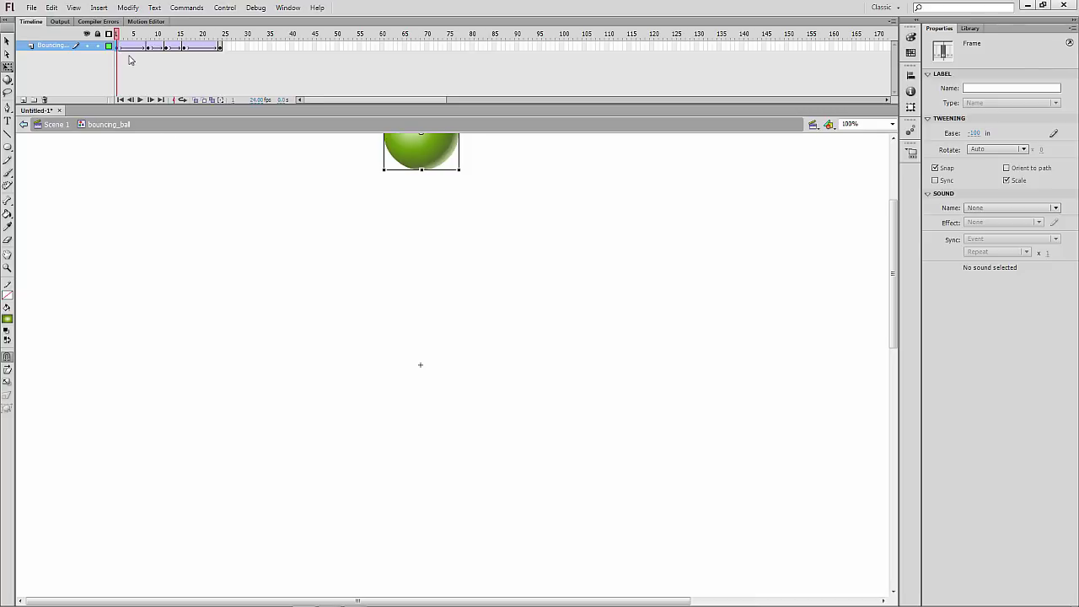
key("Return")
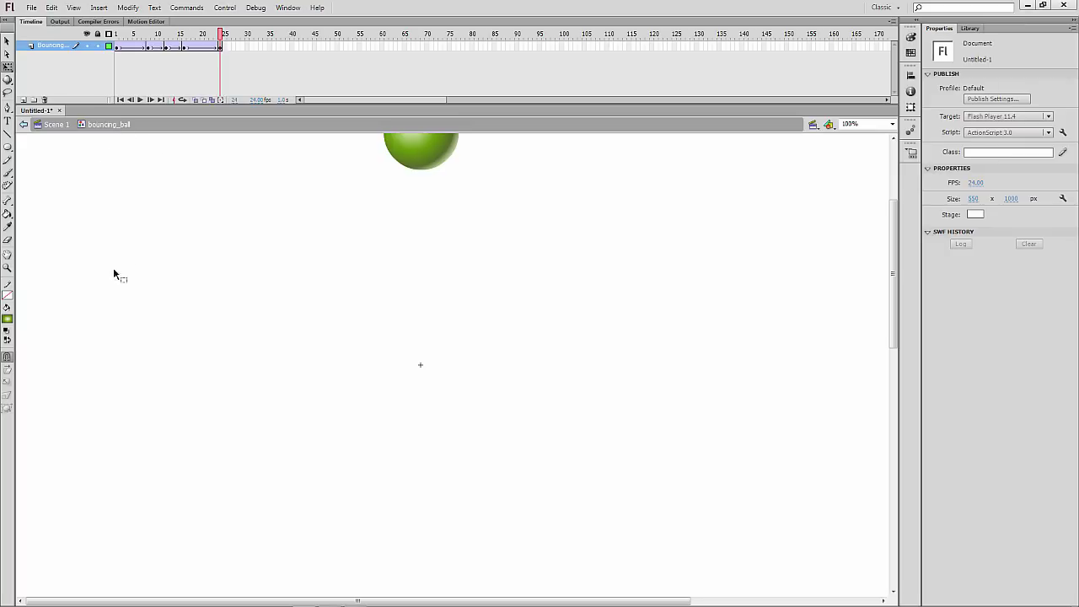
Leave the symbol to return to Scene 1 and display the document's Library
left_click(23, 125)
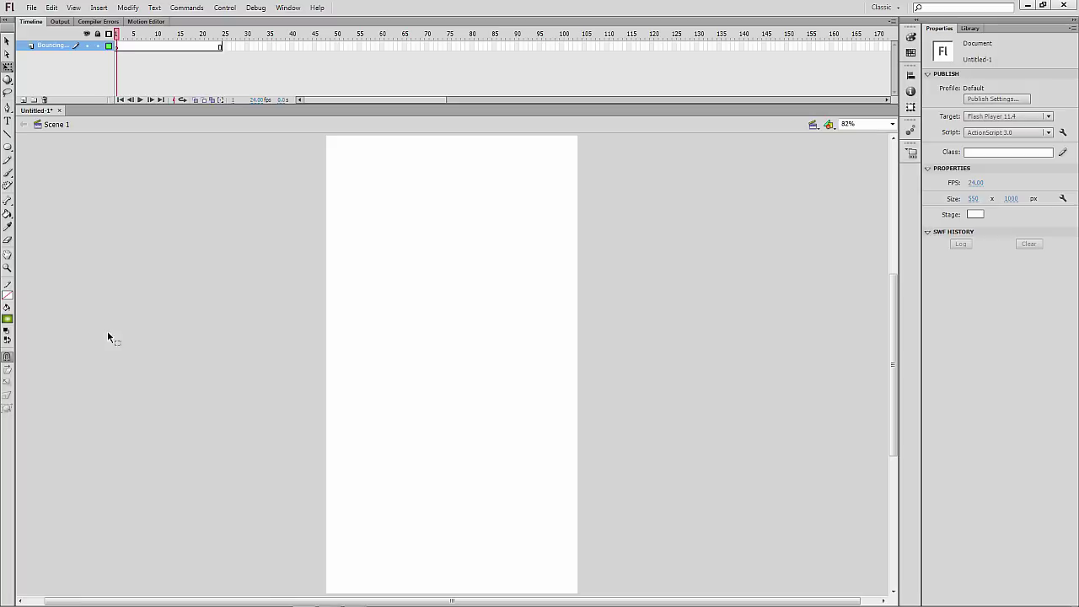
left_click(970, 30)
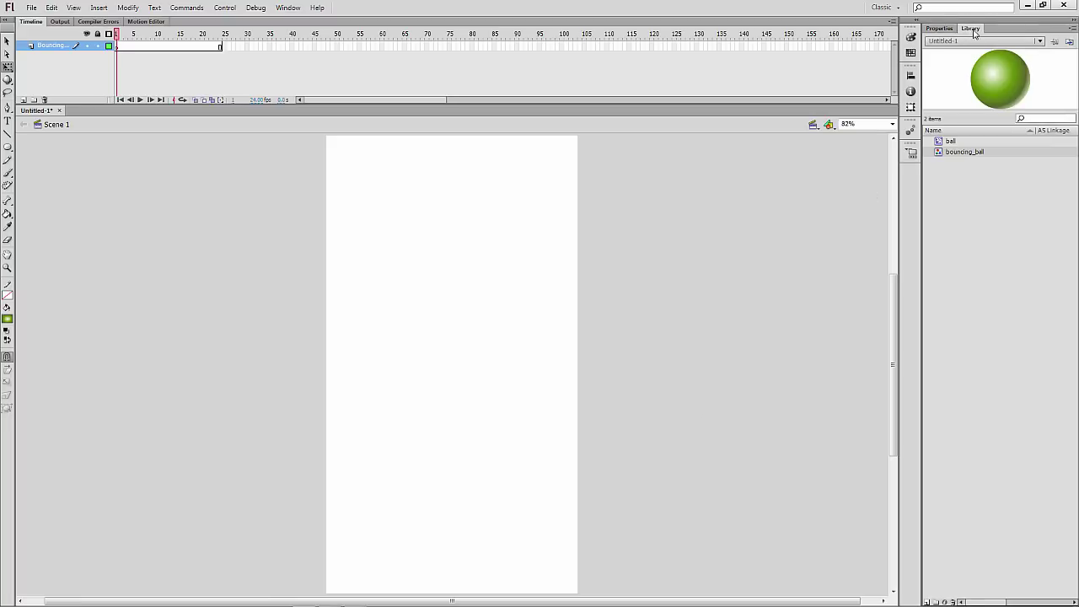
left_click(291, 8)
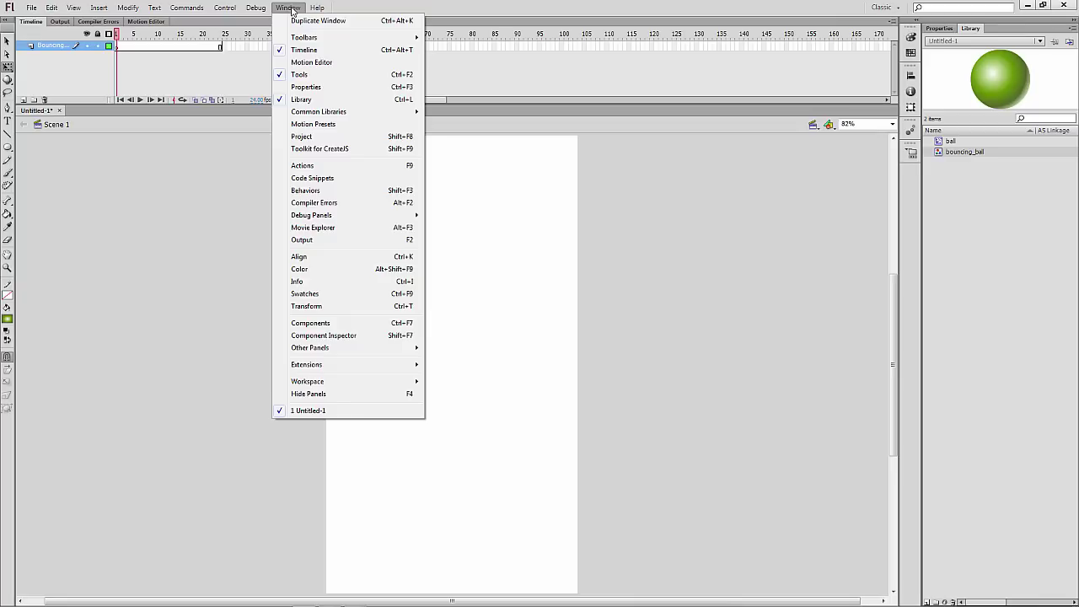
left_click(302, 101)
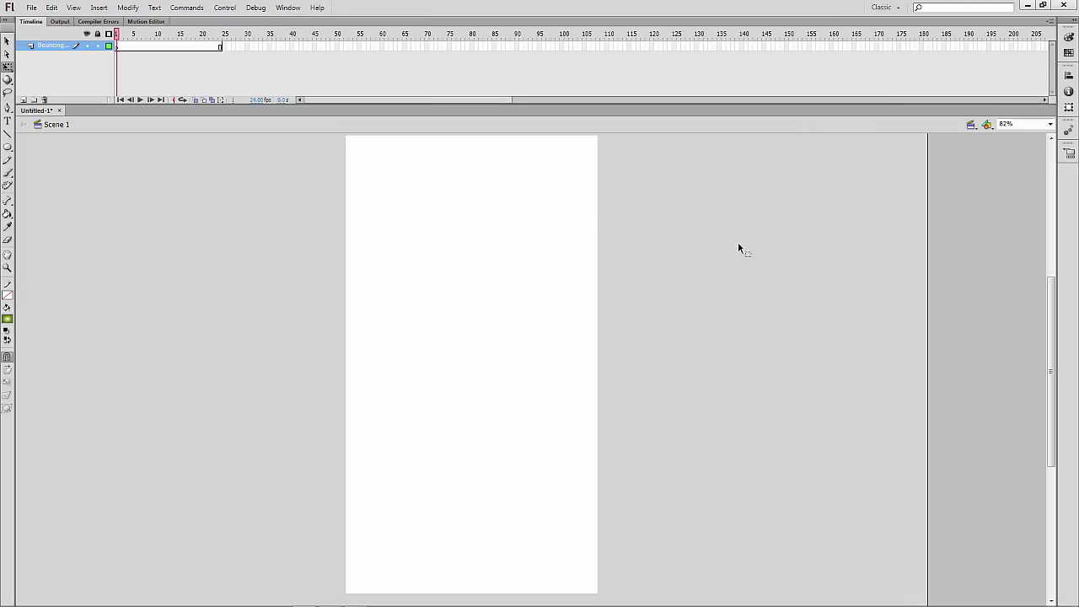
left_click(288, 8)
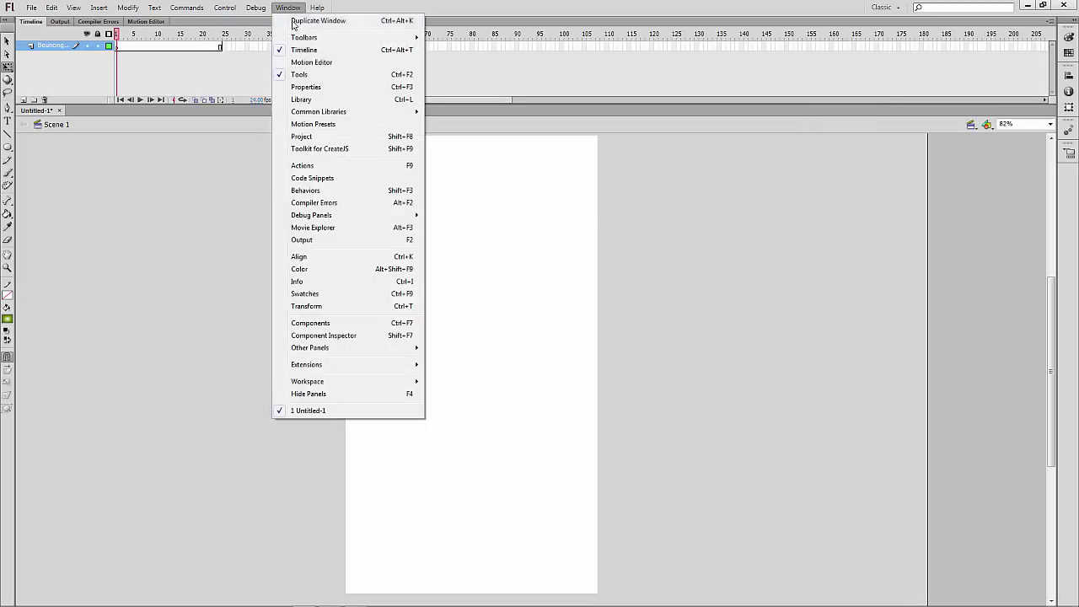
left_click(303, 100)
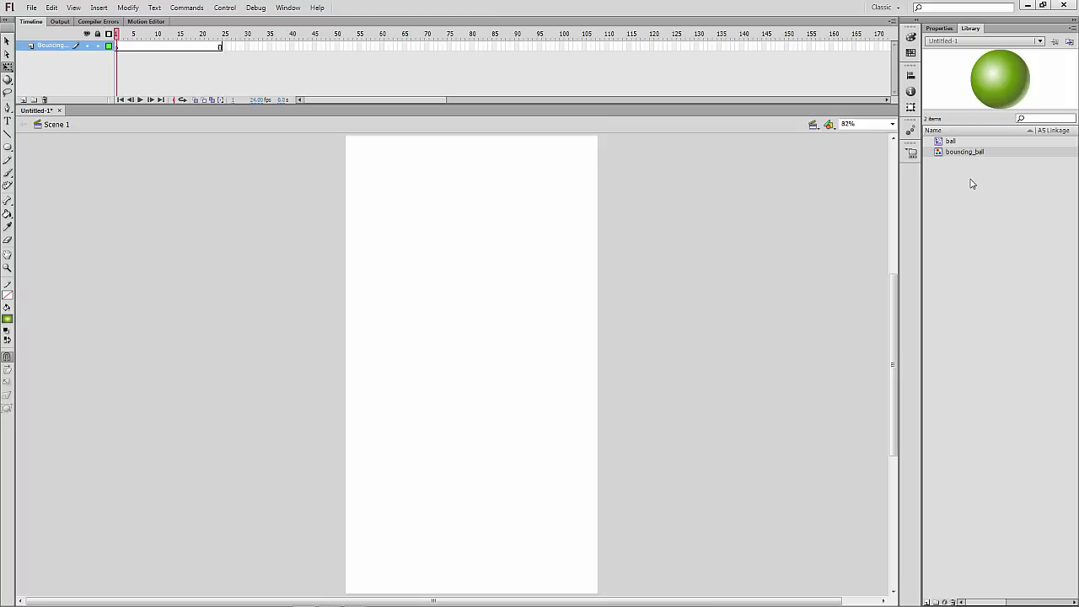
Place an instance of the bouncing_ball symbol on the stage, with the ball centred near the stage's upper edge
left_click(960, 183)
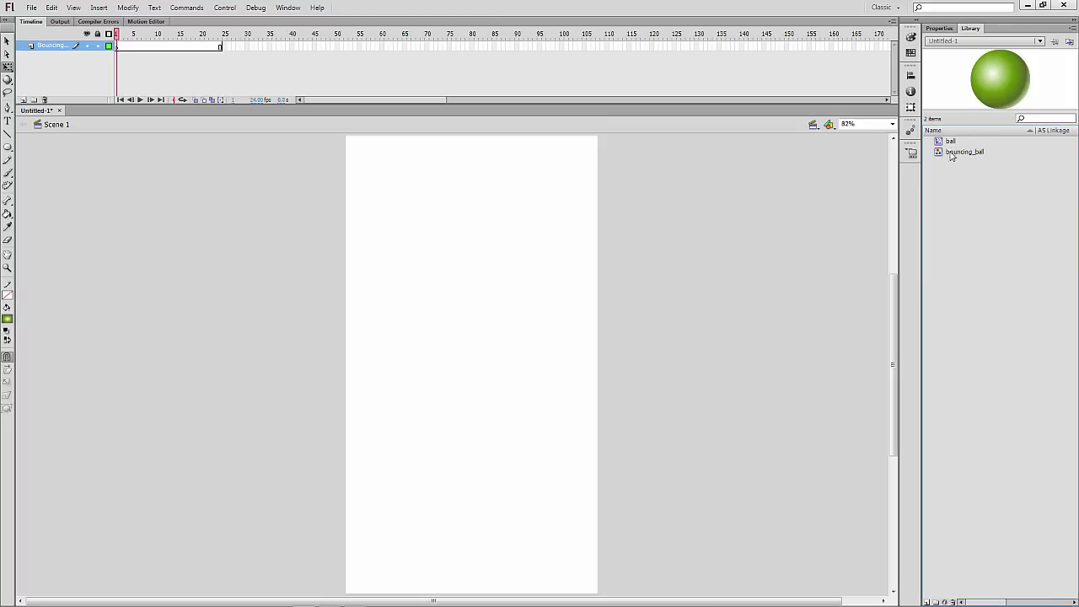
left_click(949, 141)
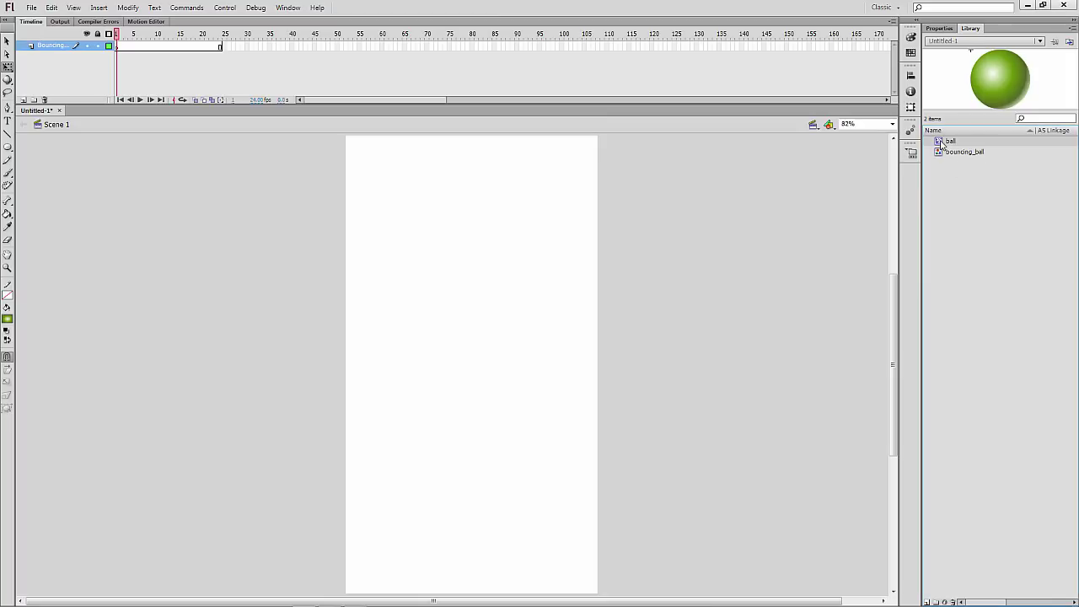
left_click(965, 152)
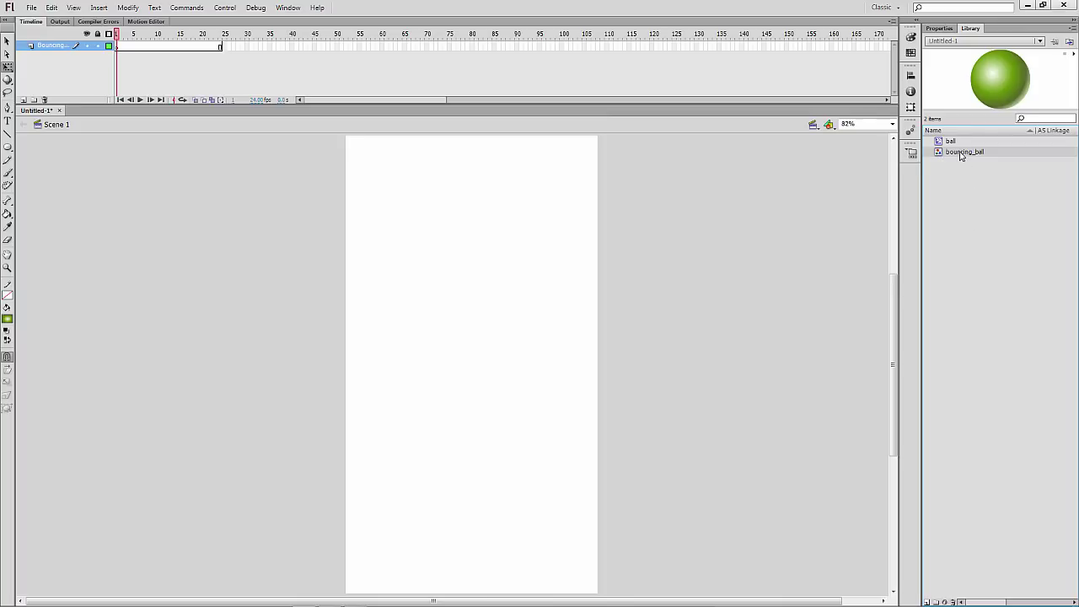
left_click_drag(963, 153, 482, 193)
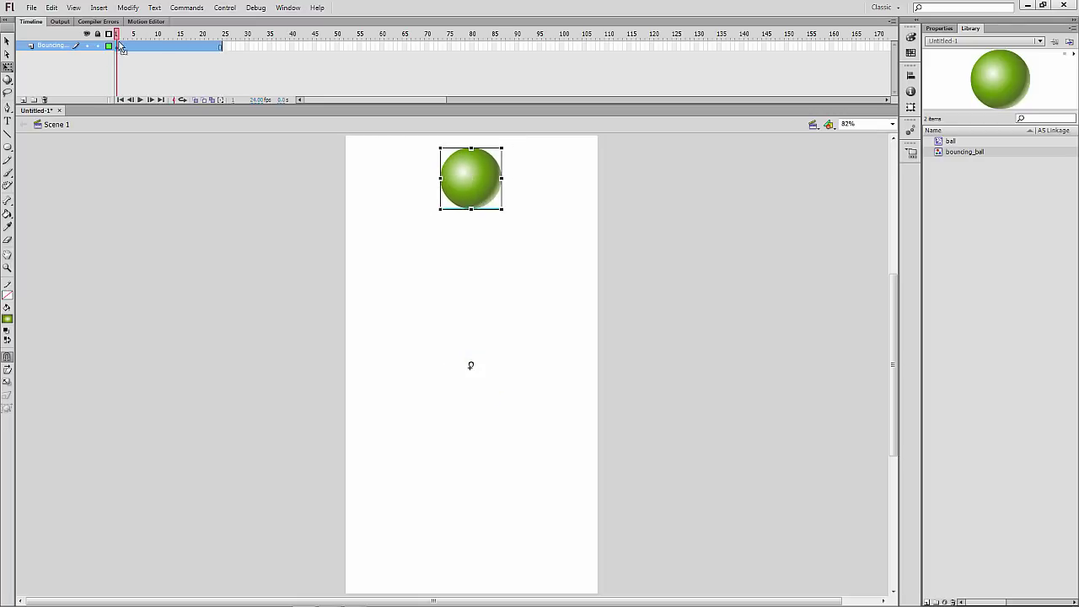
Scrub through the Scene 1 timeline and play it to preview the nested bouncing_ball animation
left_click_drag(118, 35, 171, 82)
key("Return")
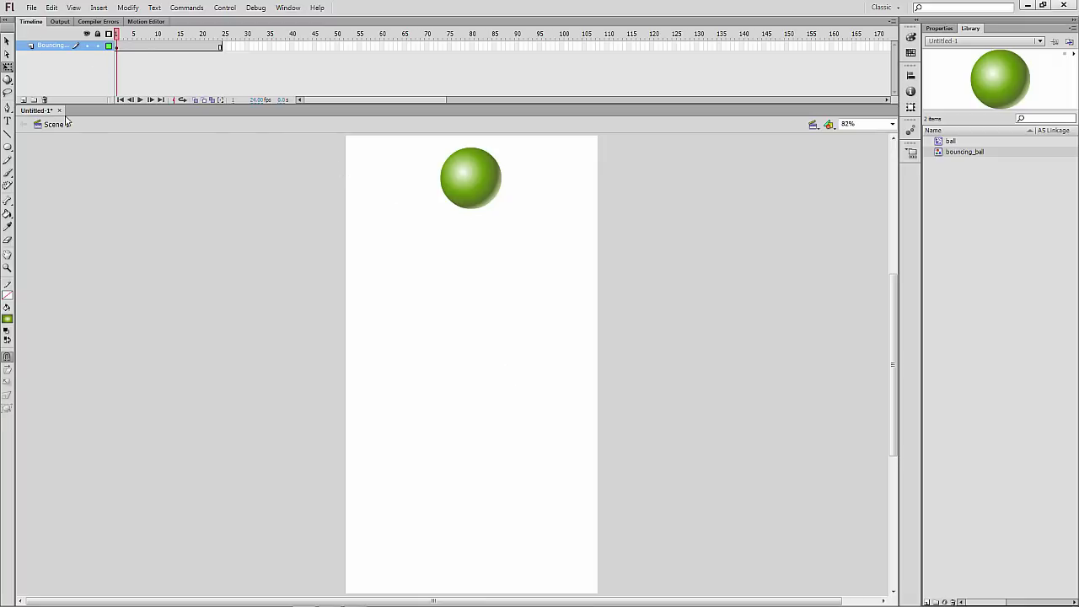
left_click(141, 100)
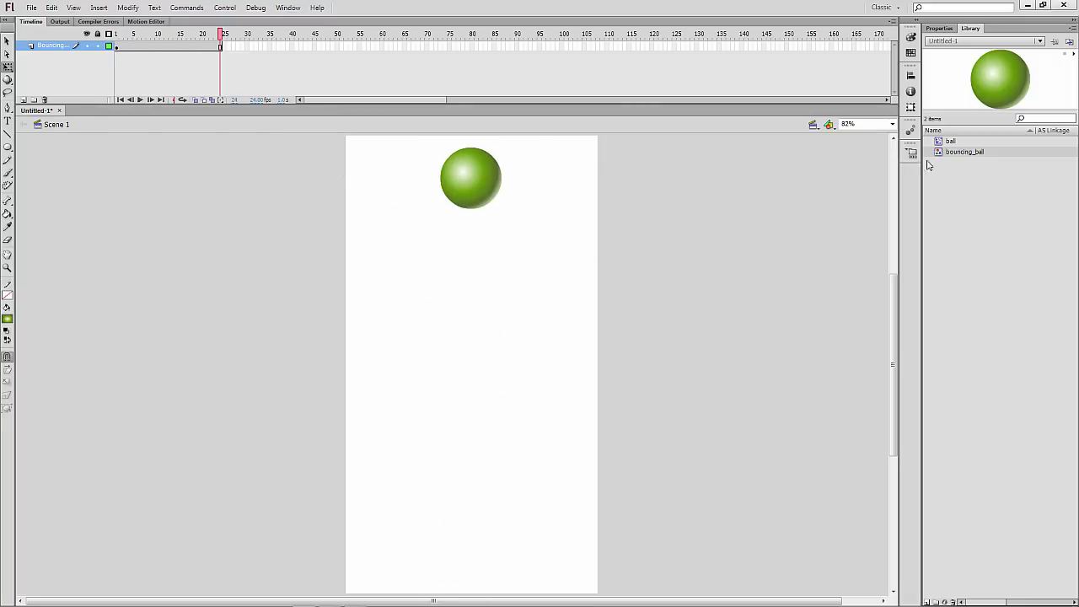
left_click(484, 192)
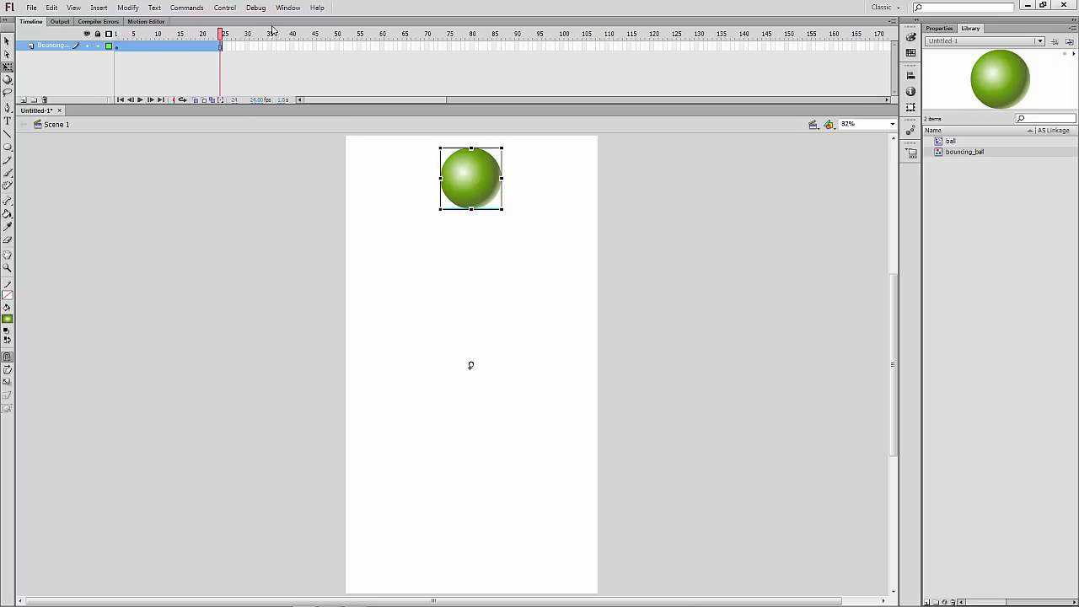
left_click(225, 8)
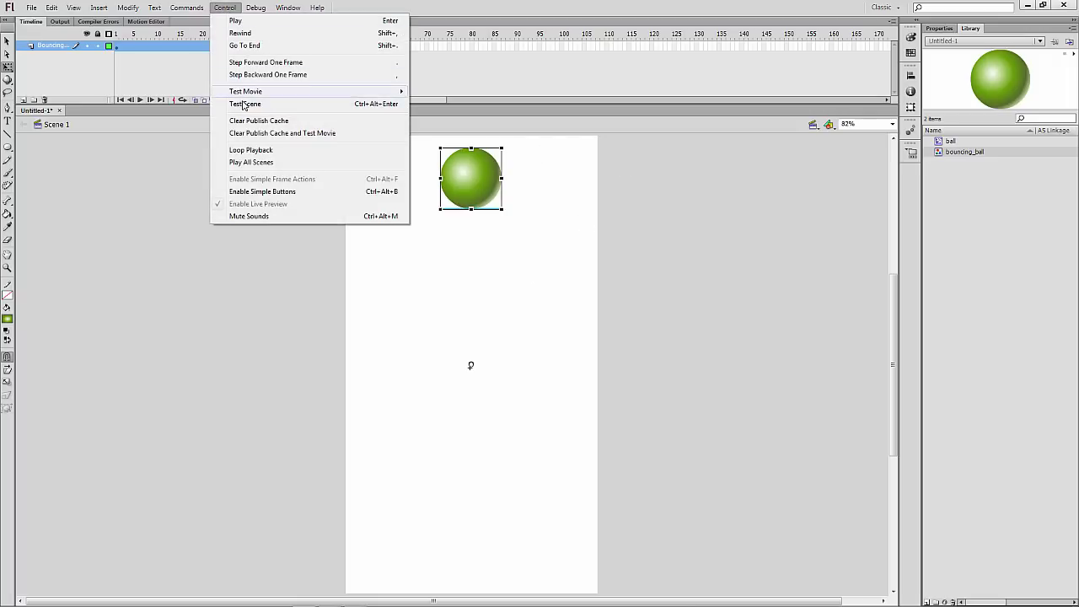
left_click(612, 294)
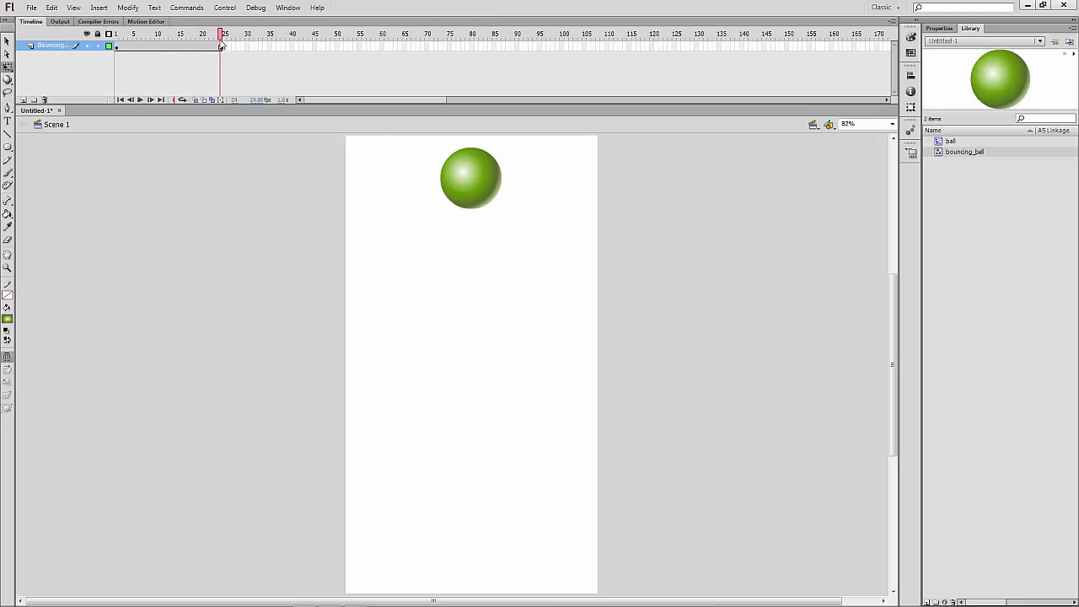
key("Return")
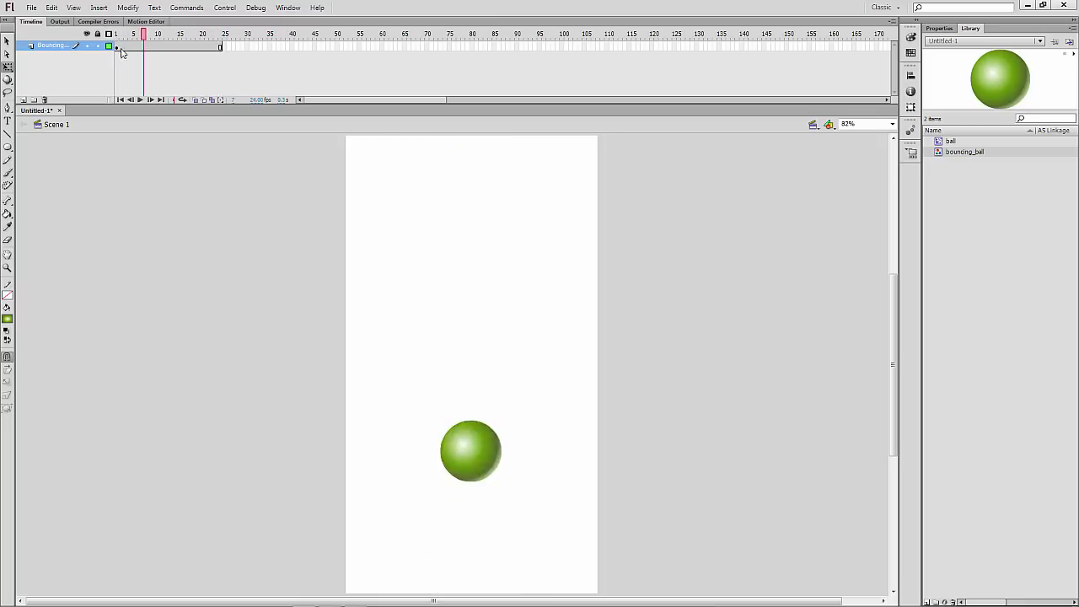
Set the bouncing_ball instance's behavior to Movie Clip
left_click(487, 180)
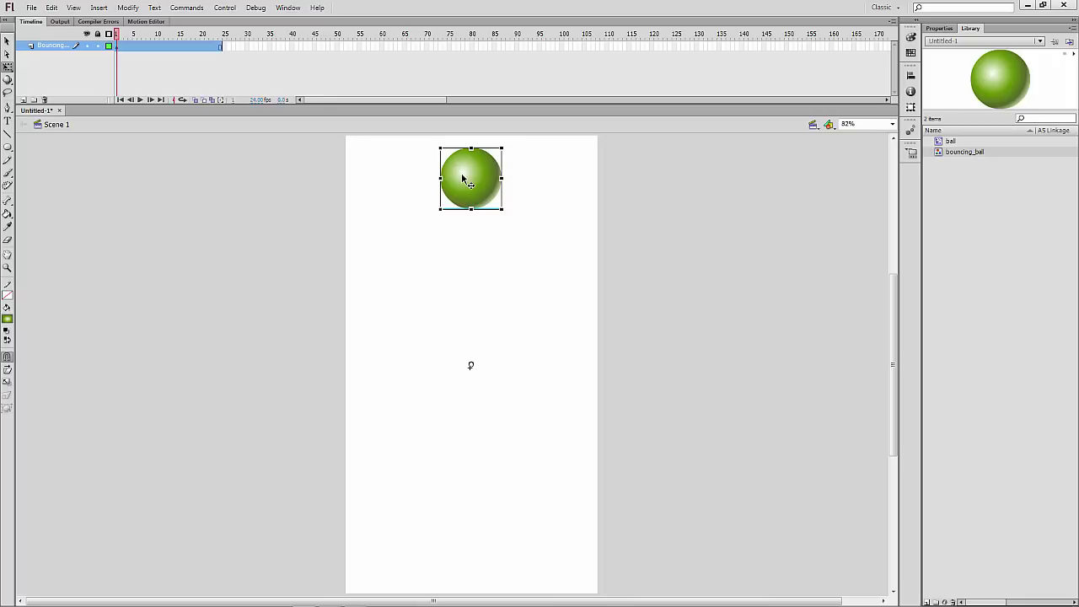
left_click(939, 28)
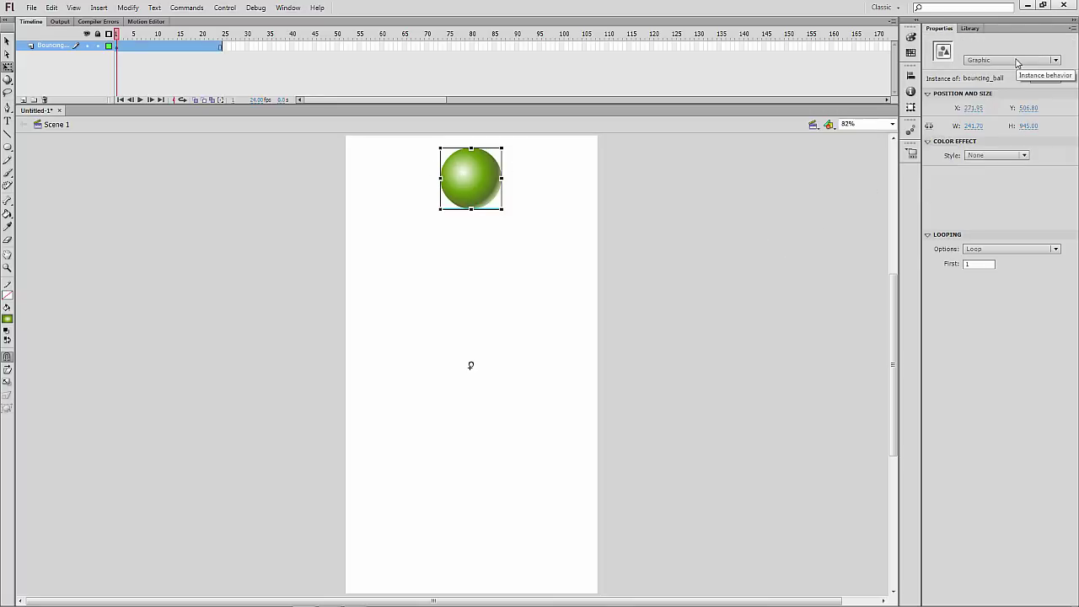
left_click(1014, 60)
left_click(1011, 74)
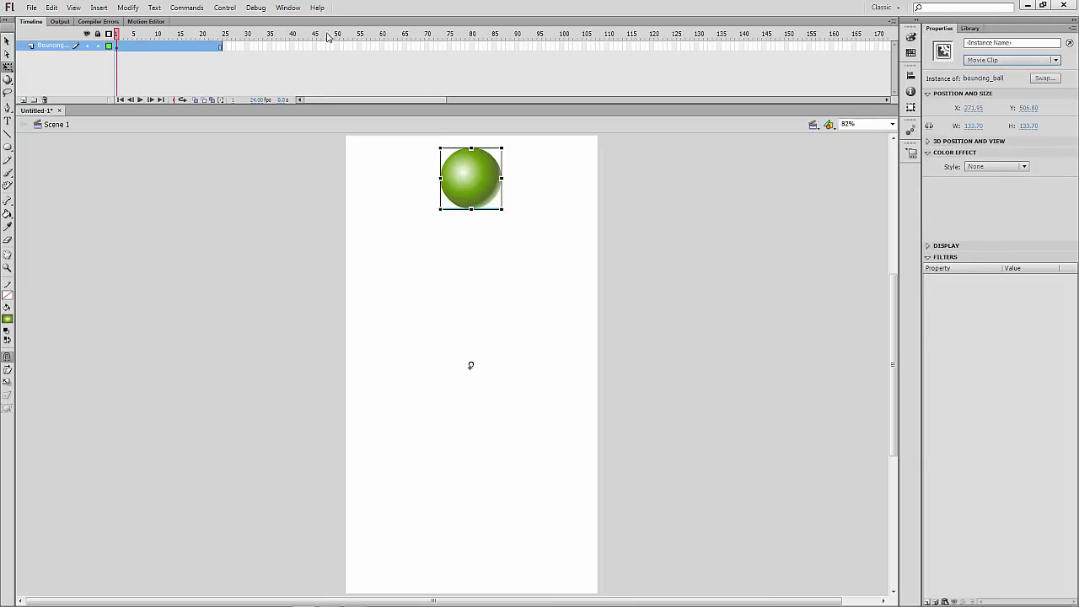
Scrub the timeline to check the movie clip instance, test the scene in the player, and close the preview
left_click(126, 36)
left_click_drag(134, 38, 105, 59)
left_click(225, 7)
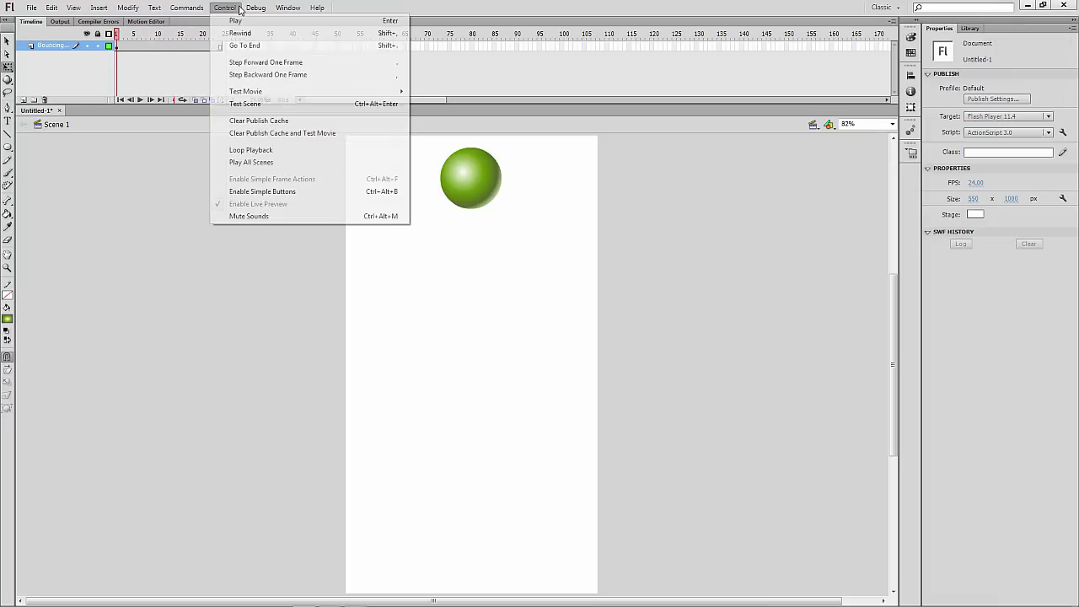
left_click(245, 104)
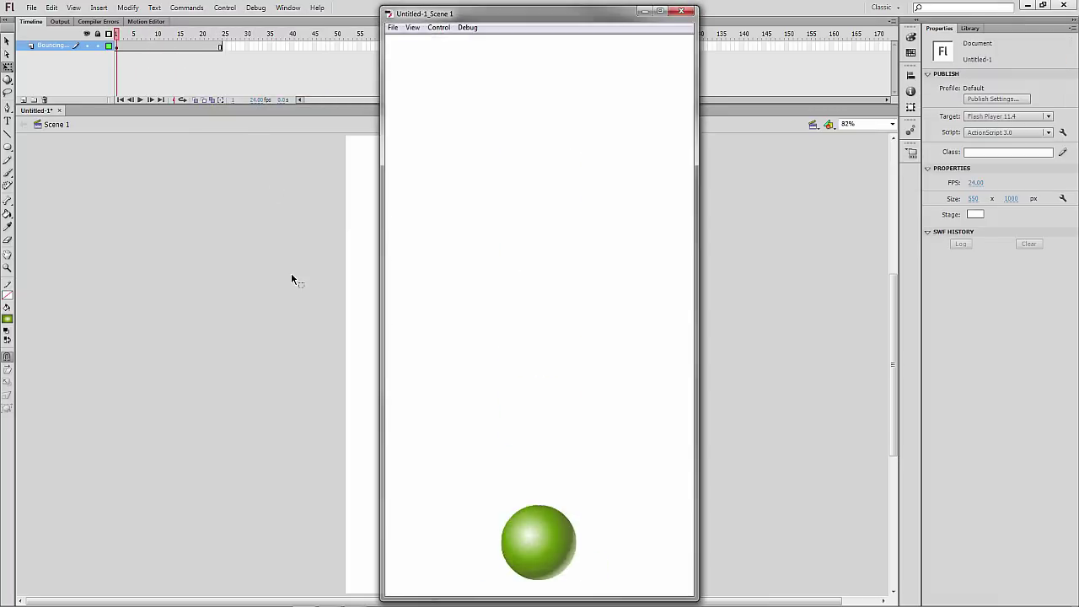
left_click(680, 10)
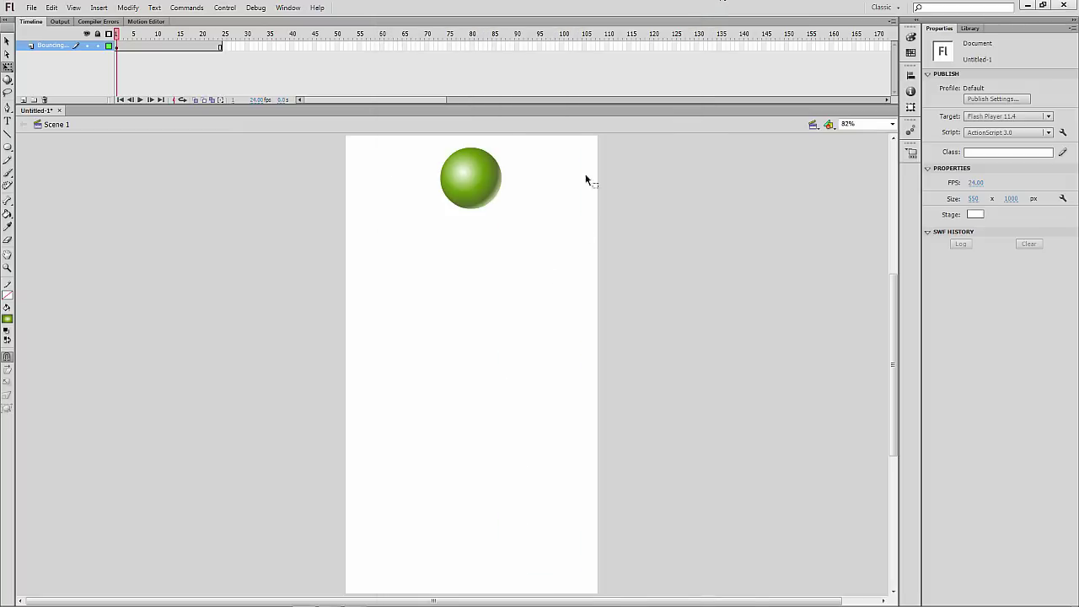
Set the bouncing_ball instance's behavior back to Graphic and preview its motion along the Scene 1 timeline
left_click(463, 185)
left_click(419, 244)
left_click(456, 204)
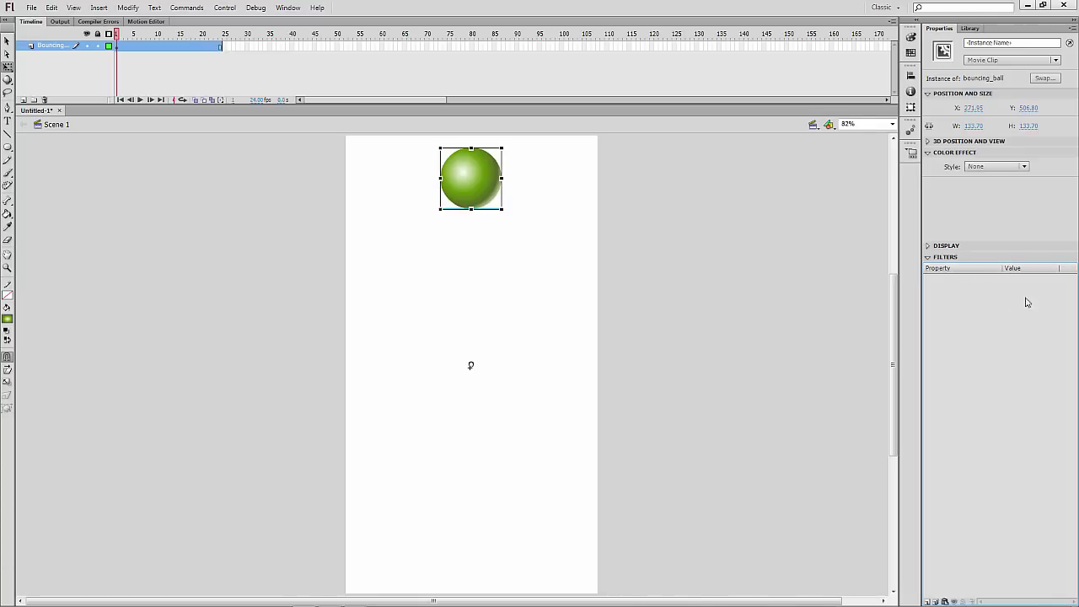
left_click(981, 63)
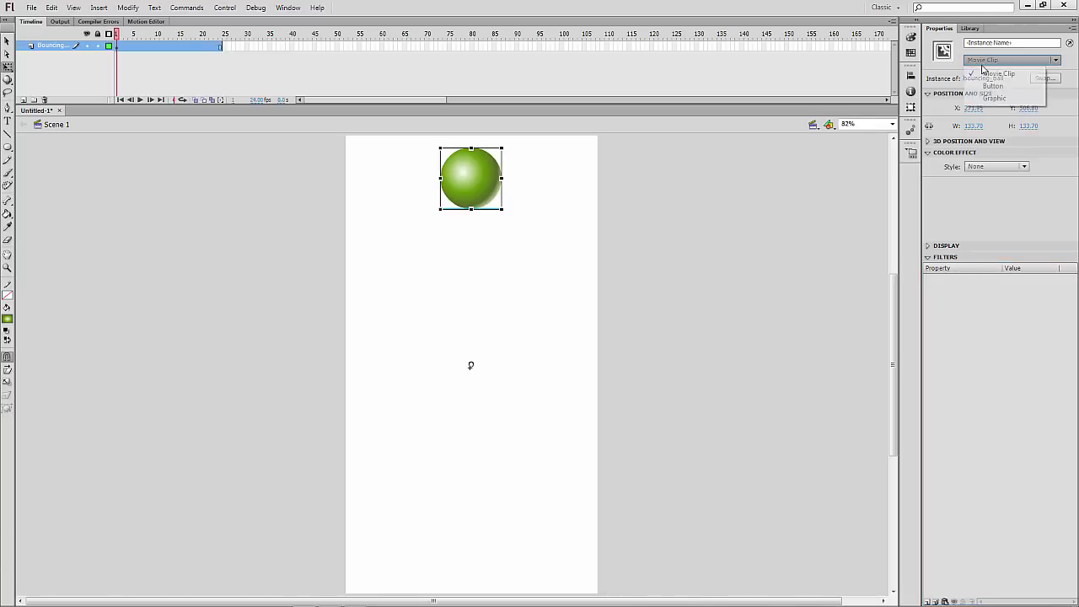
left_click(987, 96)
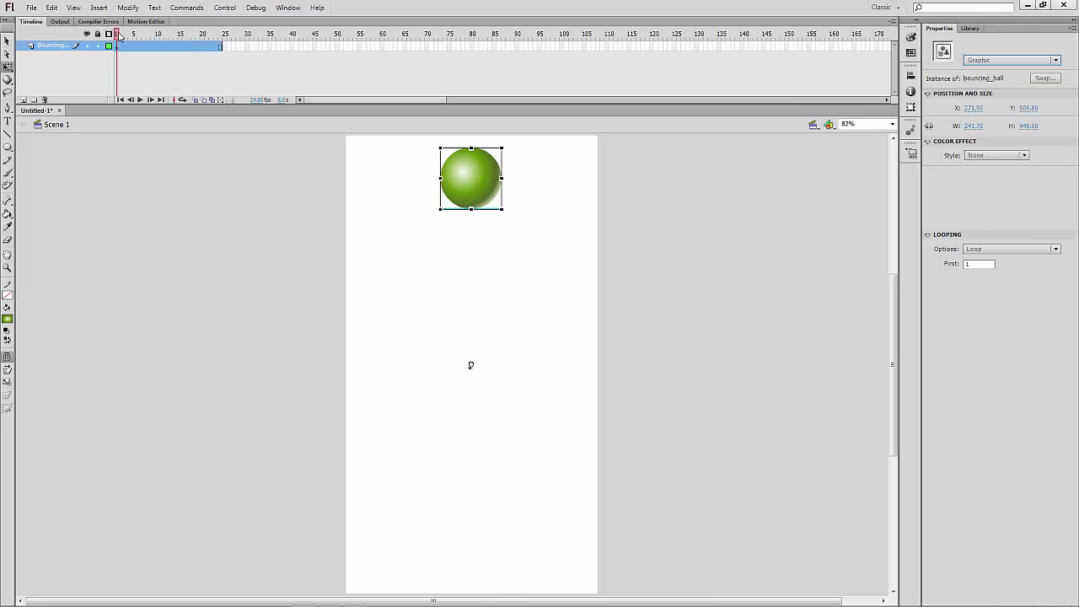
left_click_drag(118, 34, 260, 111)
key("Return")
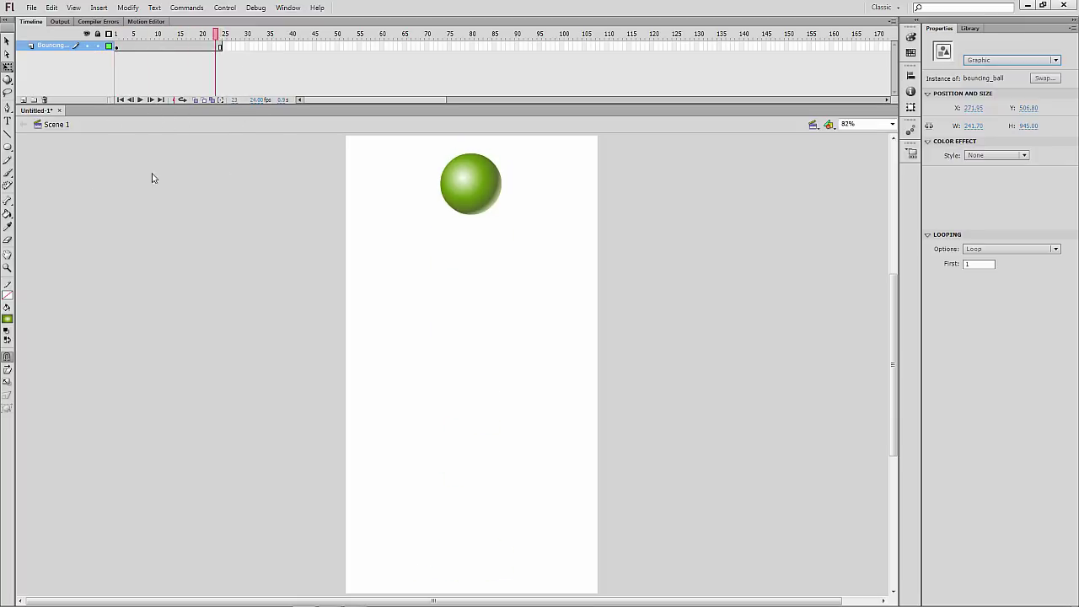
Move the bouncing_ball instance toward the stage's left edge, to about X 104, and play the animation
left_click(404, 245)
left_click(475, 189)
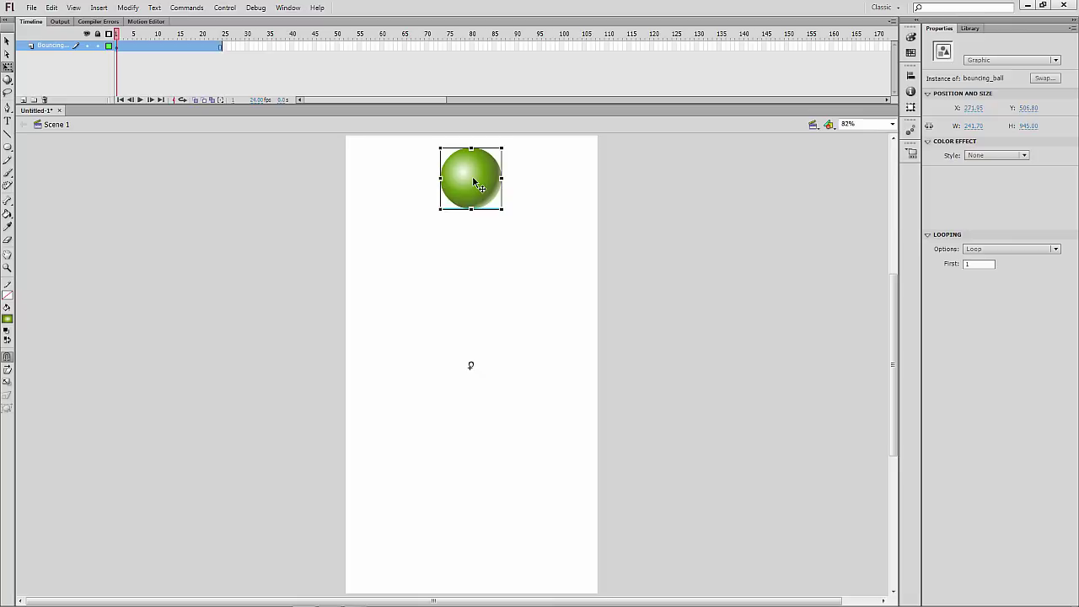
left_click_drag(474, 181, 396, 180)
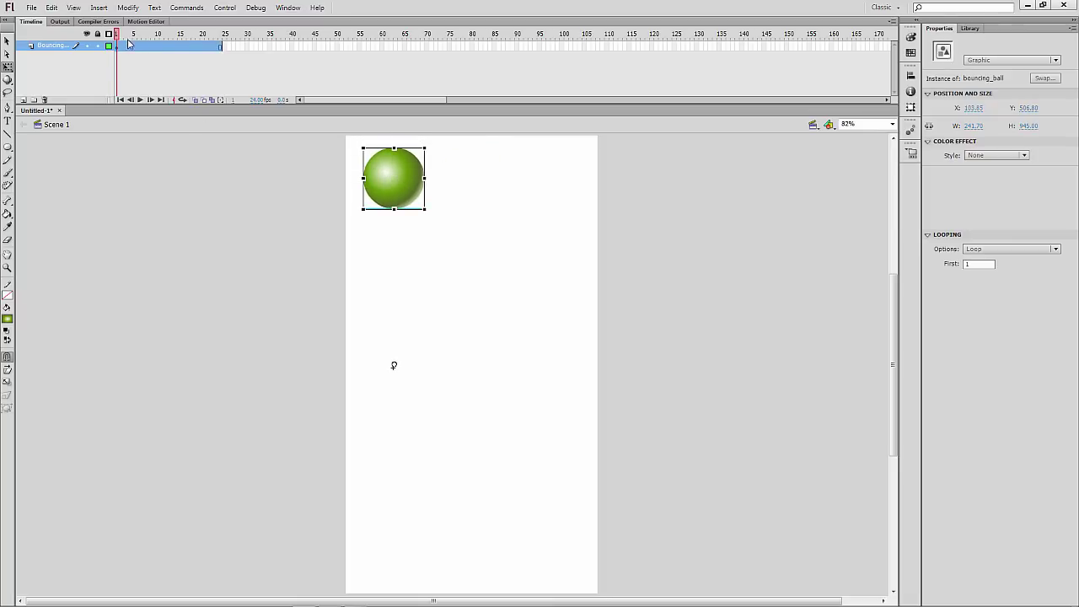
key("Return")
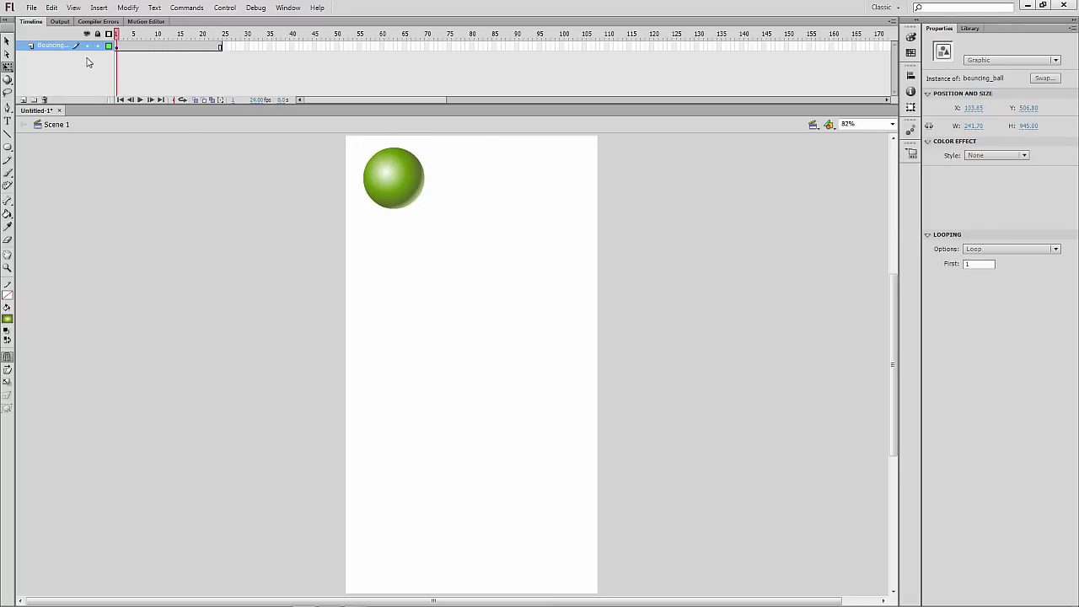
Move the bouncing_ball instance back near the stage's horizontal centre, at about X 267, Y 506
left_click(387, 188)
left_click_drag(399, 177, 466, 168)
left_click(666, 367)
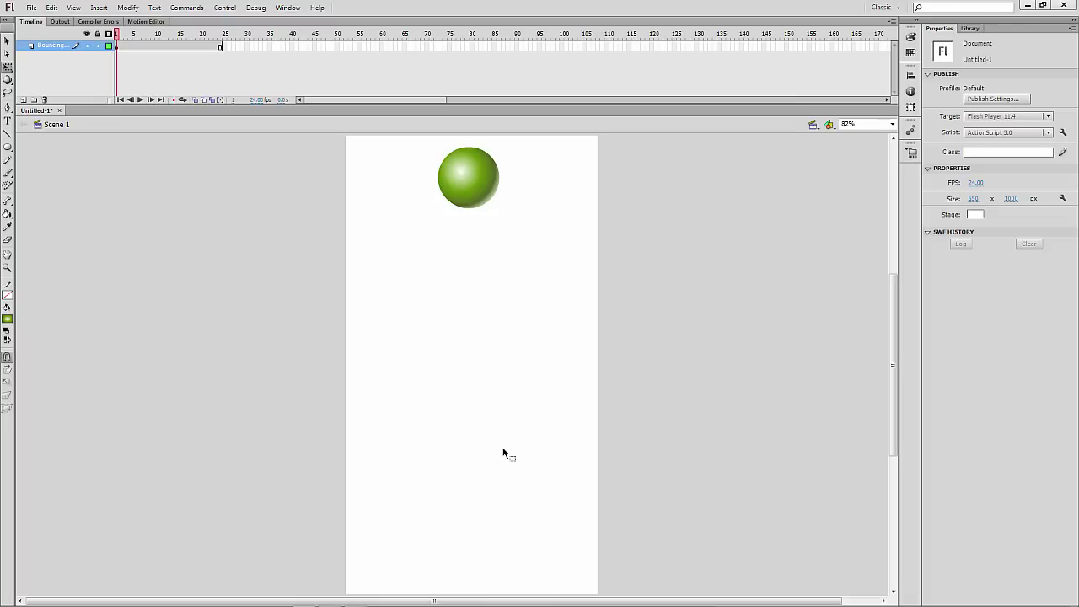
left_click(480, 184)
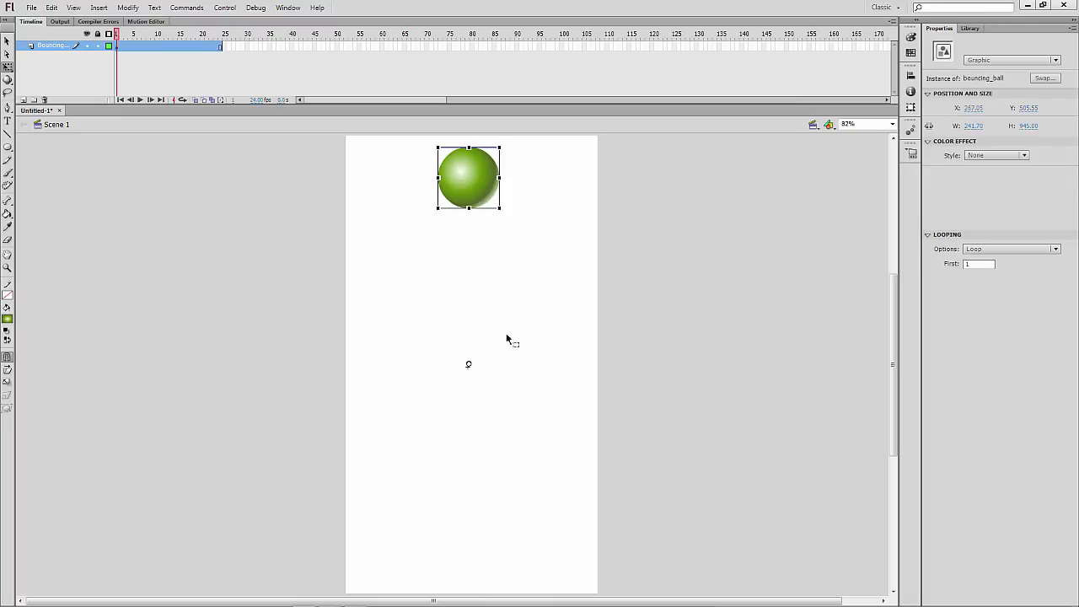
right_click(523, 439)
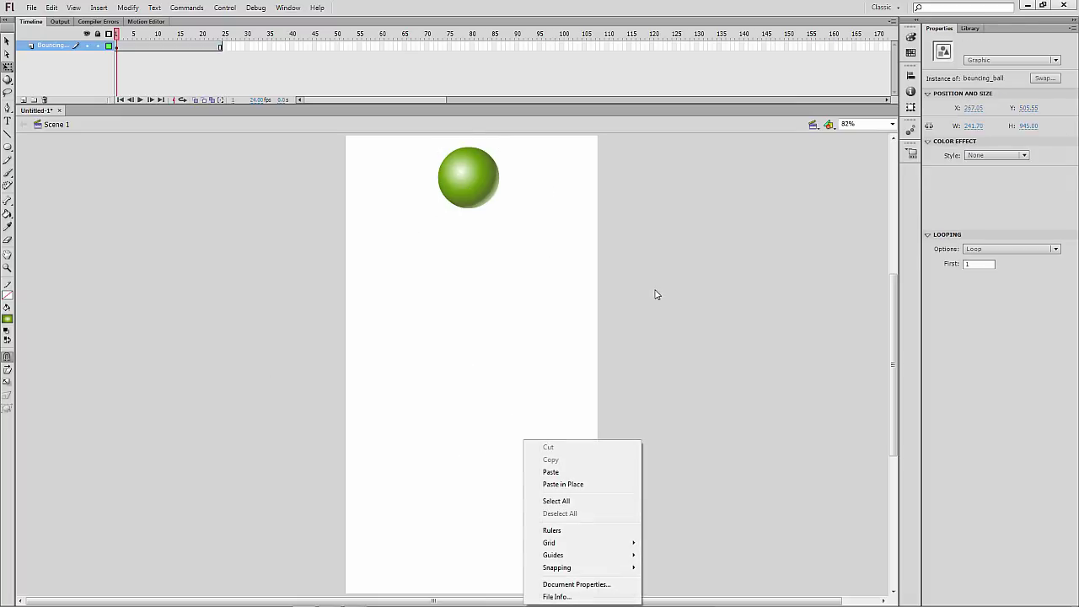
left_click(659, 331)
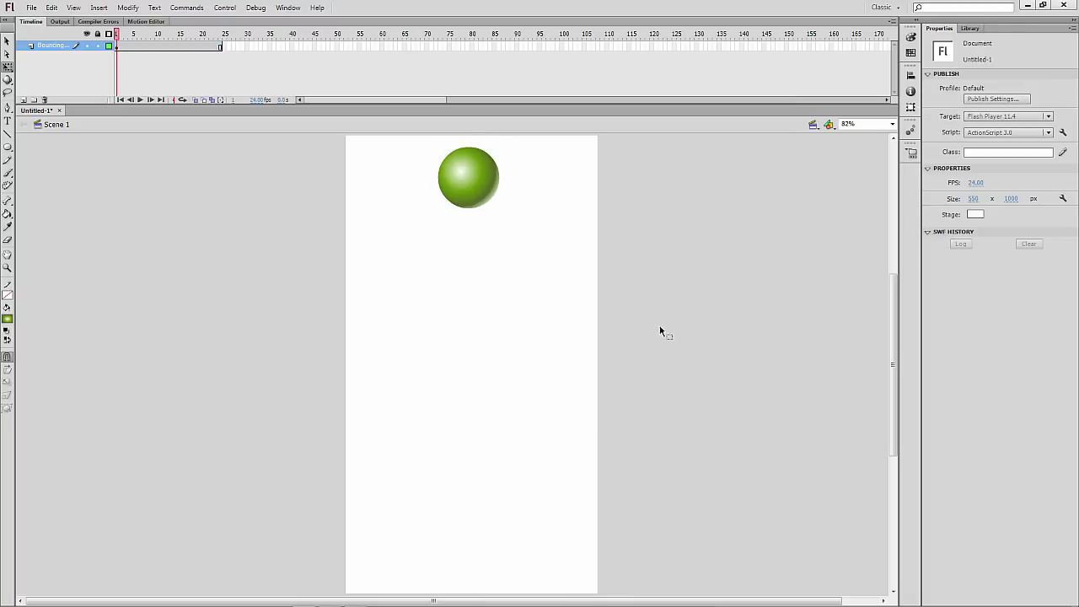
Add a new layer beneath the bouncing ball's layer and name it Shadow
left_click(23, 99)
left_click_drag(50, 61, 52, 65)
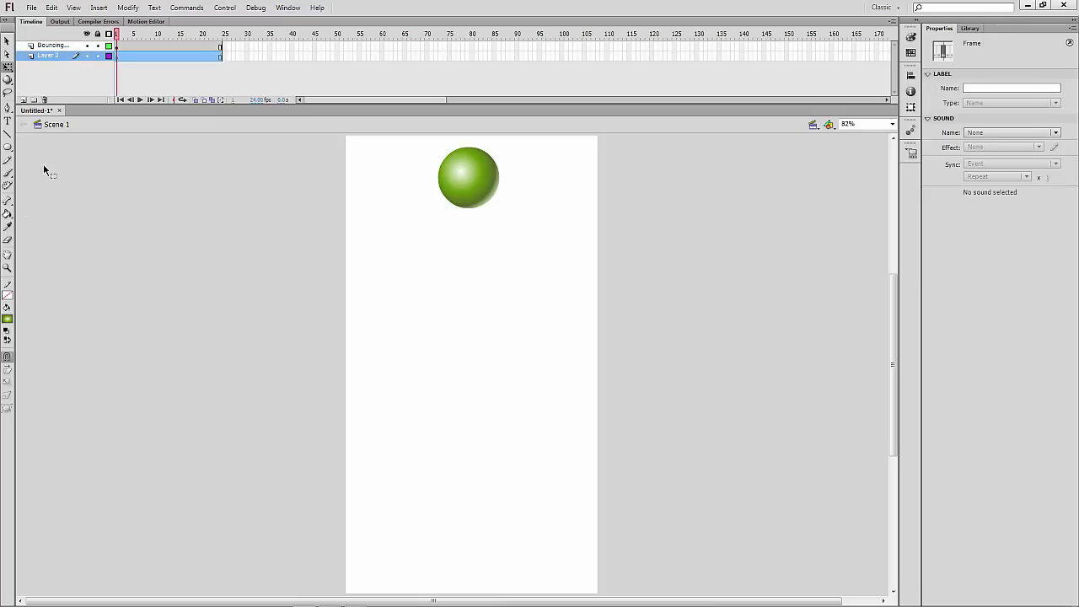
double_click(52, 56)
type("Shadow")
key("Return")
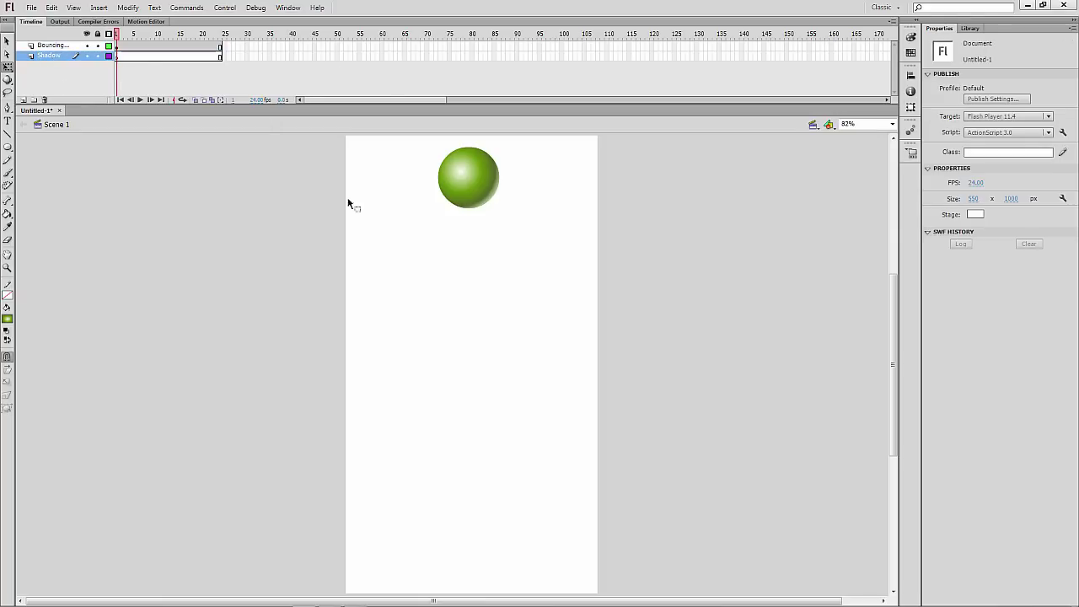
Shift the bouncing_ball instance horizontally to the left of the stage's centre, to about X 180
left_click(469, 177)
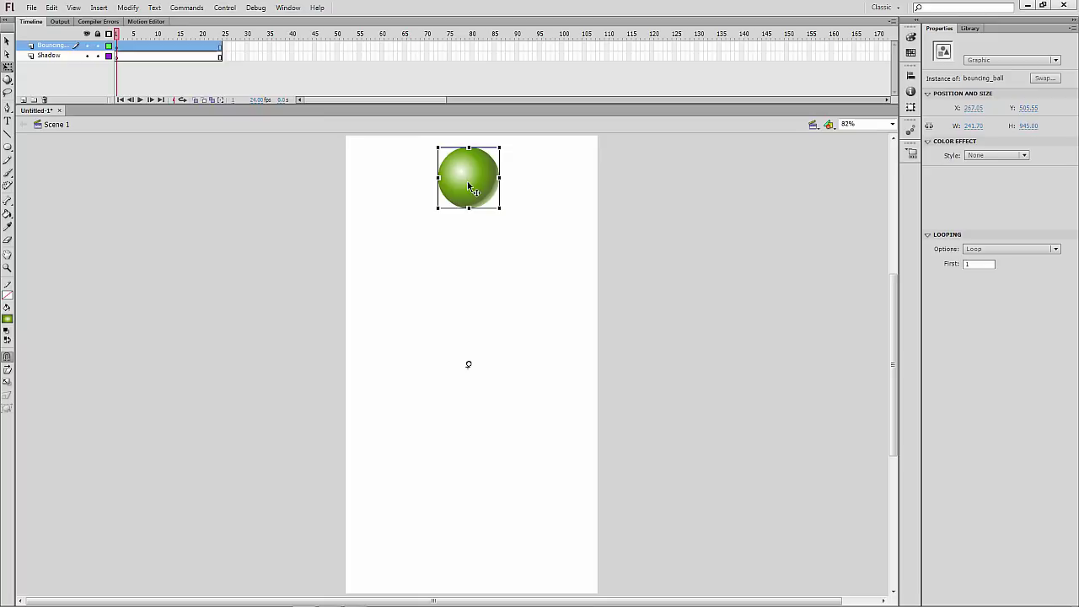
left_click_drag(470, 186, 436, 193)
left_click(564, 376)
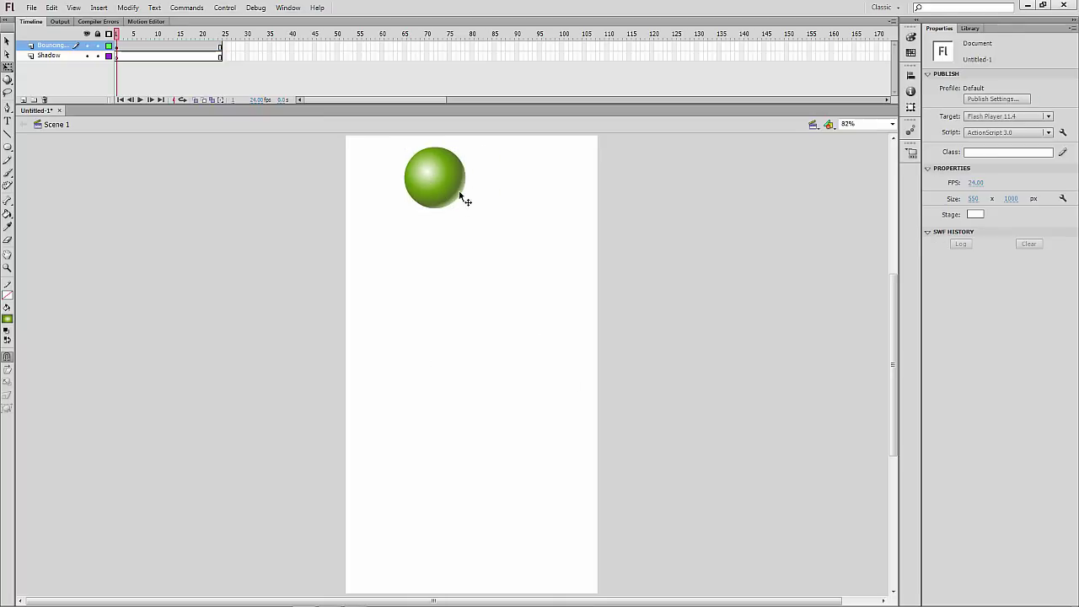
left_click(454, 186)
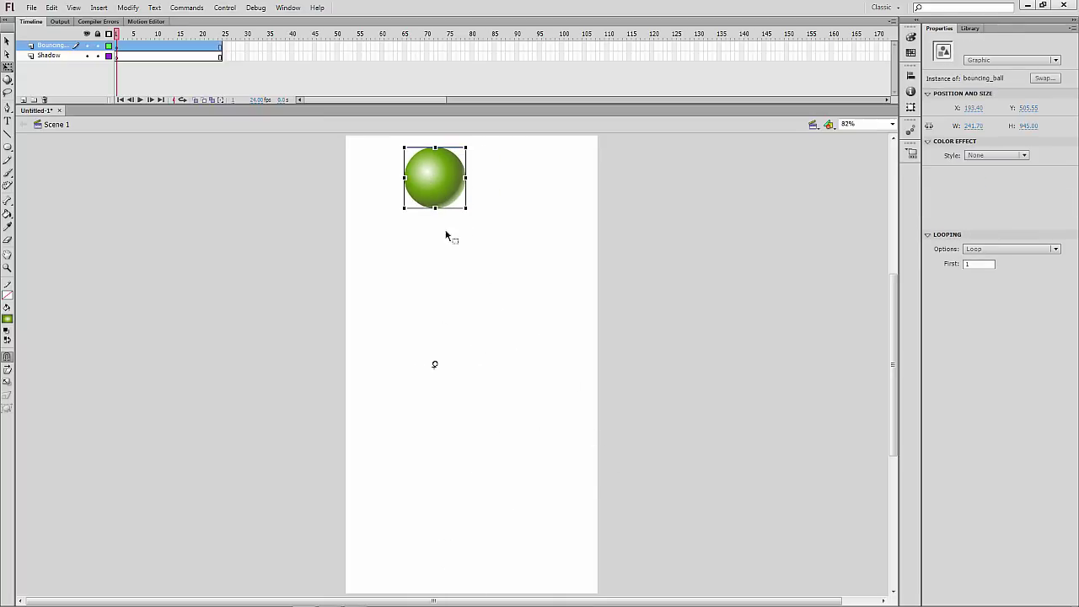
left_click_drag(451, 191, 445, 191)
left_click(531, 339)
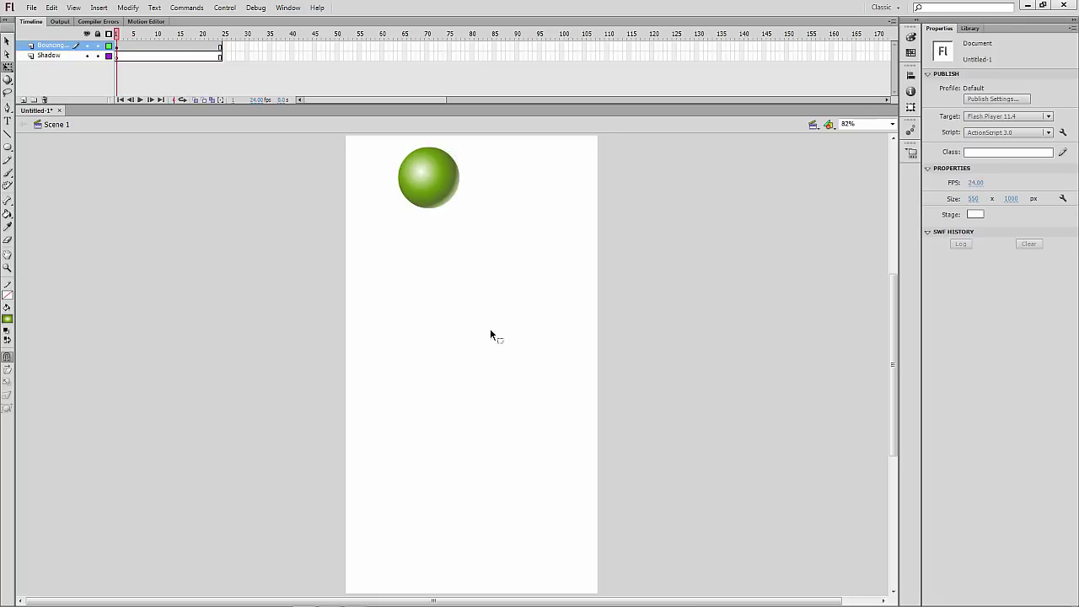
left_click(421, 192)
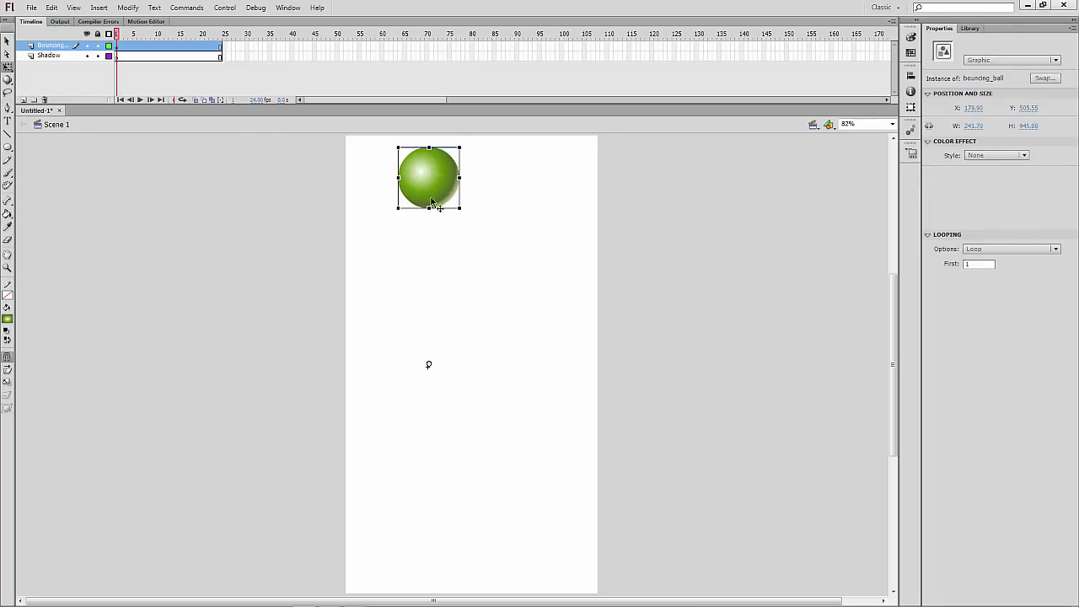
Lock the bouncing ball's layer, show it as outlines, and scrub the timeline with the Shadow layer active
left_click(118, 57)
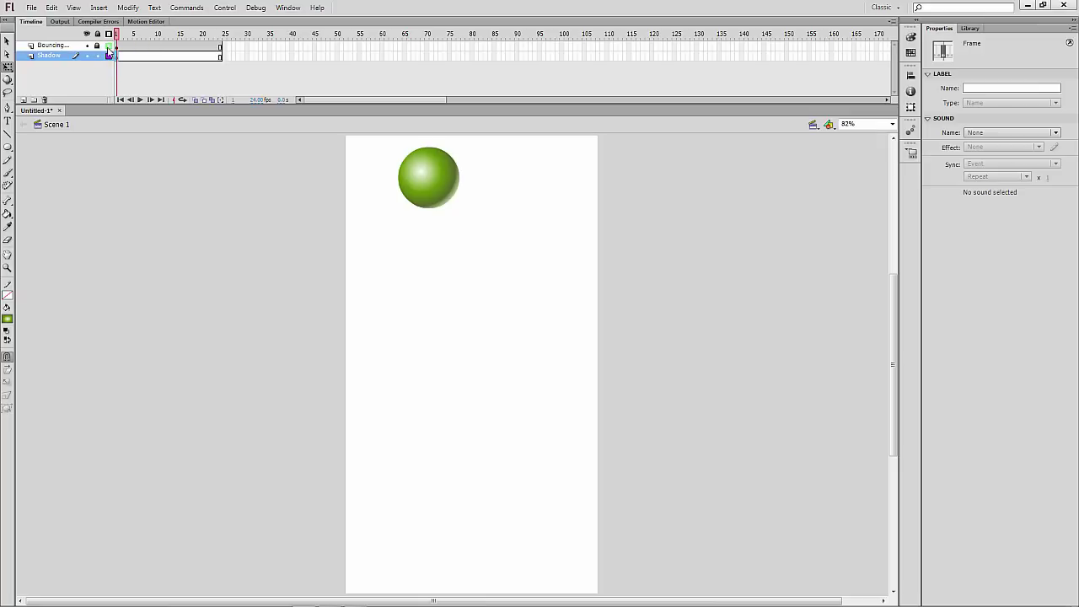
left_click(108, 46)
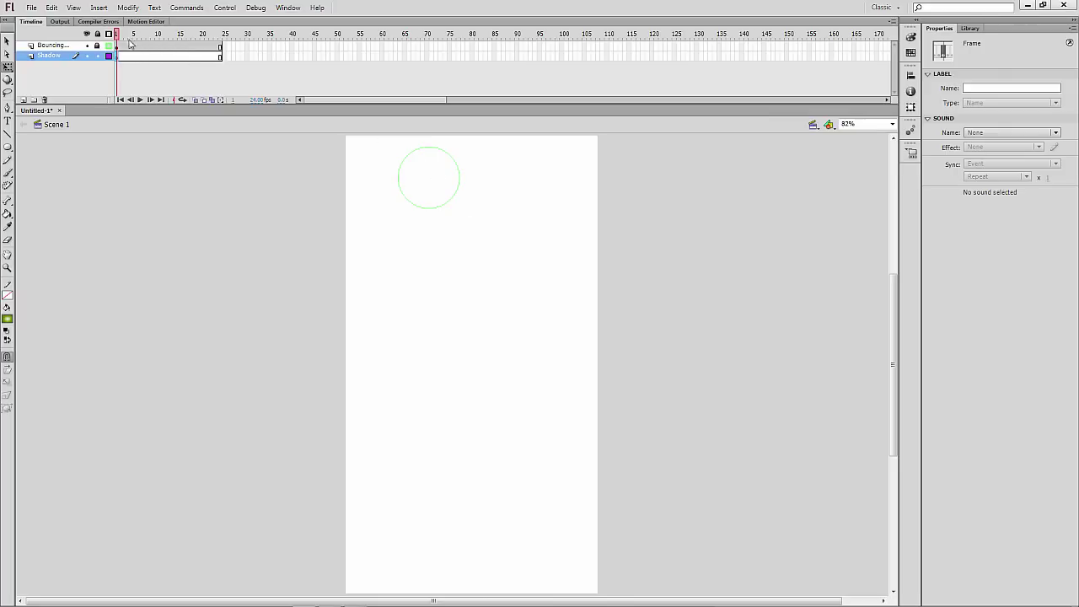
left_click_drag(117, 35, 93, 57)
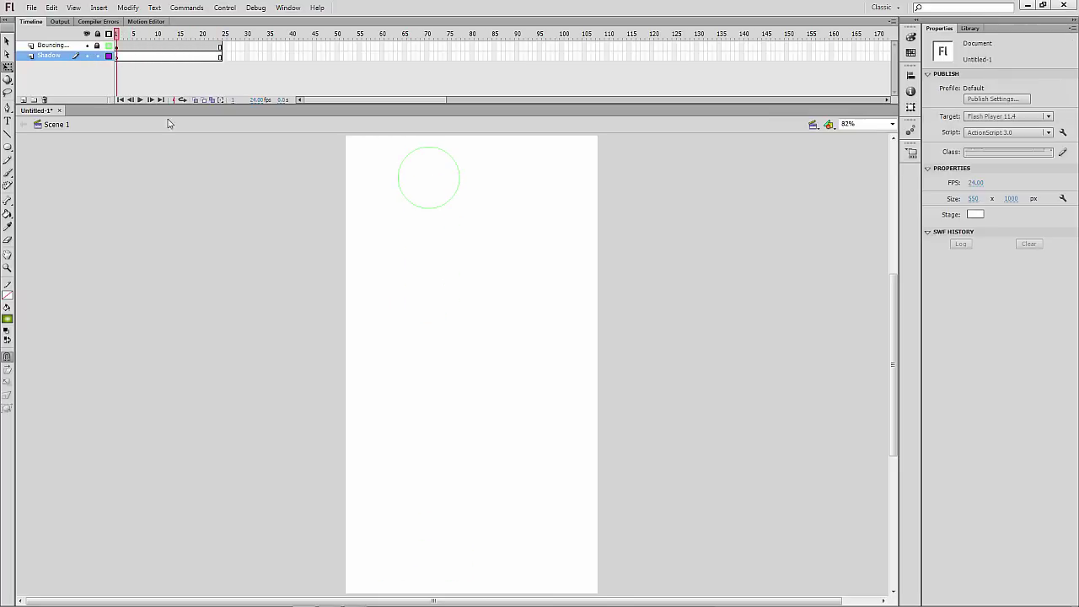
Check the ball's outline at frame 6 and return to frame 1 of the Shadow layer
left_click(140, 47)
right_click(479, 200)
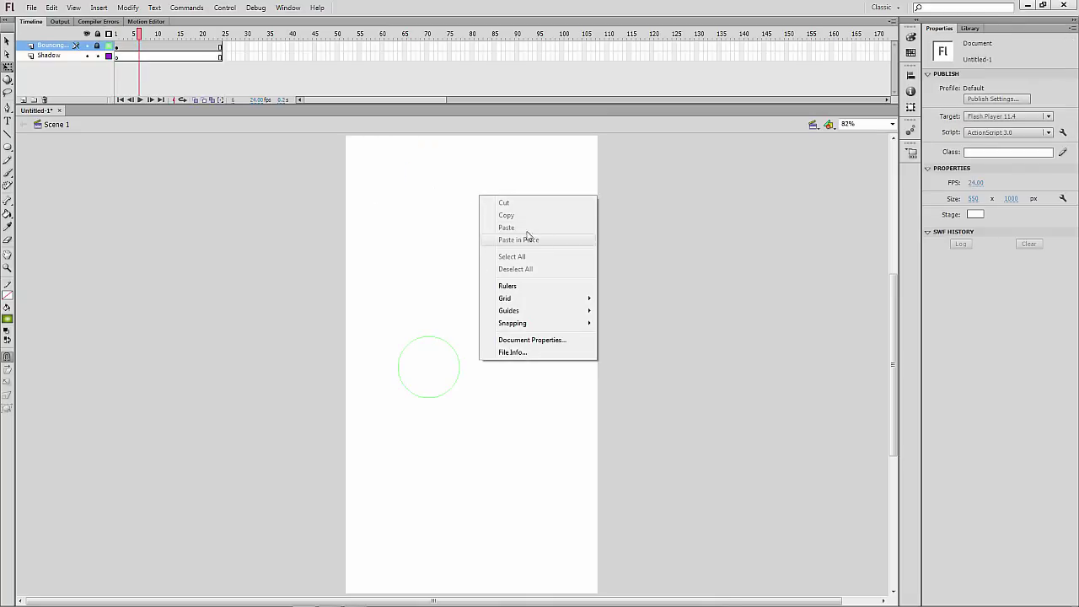
left_click(118, 56)
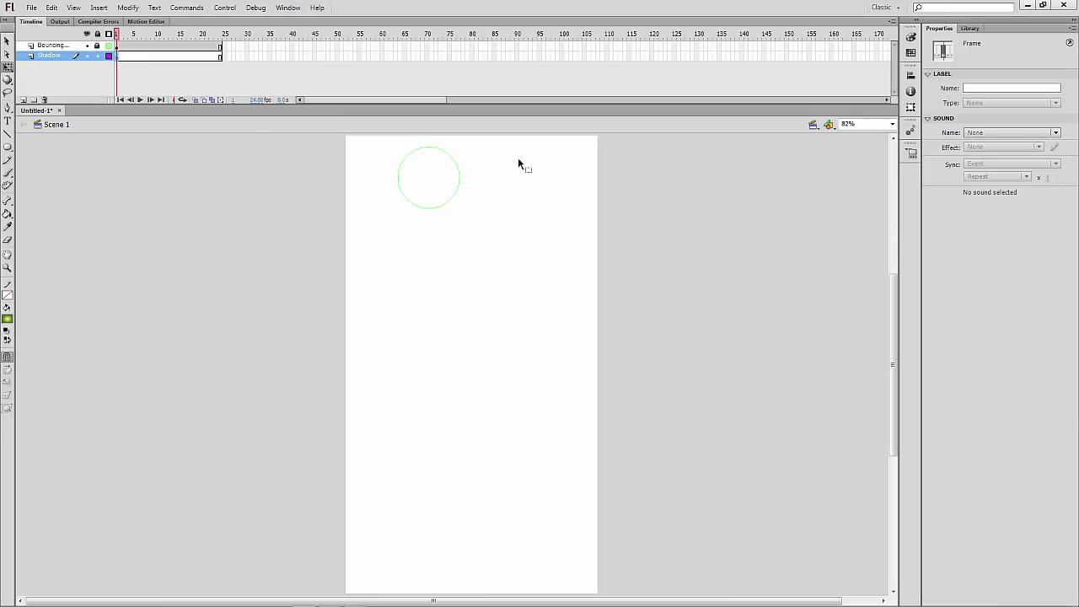
Paste the bouncing_ball instance in place on the Shadow layer and move the playhead to frame 8
right_click(516, 199)
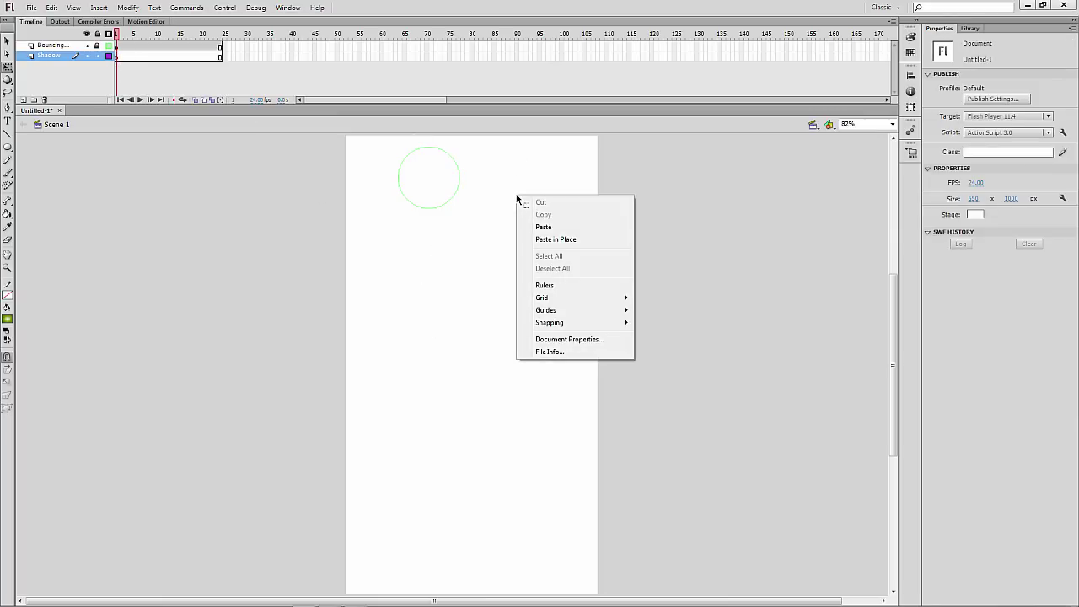
left_click(546, 240)
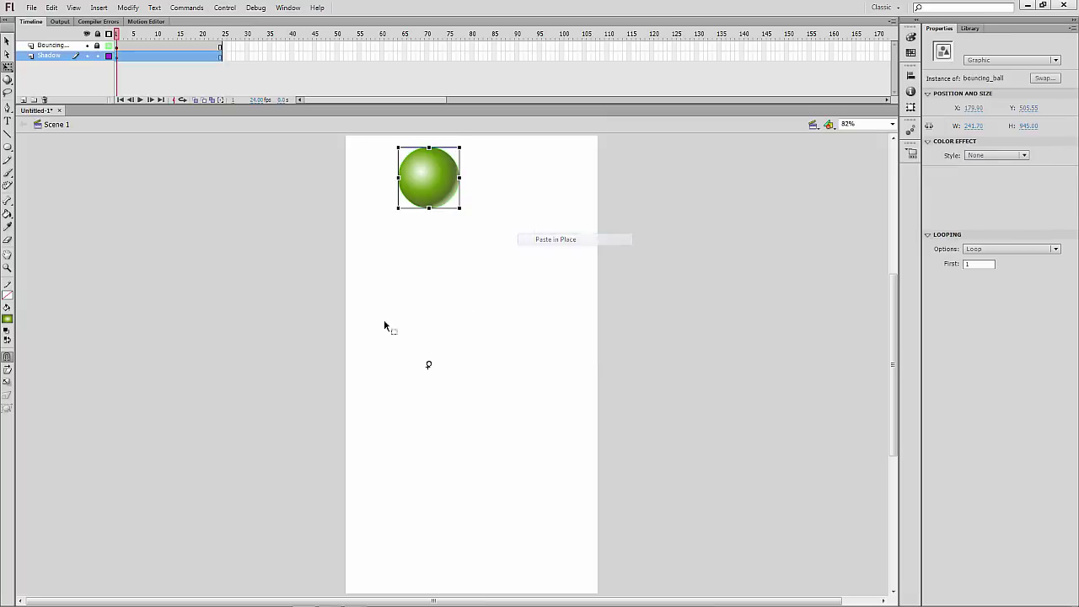
left_click(121, 35)
left_click(148, 36)
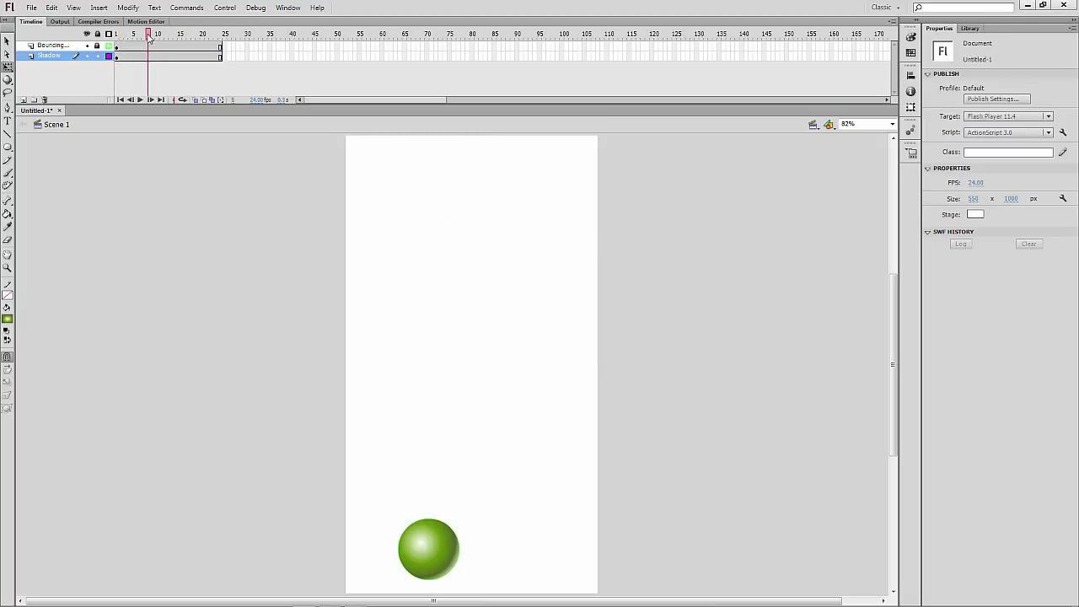
Squash the pasted ball on the Shadow layer vertically toward its base, to an instance height of about 303 px
left_click(419, 547)
left_click(480, 549)
left_click(445, 568)
left_click(486, 465)
left_click(446, 554)
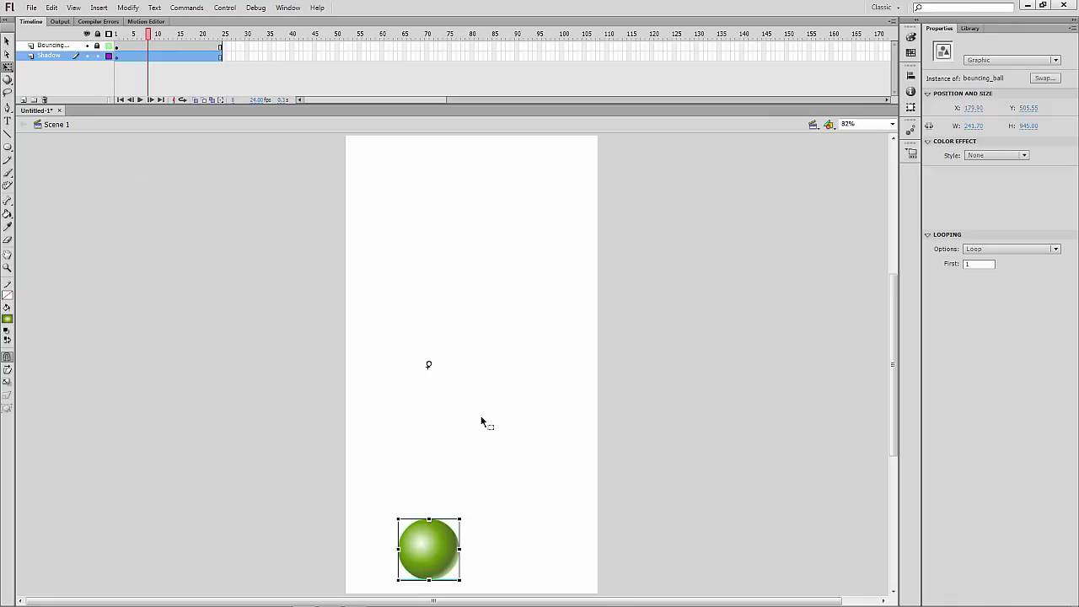
left_click_drag(428, 364, 428, 511)
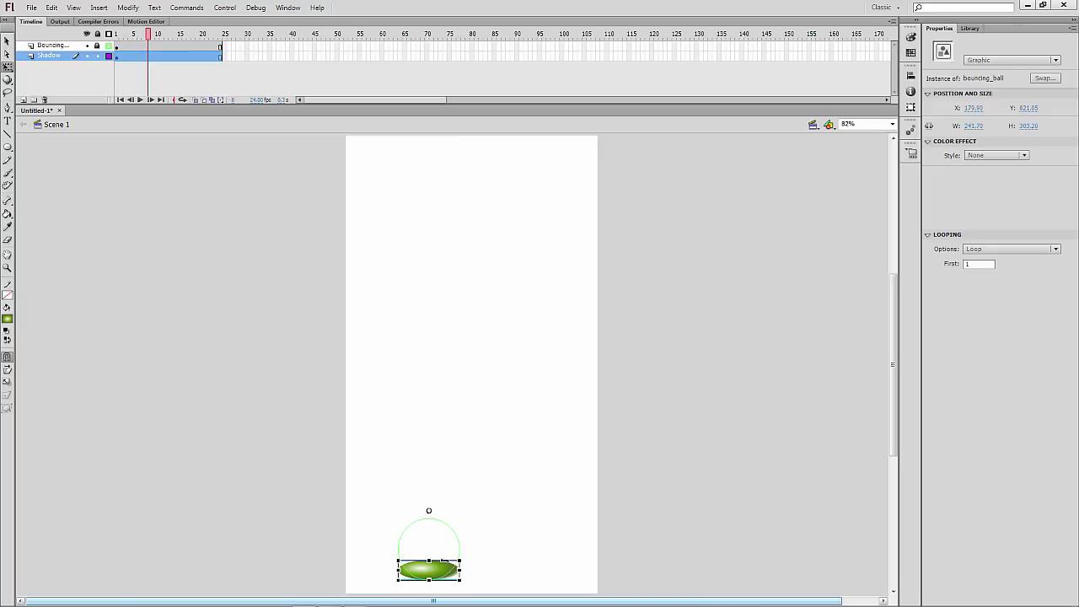
left_click_drag(442, 561, 525, 559)
key("ctrl+z")
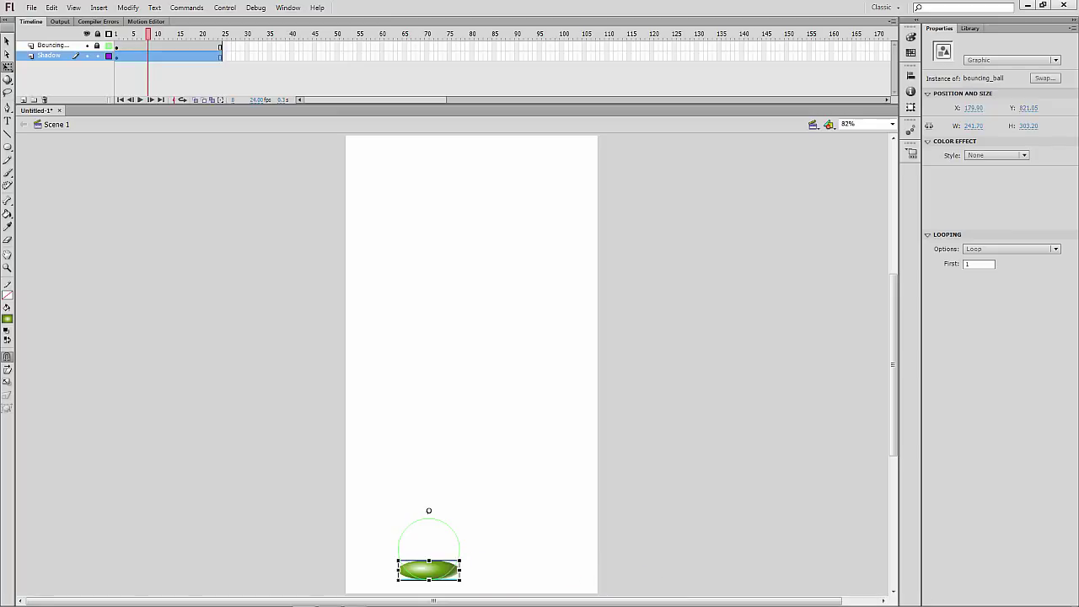
left_click(671, 410)
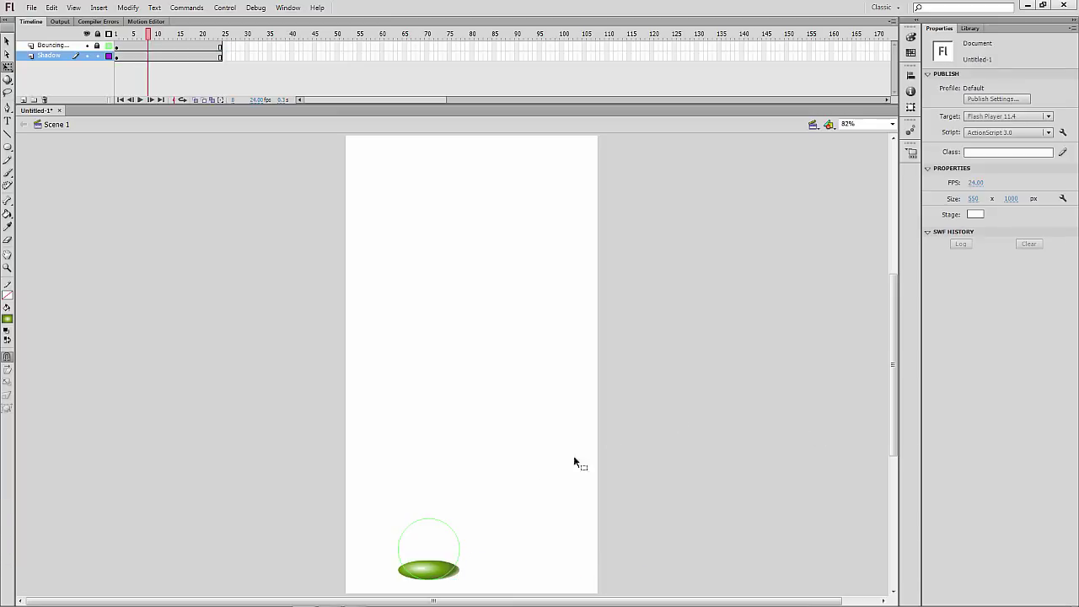
Skew the flattened copy to the right and flatten it further, to about 1007 px wide and 182 px high
left_click(438, 573)
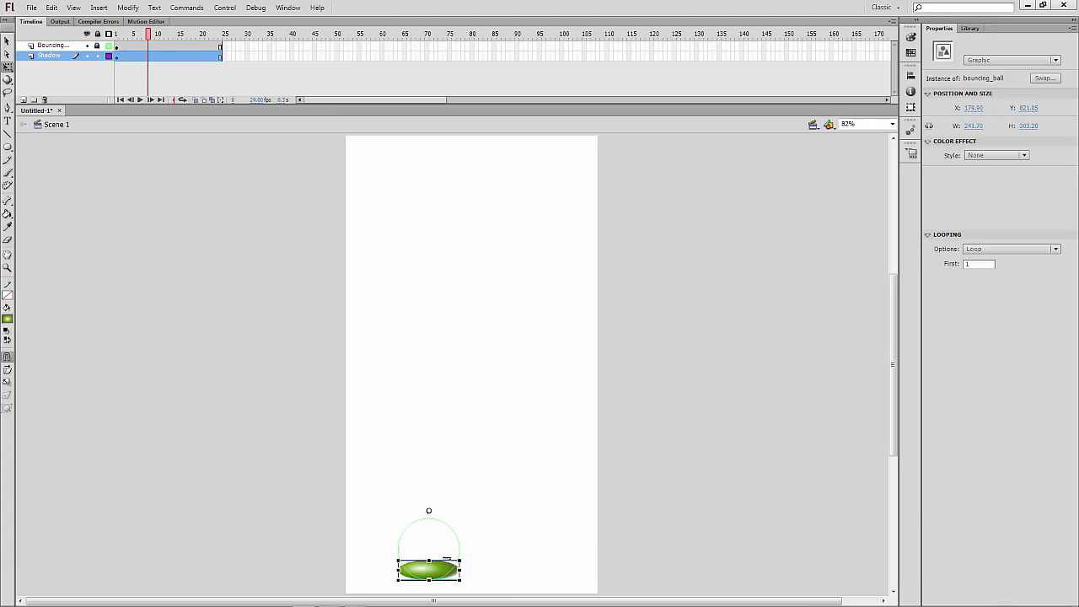
left_click_drag(428, 510, 718, 510)
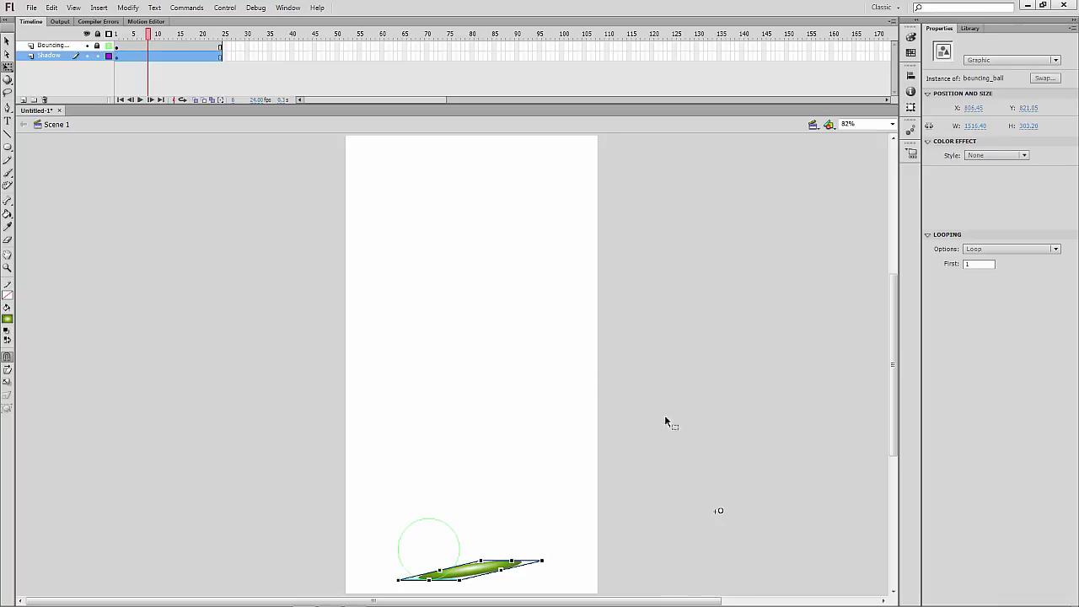
left_click_drag(160, 36, 149, 99)
left_click(426, 444)
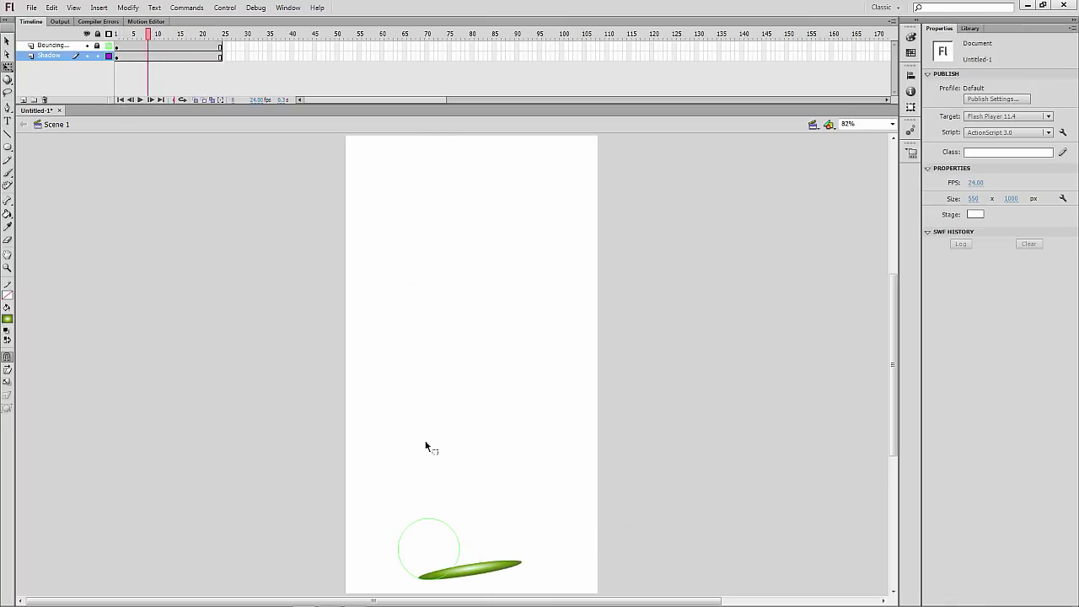
left_click(463, 566)
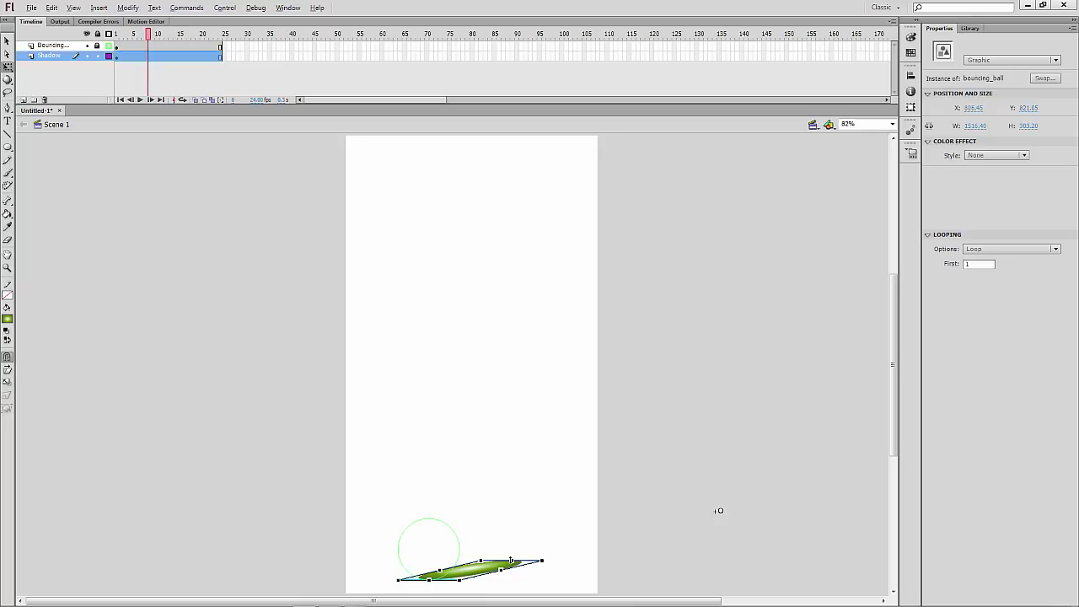
left_click_drag(719, 510, 602, 538)
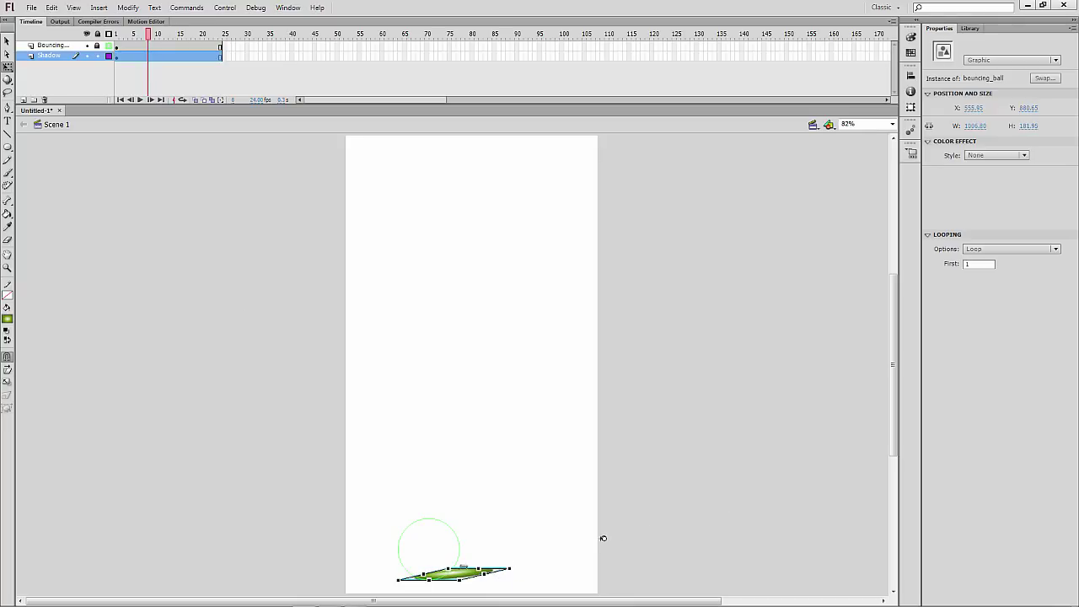
Check the shadow against the ball outline around frames 8 to 11, and apply a 100% Tint color effect to the shadow instance
left_click_drag(149, 34, 163, 67)
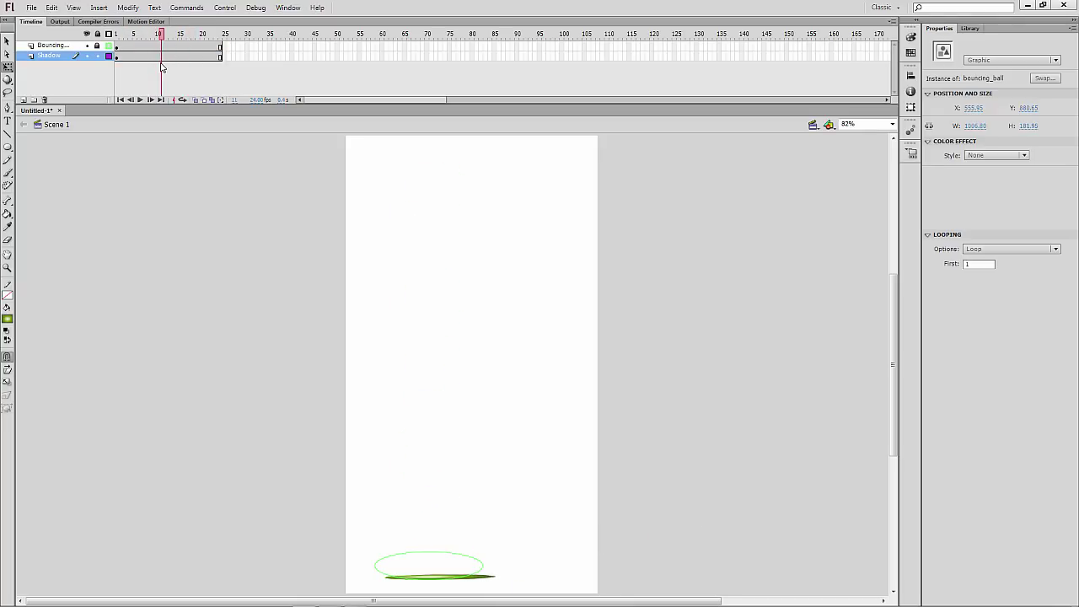
left_click(224, 272)
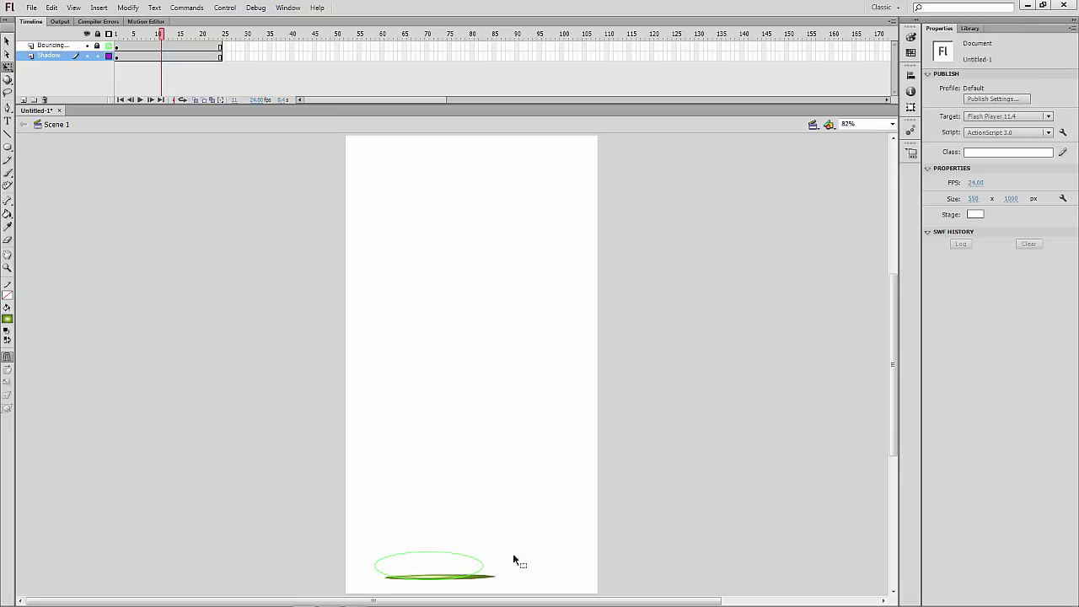
left_click_drag(121, 48, 149, 52)
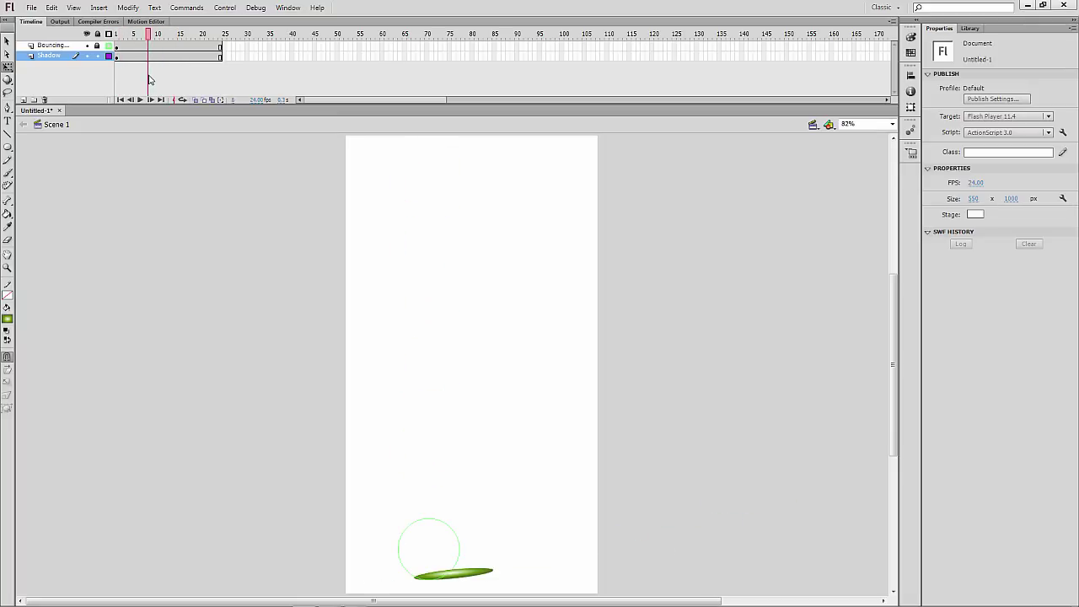
left_click(463, 583)
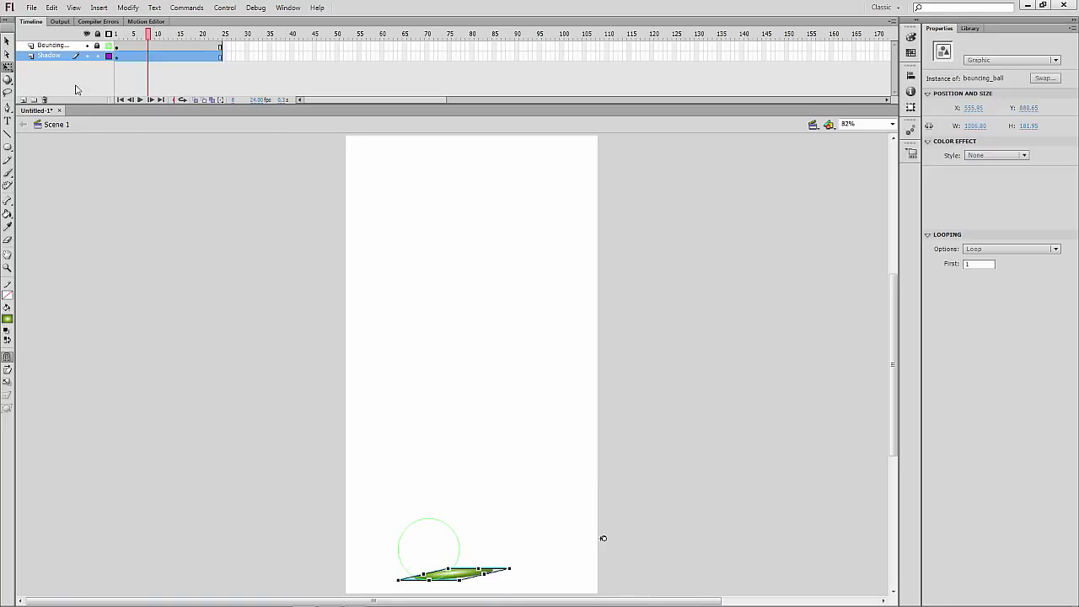
left_click(6, 42)
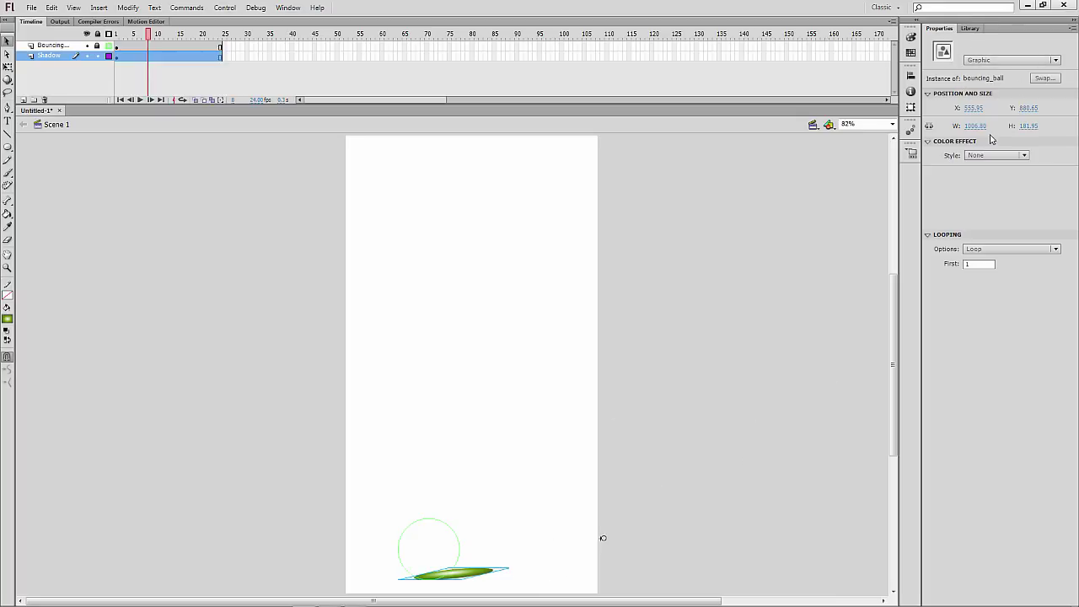
left_click(929, 144)
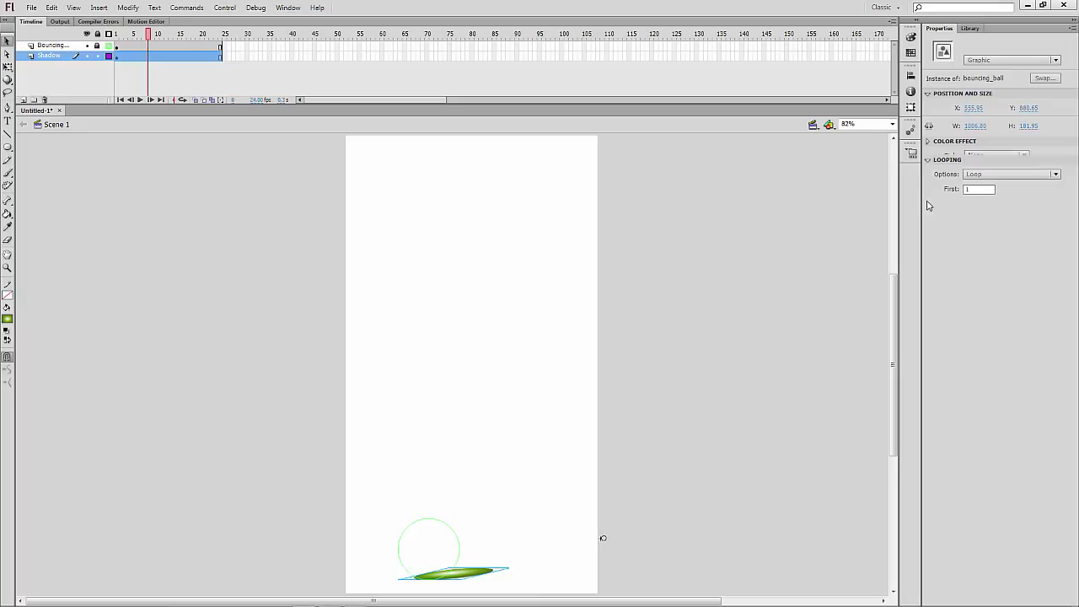
left_click(929, 142)
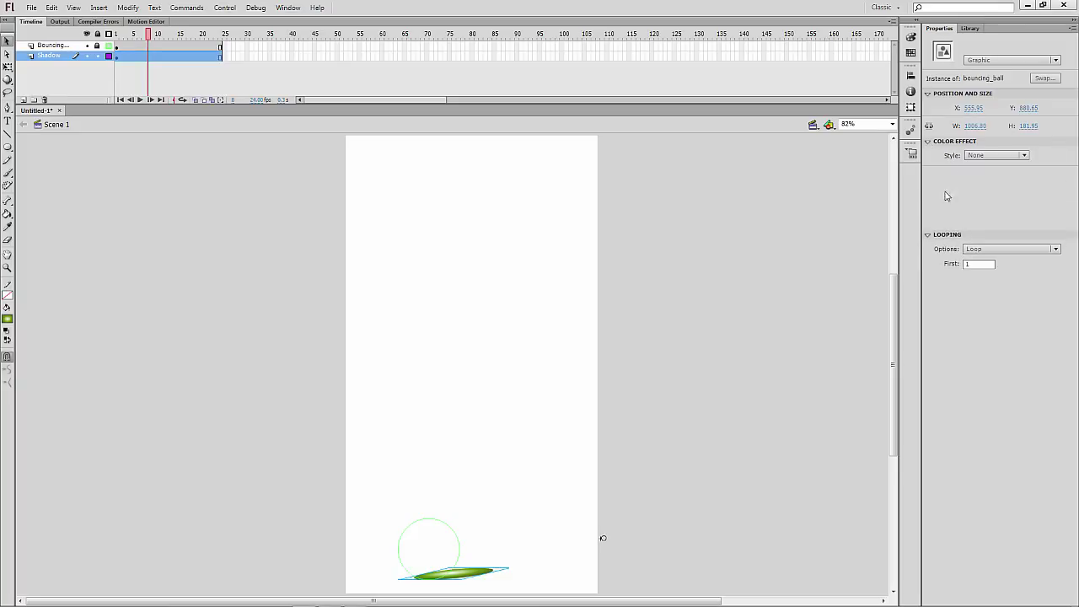
left_click(1018, 157)
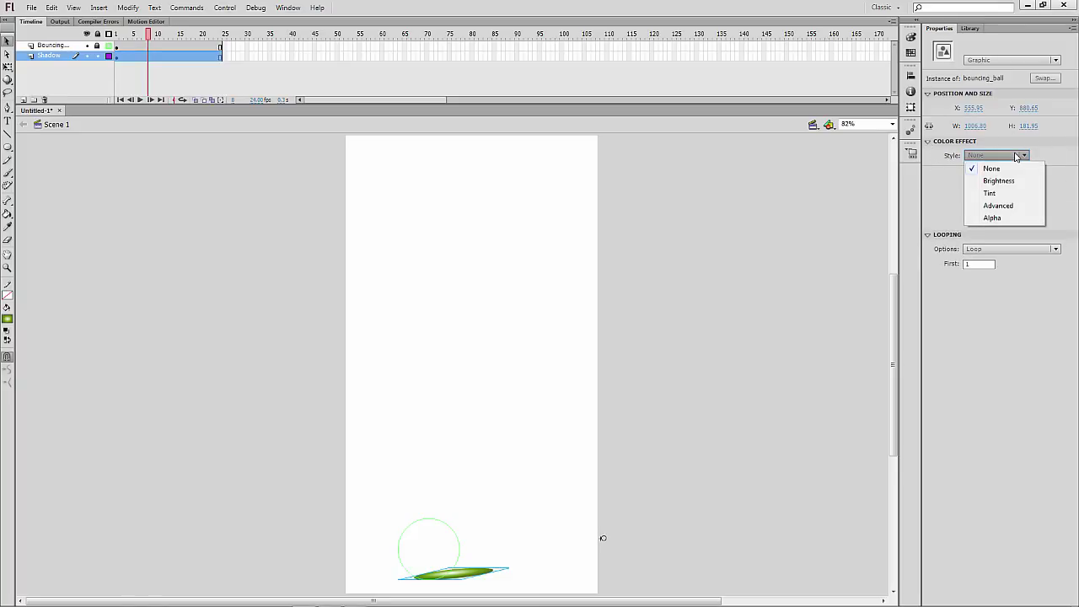
left_click(996, 193)
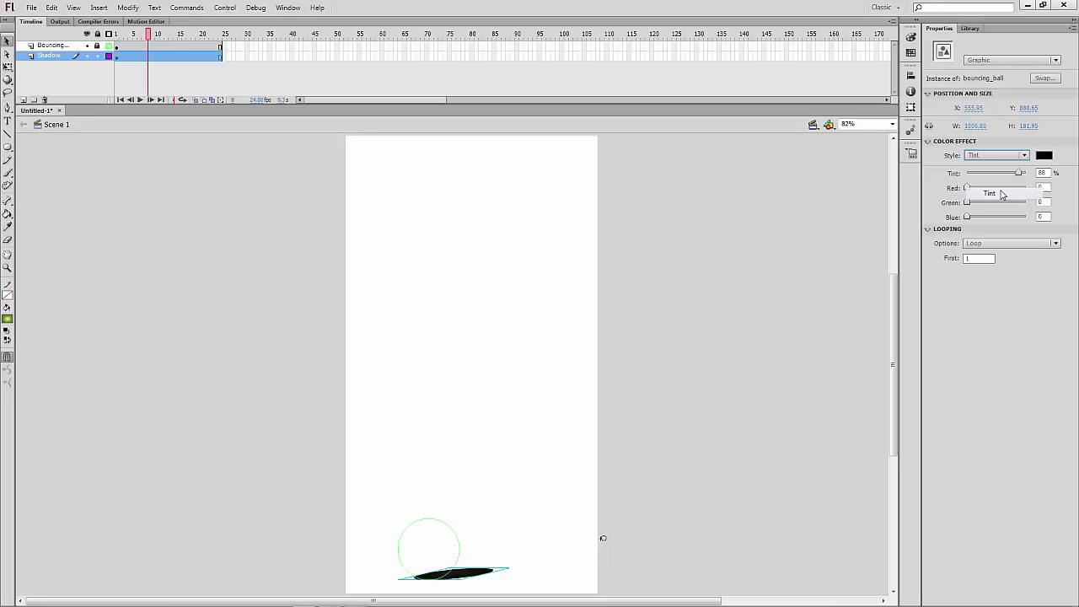
left_click_drag(1020, 172, 1040, 179)
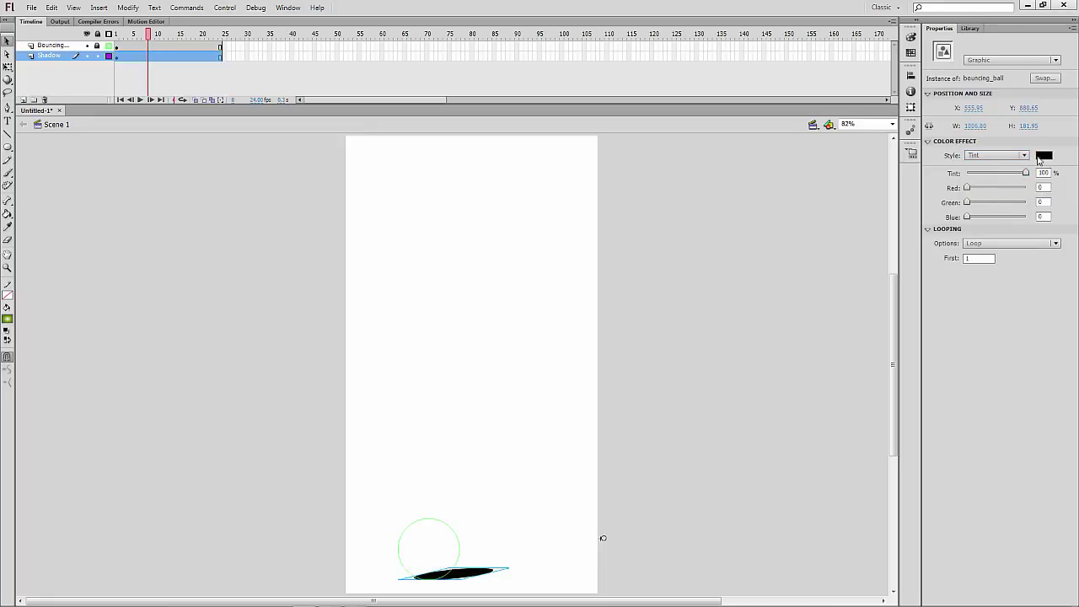
Try other tint colours for the shadow instance
mouse_move(968, 188)
left_mouse_down()
mouse_move(989, 188)
mouse_move(952, 191)
left_mouse_up()
left_click(1044, 155)
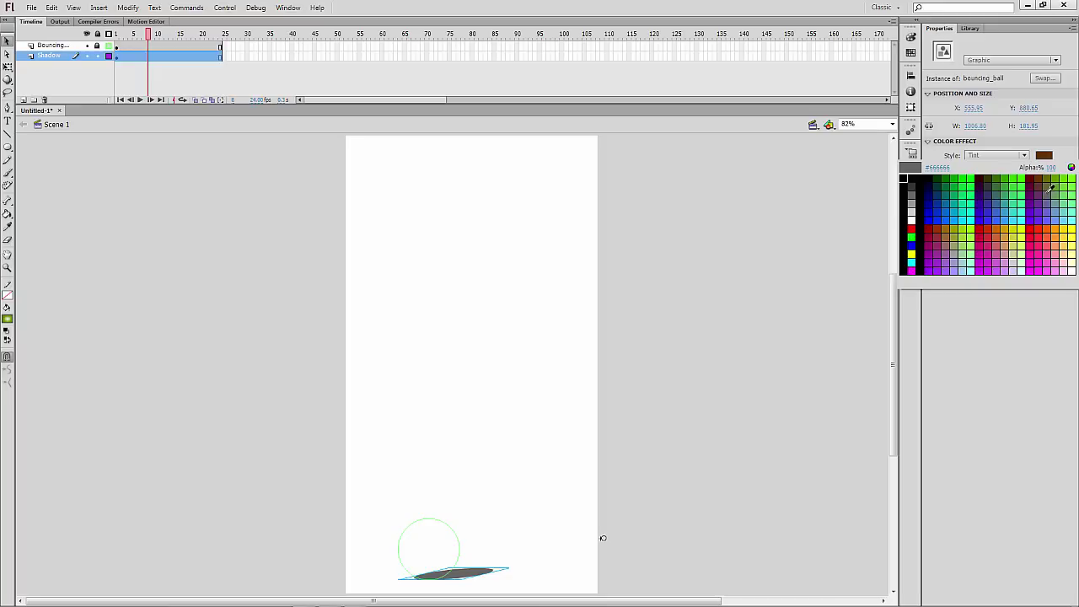
left_click(1050, 188)
left_click(1045, 155)
left_click(911, 184)
Try lowering the tint colour's alpha to 40%, and restore it to 100%
left_click(1044, 156)
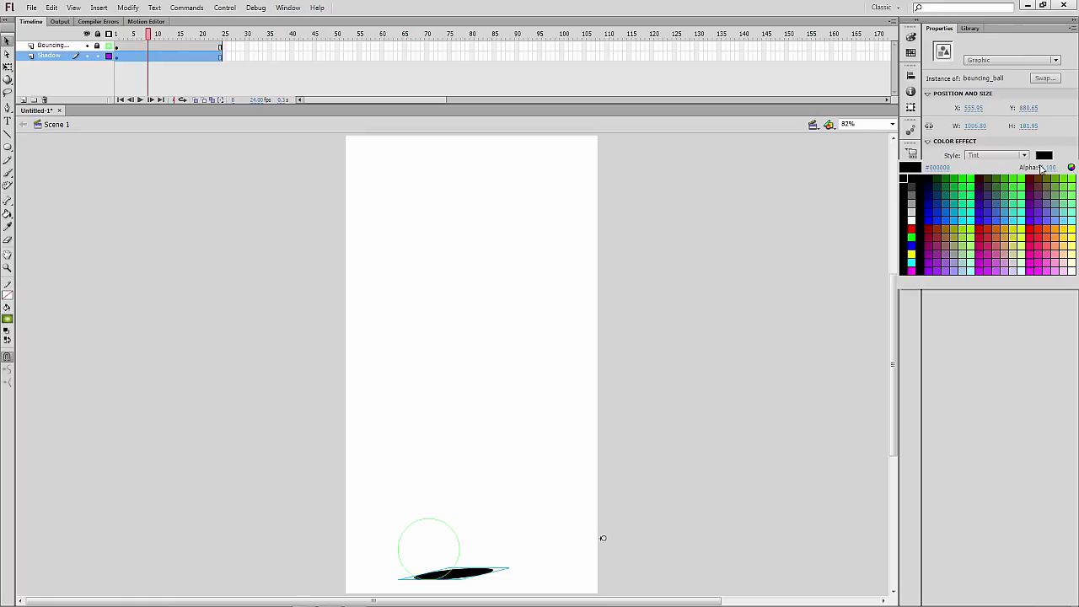
left_click_drag(1050, 170, 1019, 169)
left_click_drag(1014, 169, 1013, 169)
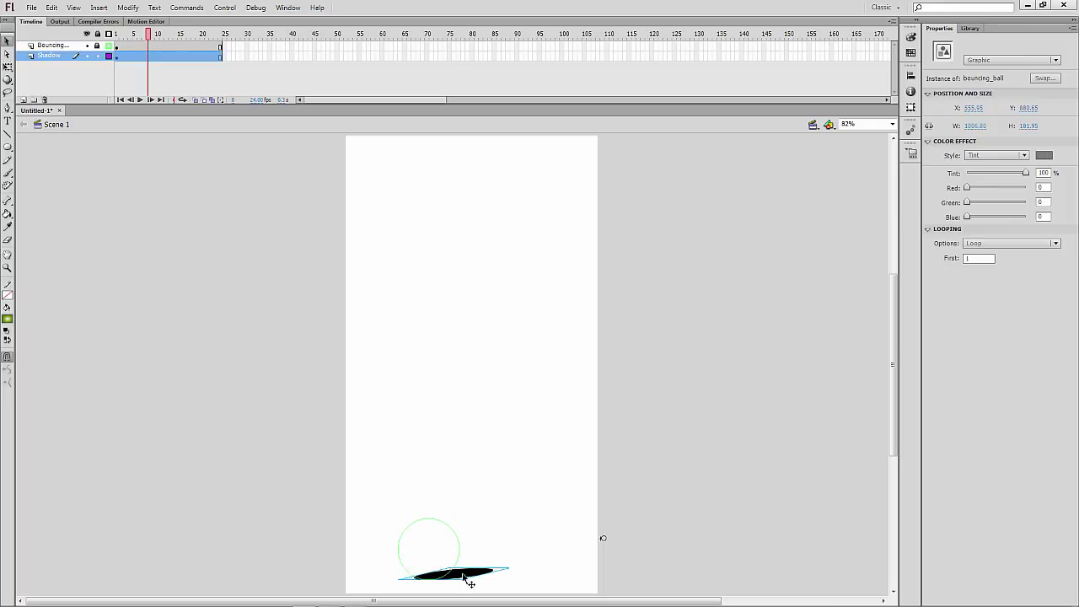
left_click(1045, 158)
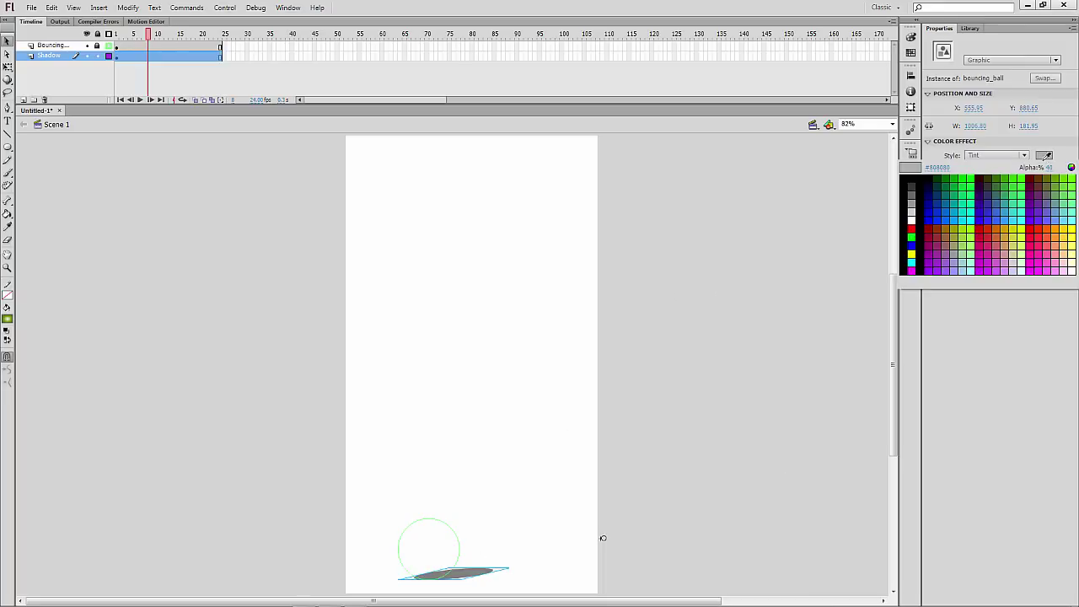
left_click_drag(1051, 168, 1078, 169)
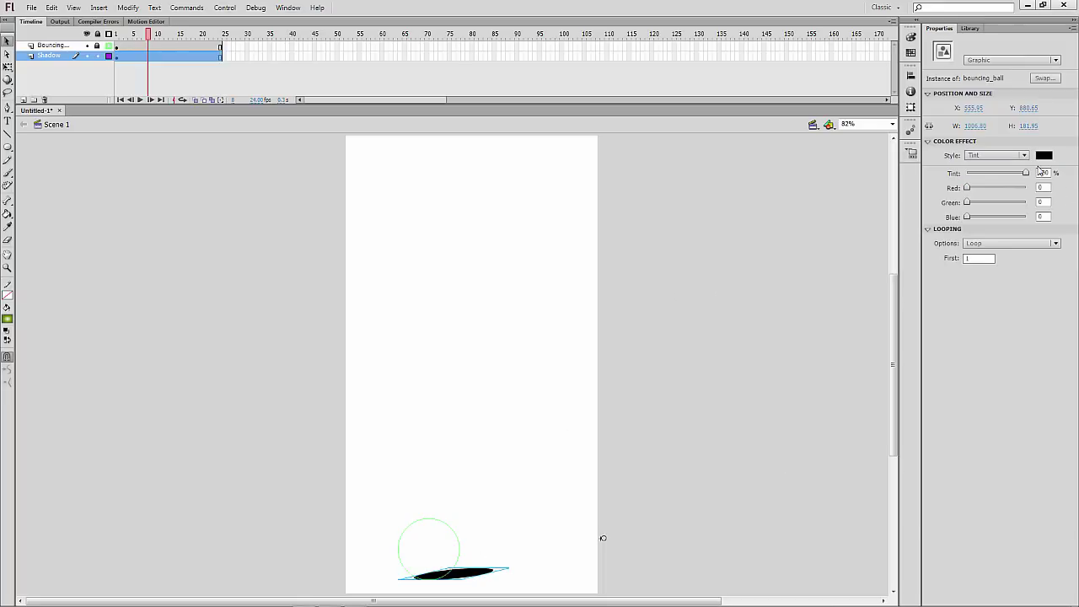
Set the shadow's tint colour to dark grey with red, green and blue at 102, and deselect the shadow
left_click(1044, 157)
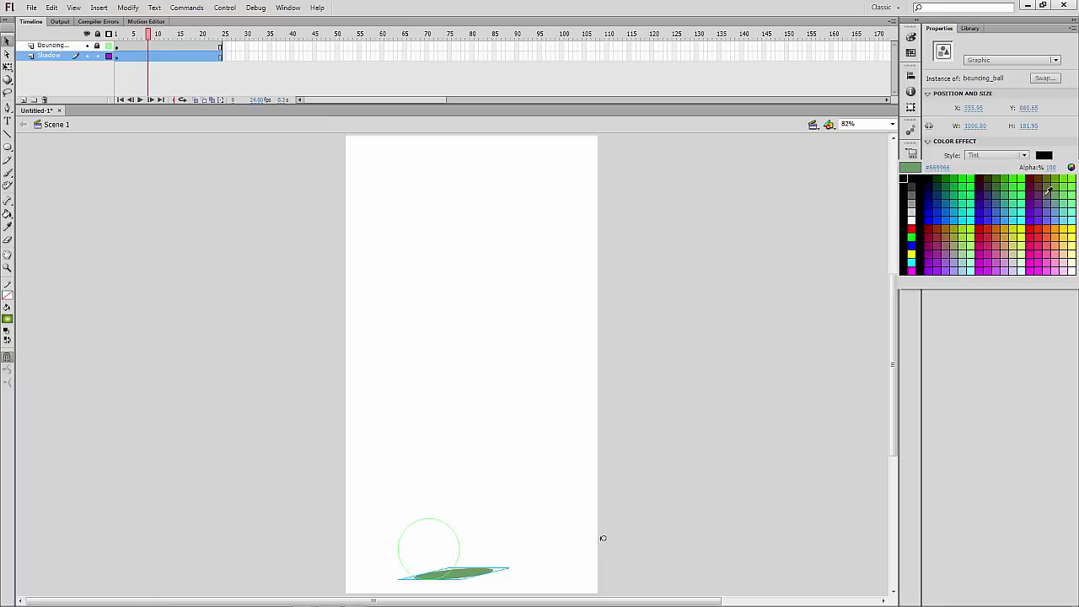
left_click(1049, 194)
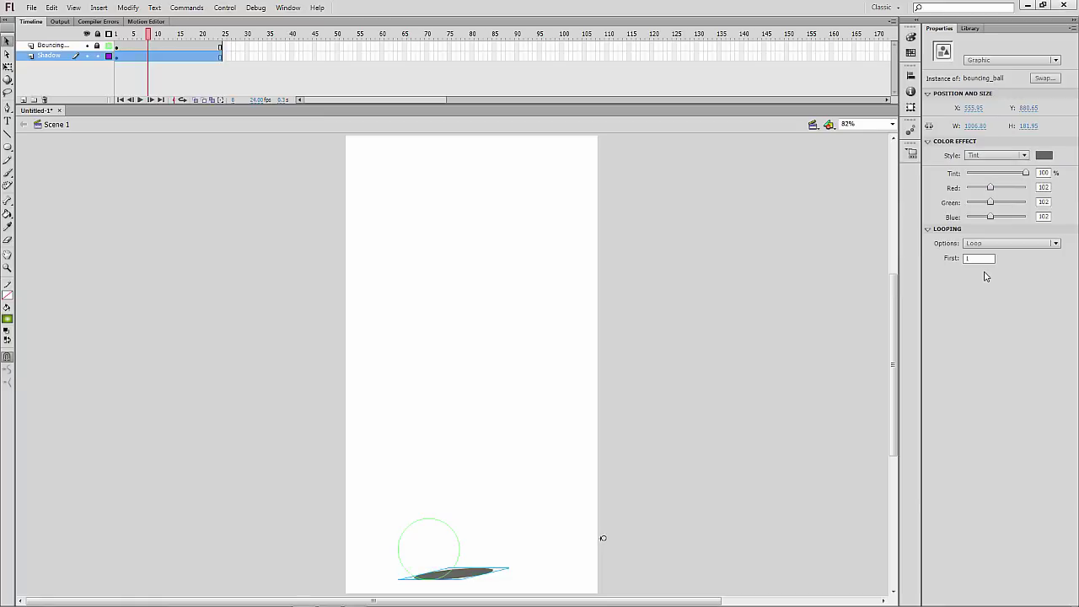
left_click(765, 369)
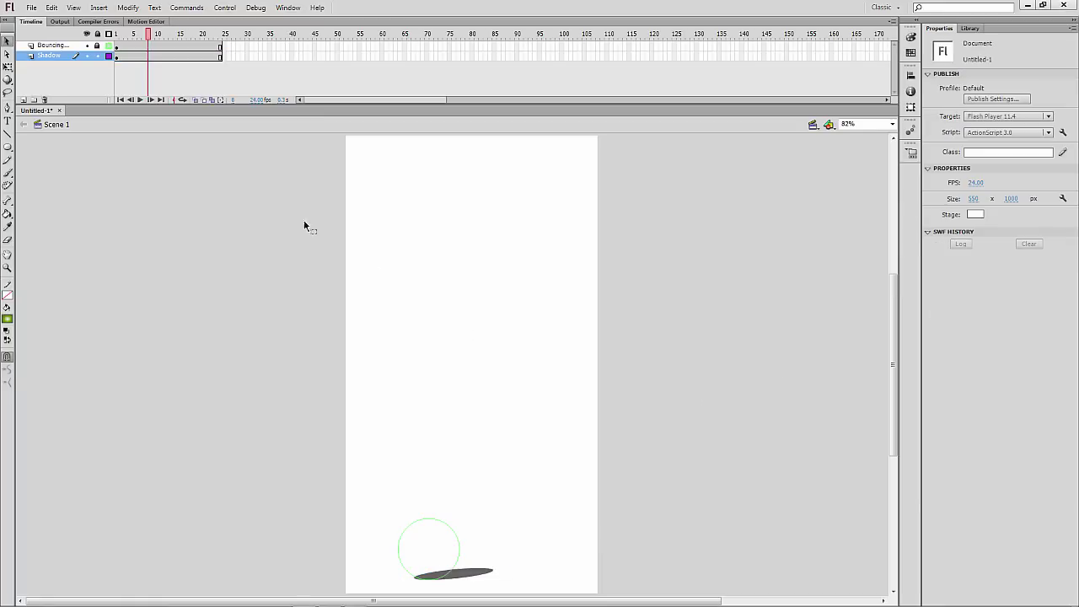
Turn off the outline display for the ball's layer and play the animation with looping on
left_click(108, 46)
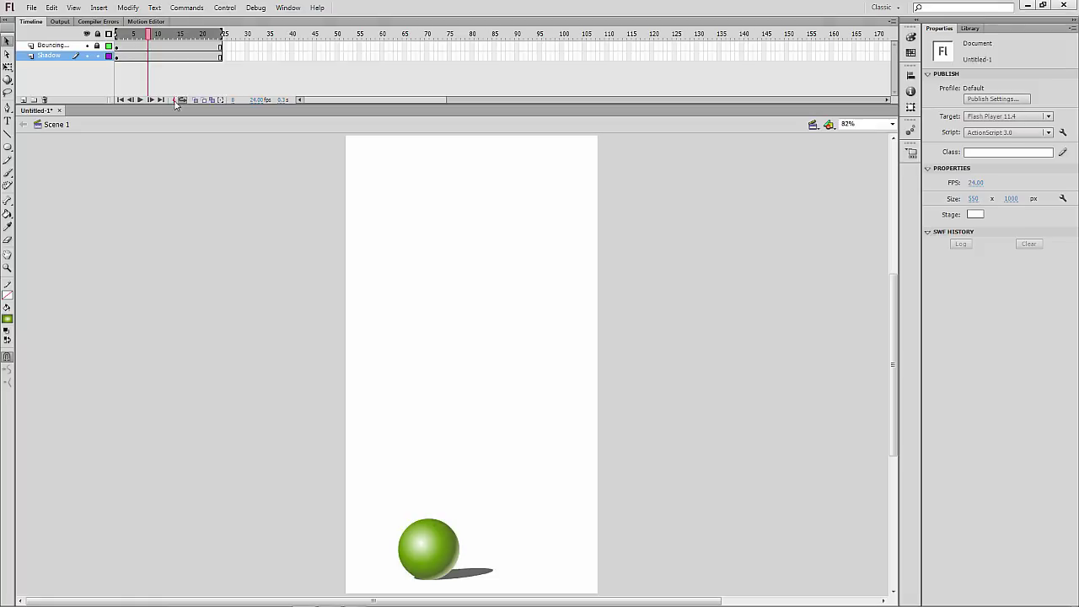
left_click(140, 99)
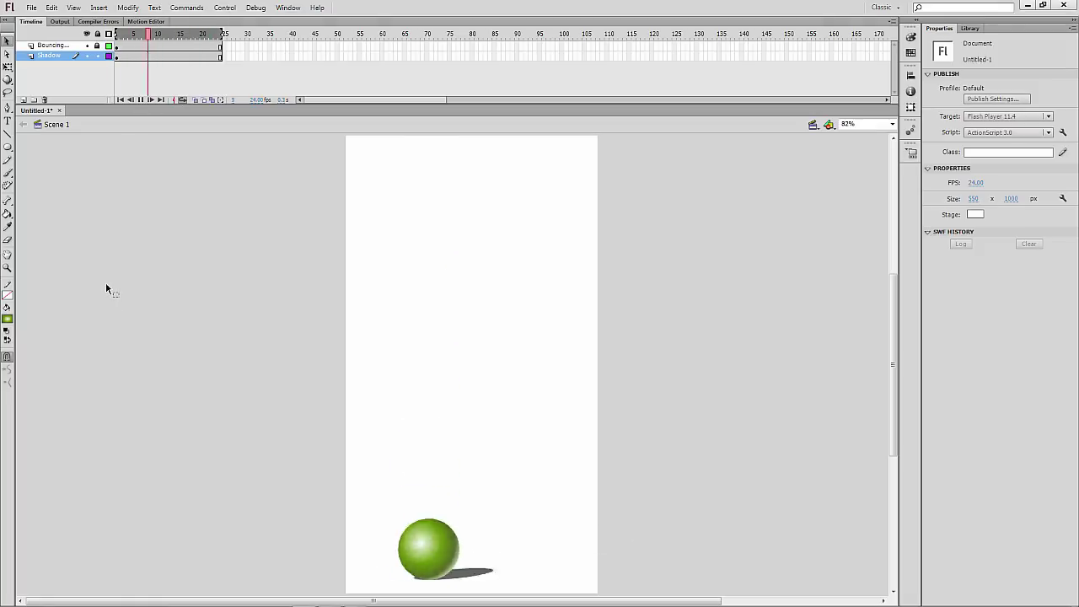